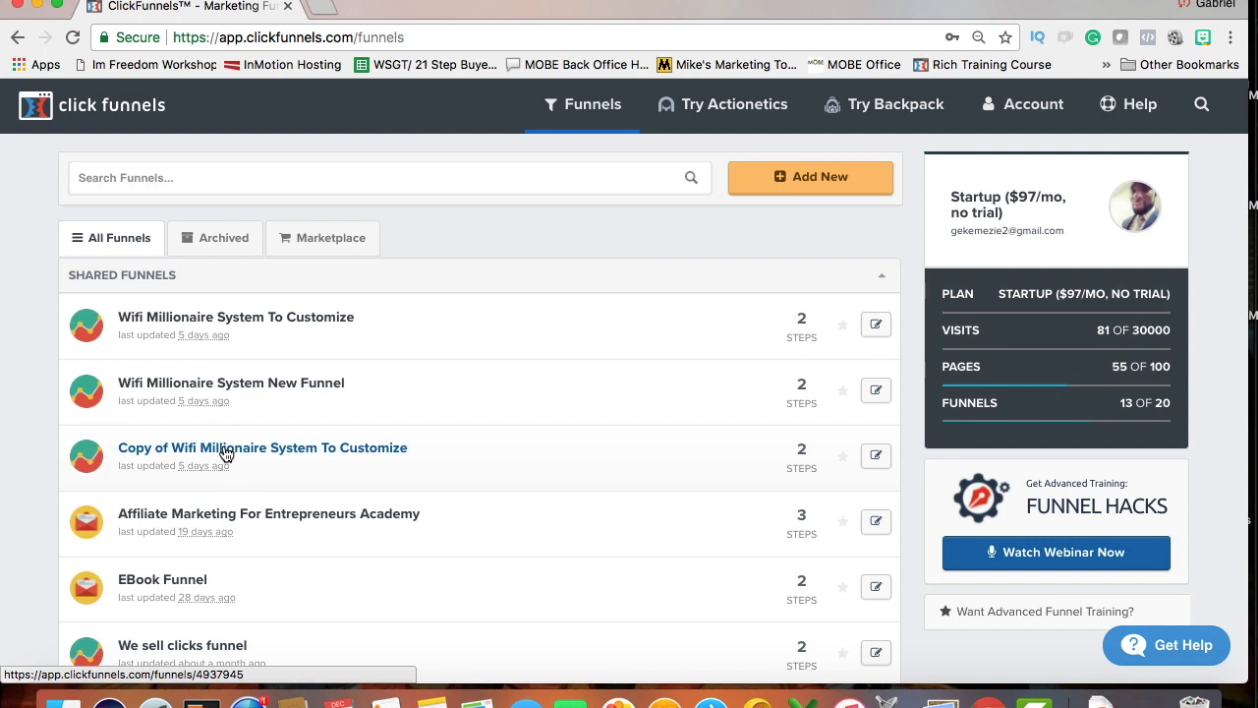
Open the Copy of Wifi Millionaire System To Customize funnel and preview the control version of its Personalized Capture Page
click(226, 453)
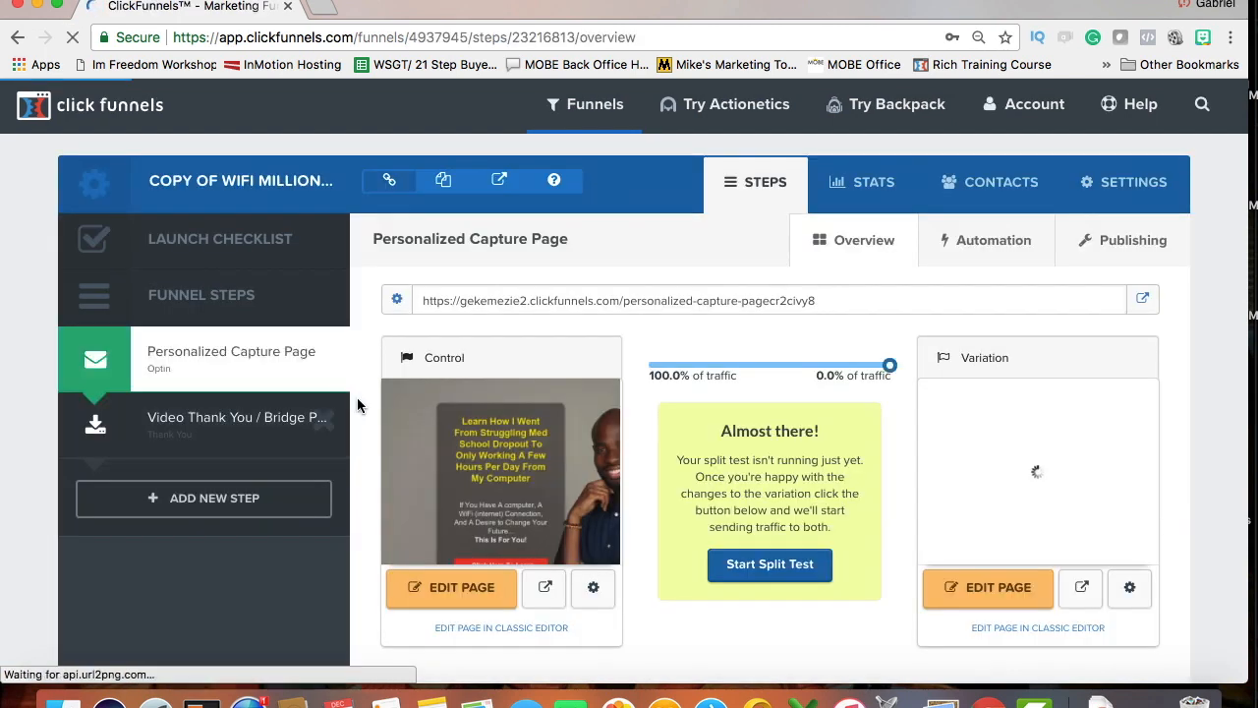
click(544, 590)
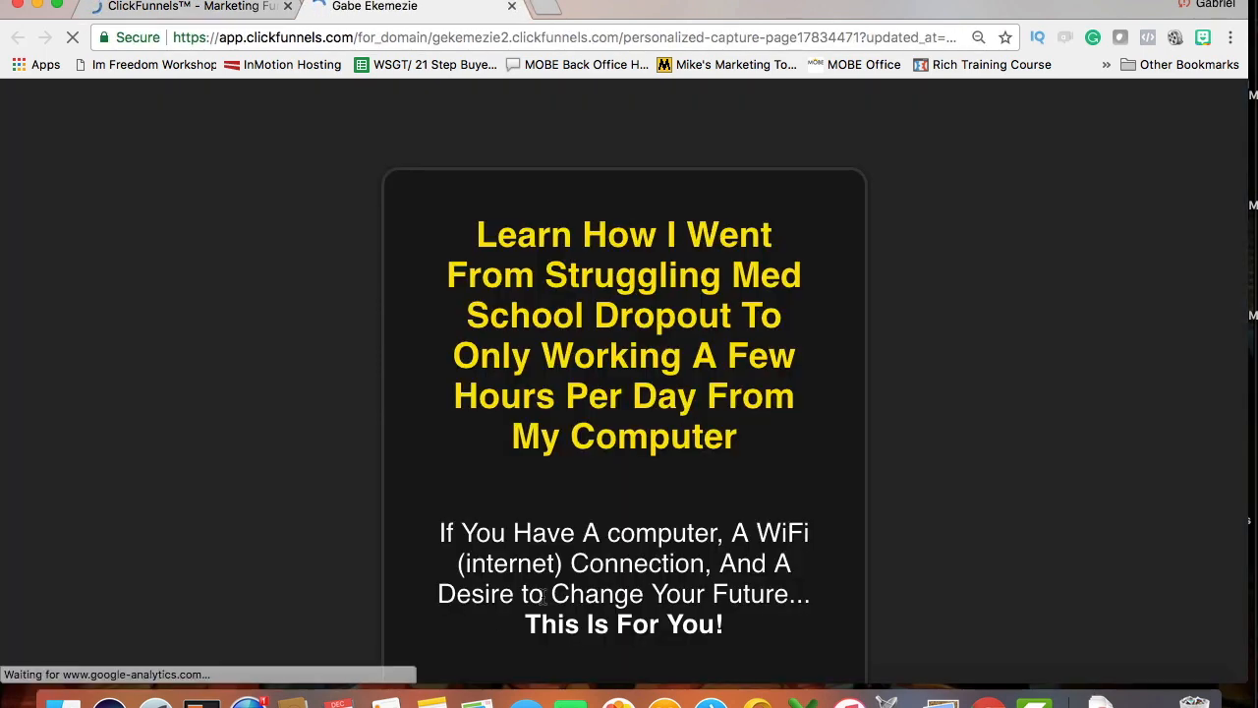
scroll(483, 597, down, 5)
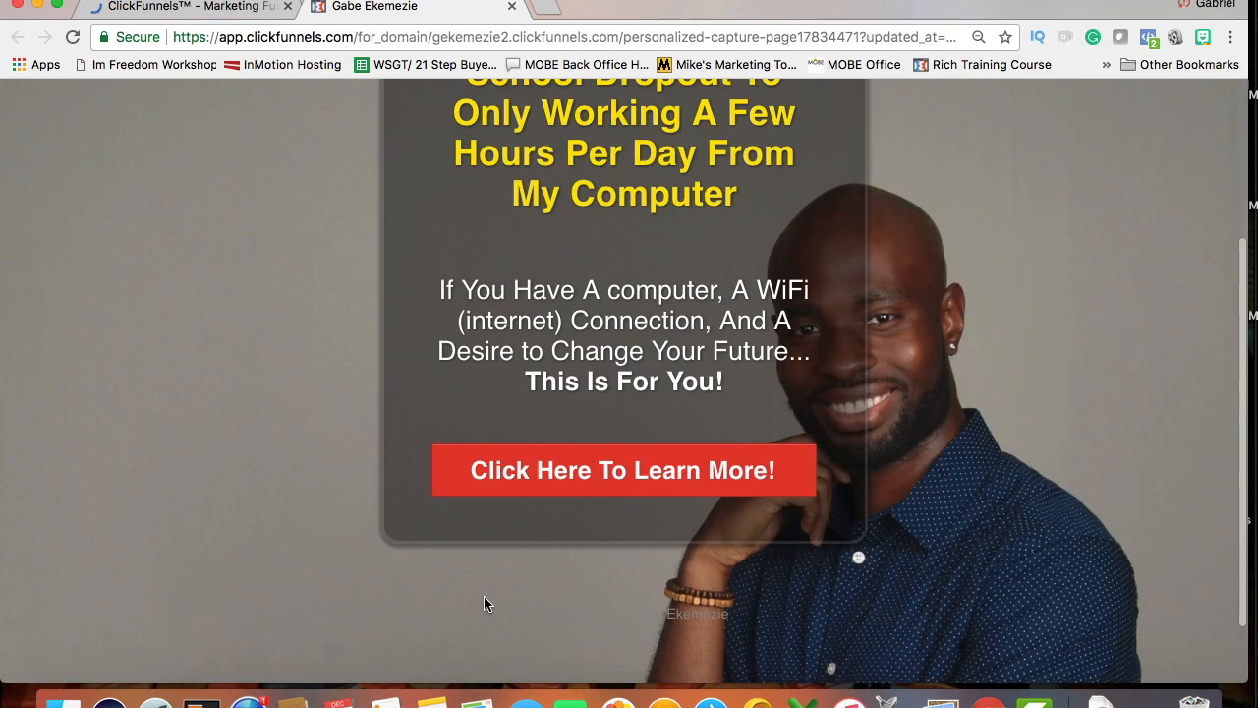
scroll(484, 595, up, 5)
scroll(483, 595, down, 1)
scroll(484, 596, down, 3)
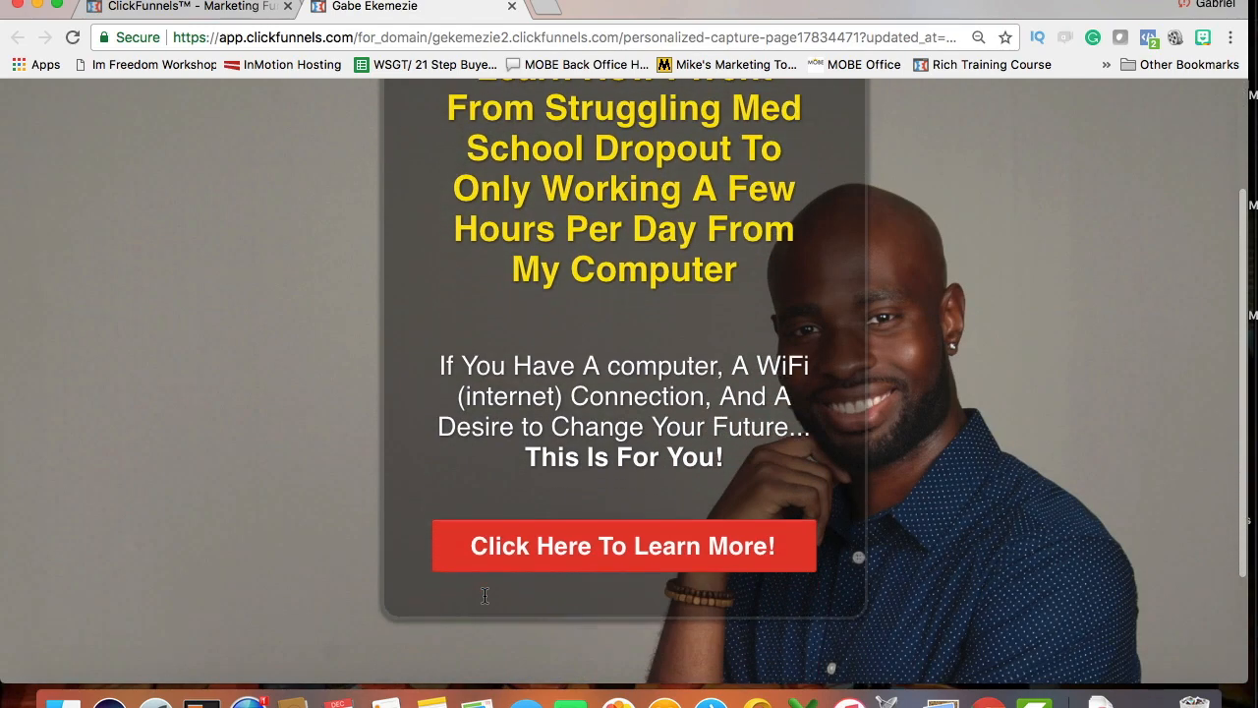
Check the email opt-in popup behind the capture page's red button, close it and return to the funnel overview
click(581, 547)
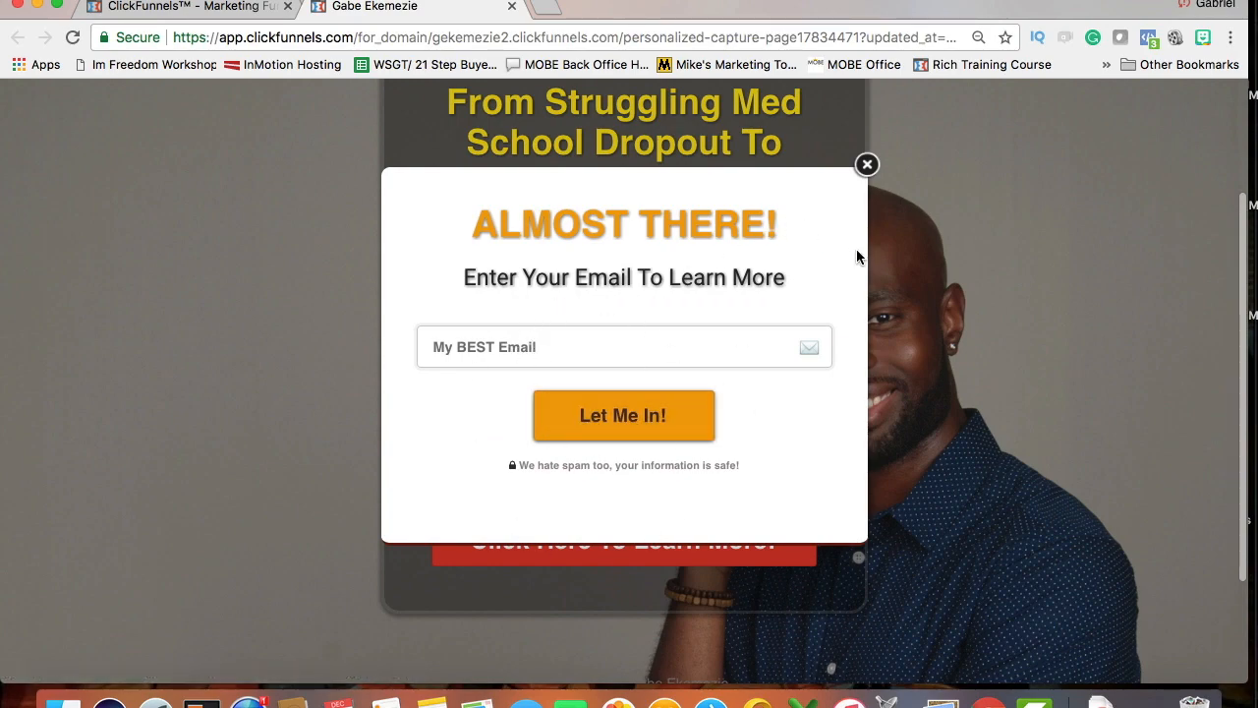
click(868, 165)
key(super+1)
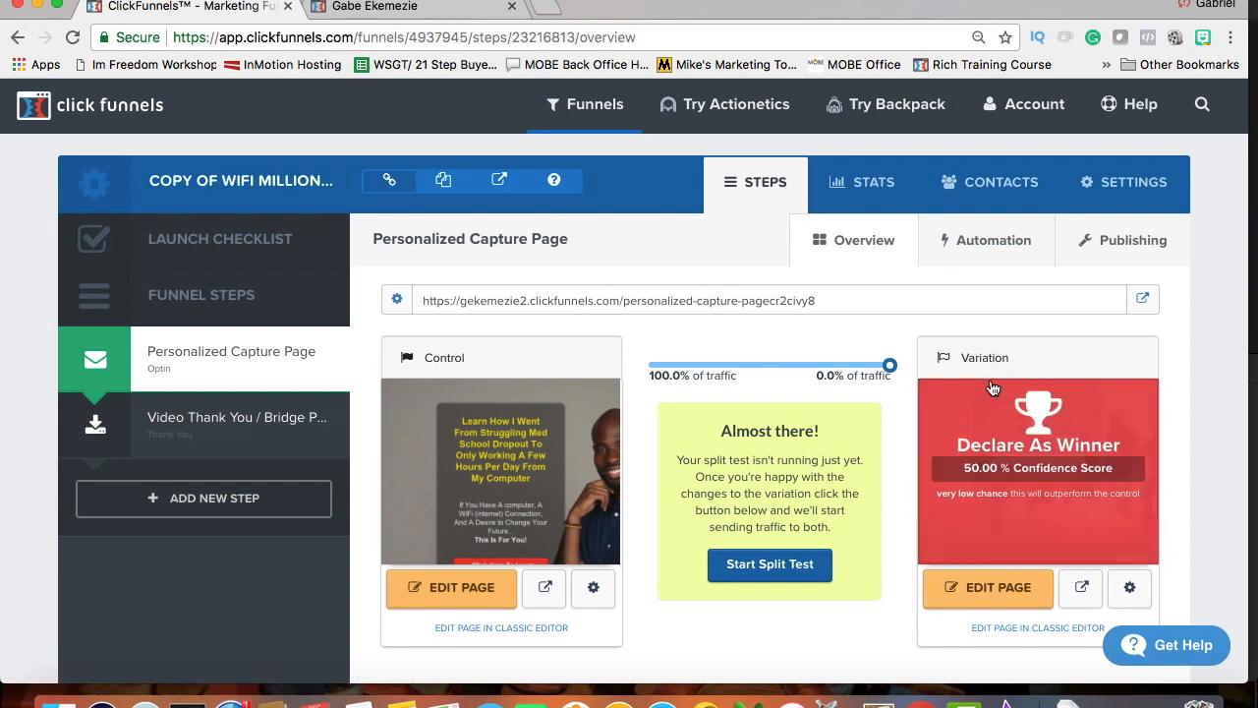
Open the capture page's variation in the page editor, review its layout and go back to the funnel steps
click(981, 598)
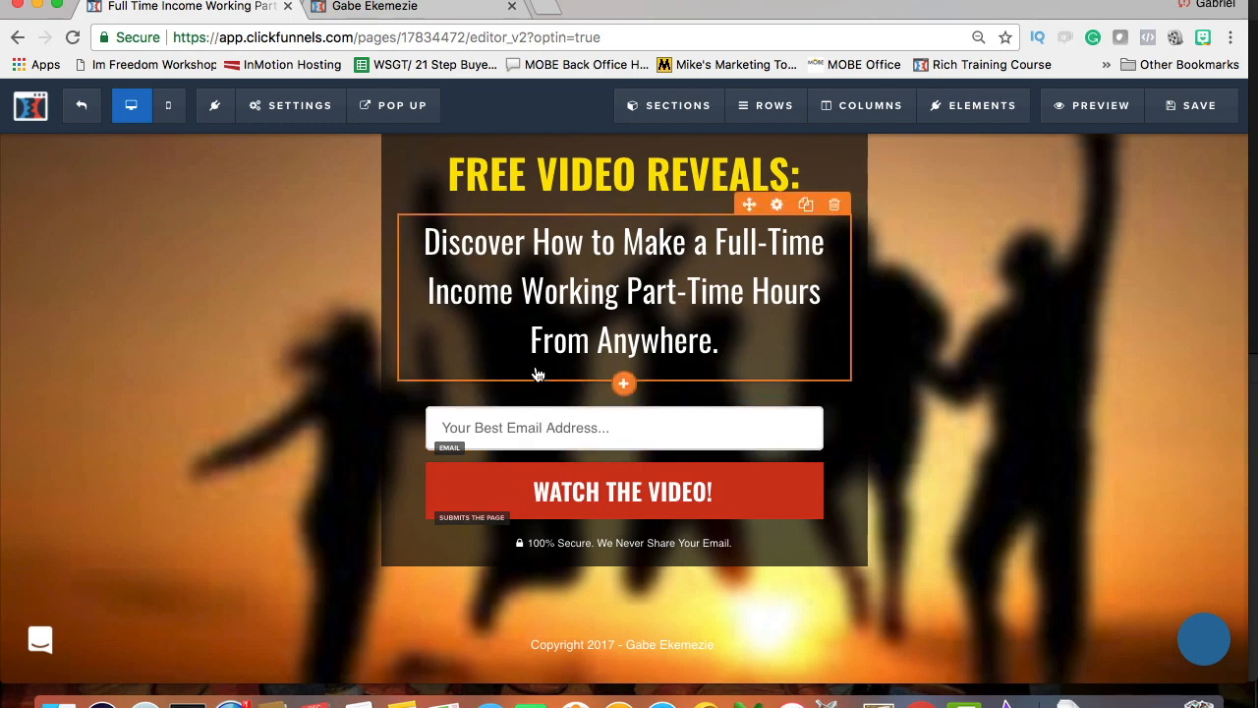
scroll(533, 368, down, 3)
scroll(538, 371, up, 3)
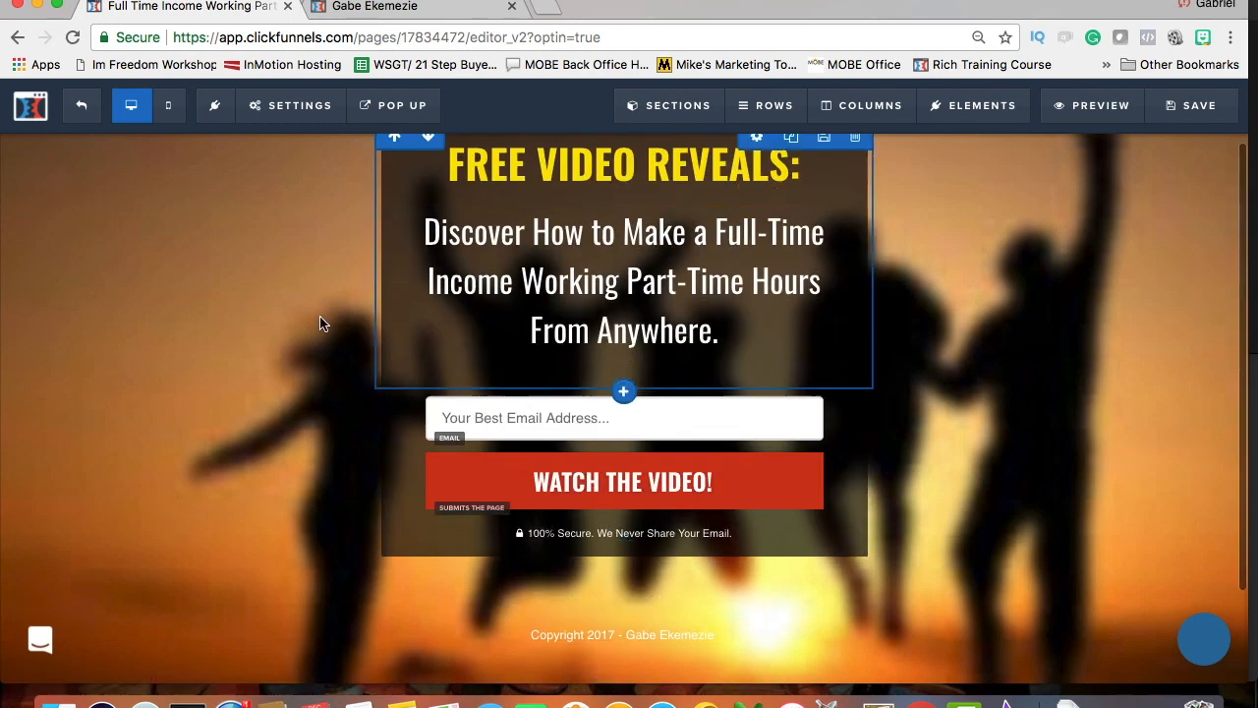
click(86, 106)
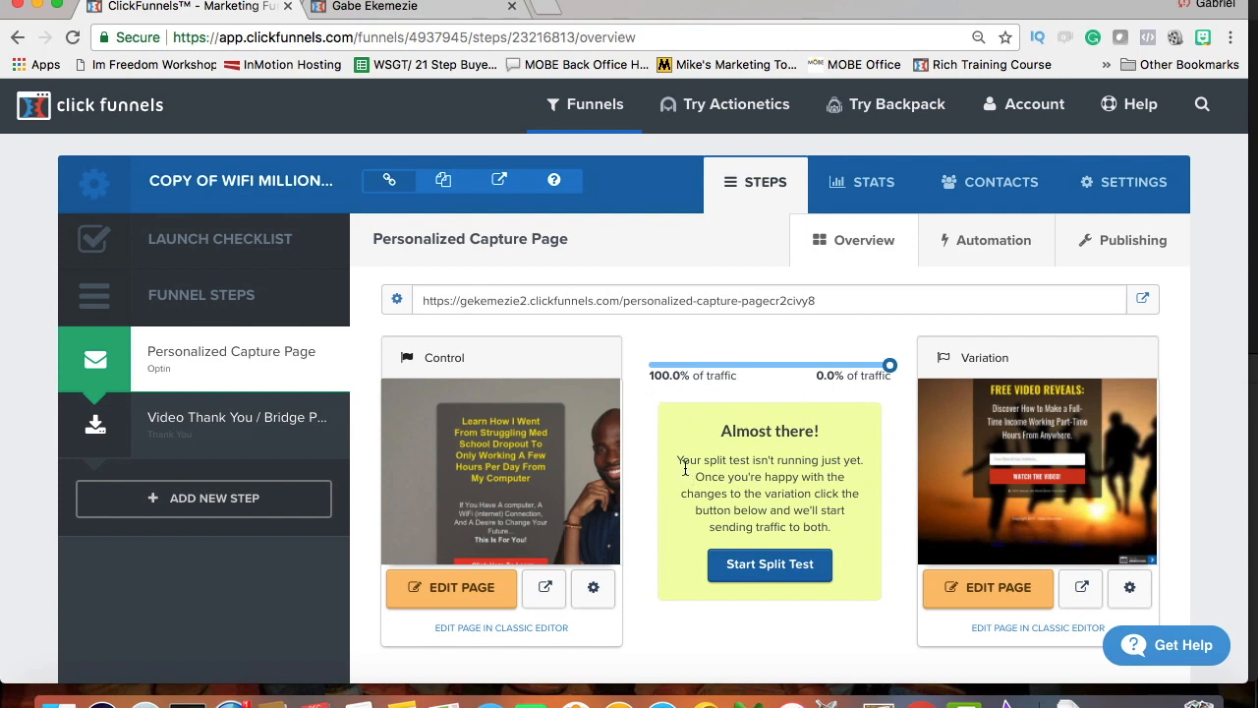
Open the Video Thank You / Bridge Page in the page editor and review its headline and video area
click(233, 423)
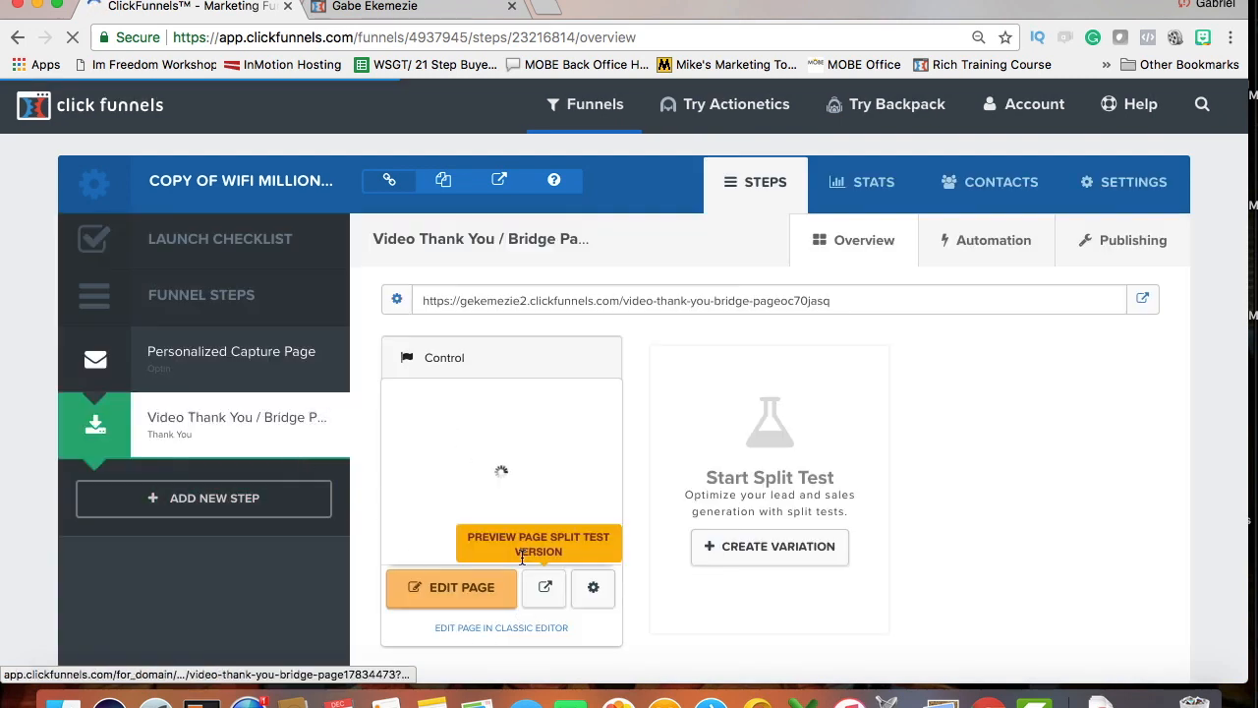
click(442, 586)
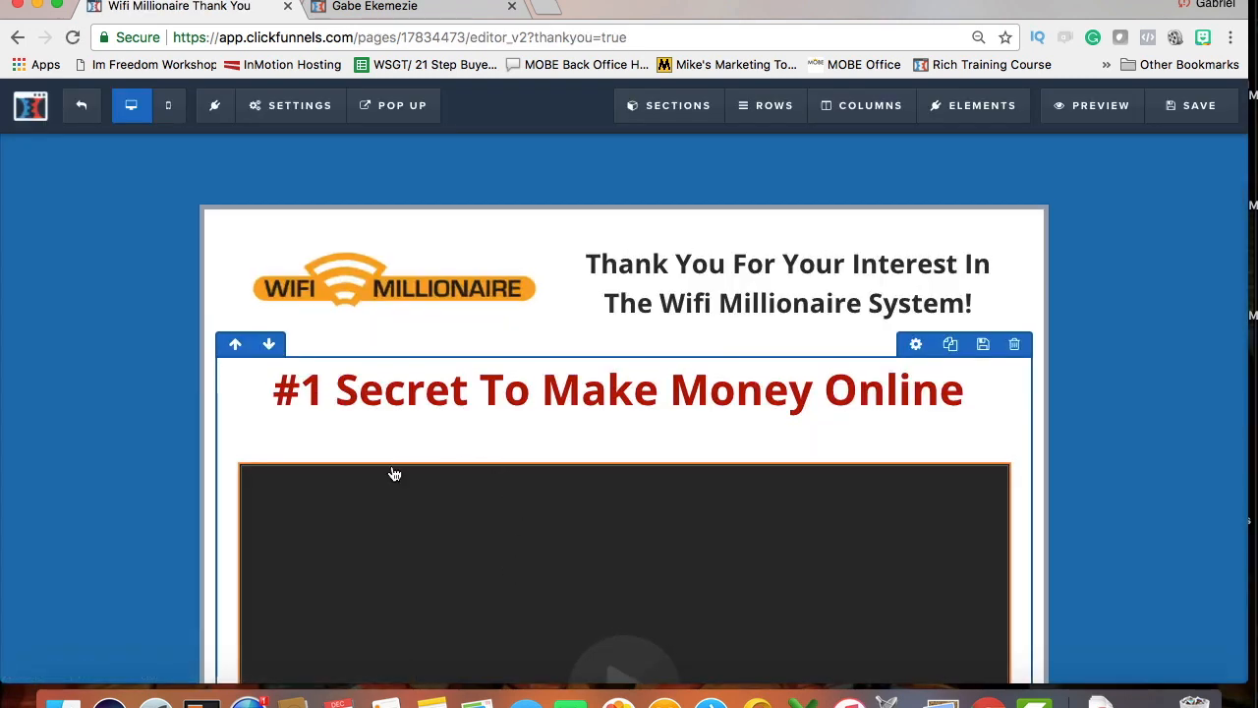
scroll(572, 501, down, 3)
scroll(572, 501, up, 1)
scroll(572, 501, down, 5)
scroll(572, 501, up, 4)
scroll(572, 501, down, 3)
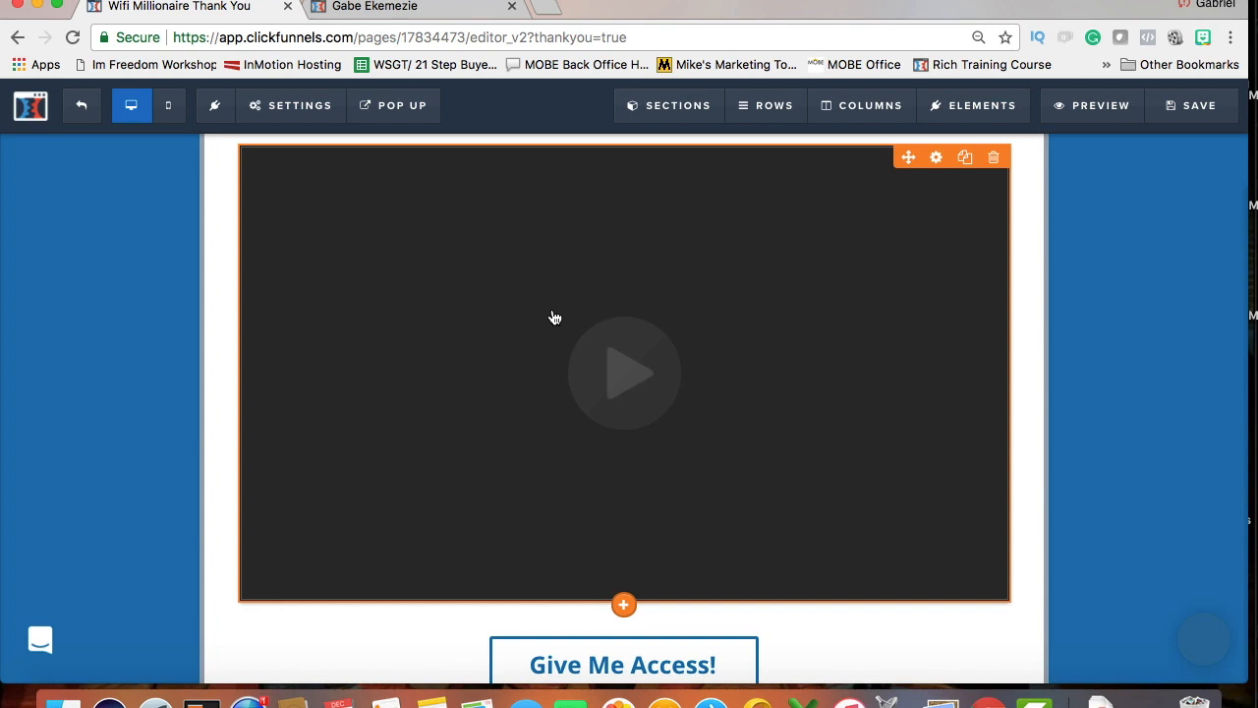
Examine the Give Me Access! button and its link below the video, and leave the thank-you page editor
right_click(597, 207)
click(201, 398)
scroll(200, 400, down, 2)
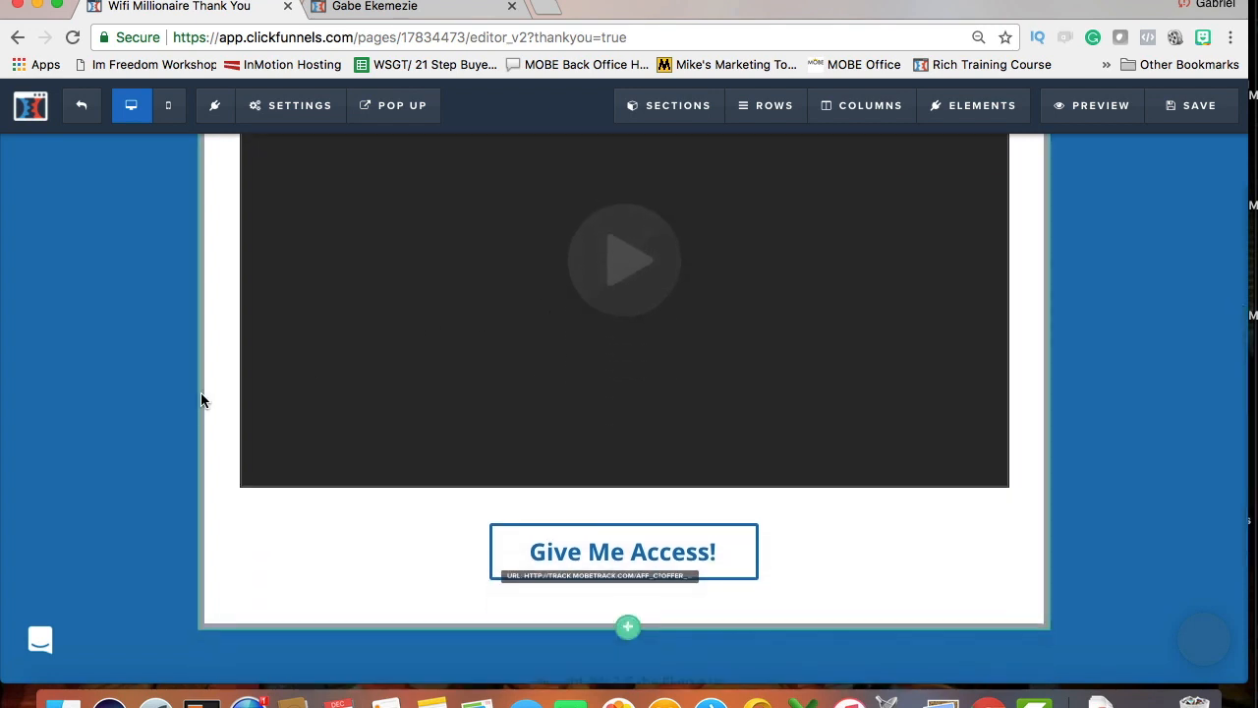
scroll(200, 400, down, 1)
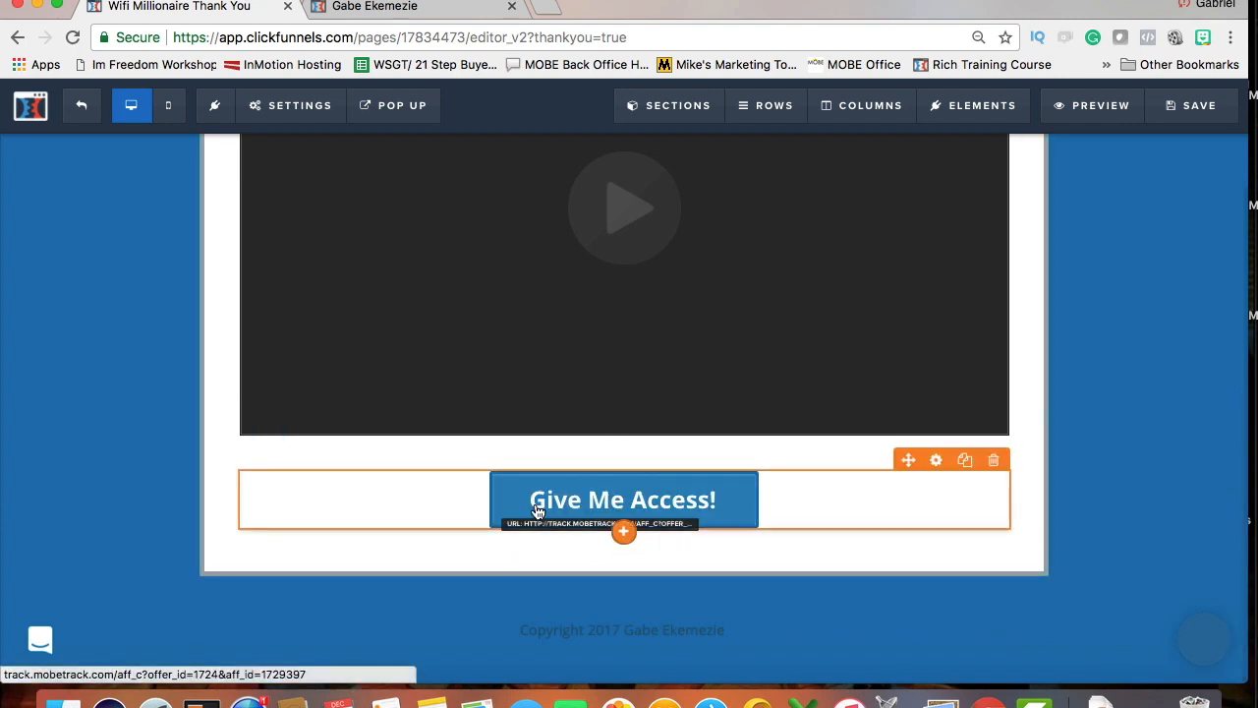
scroll(407, 328, up, 5)
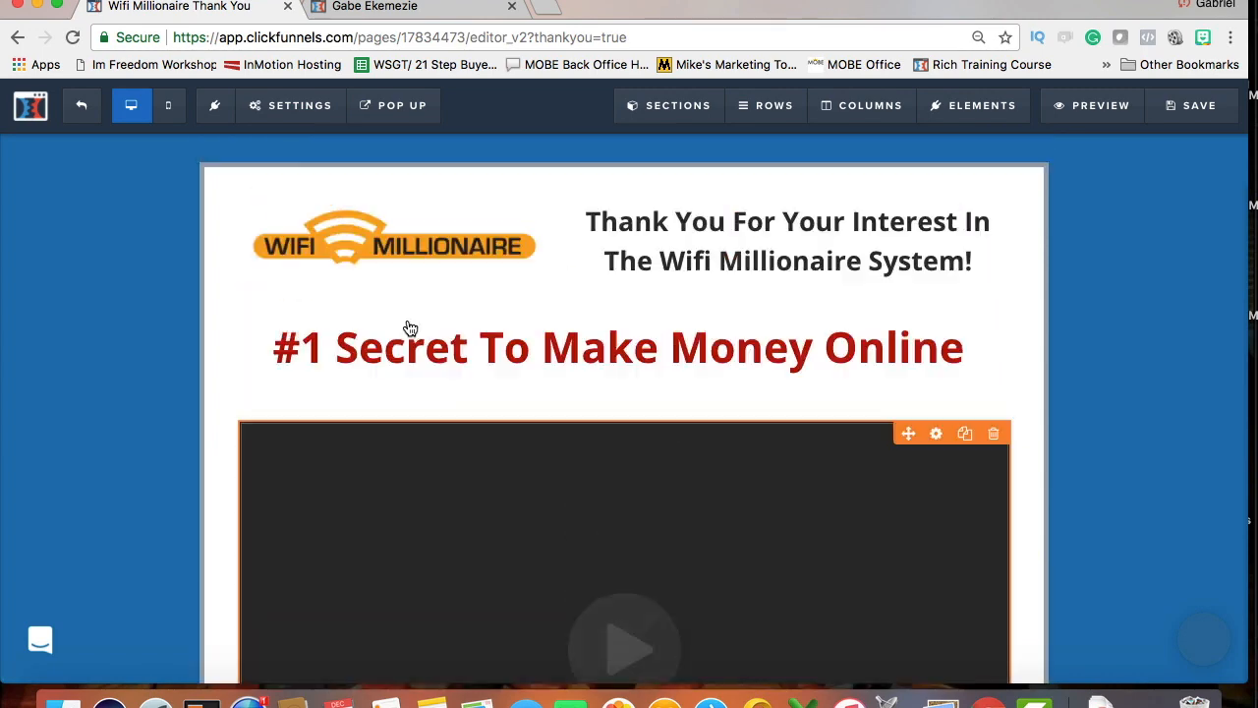
click(81, 108)
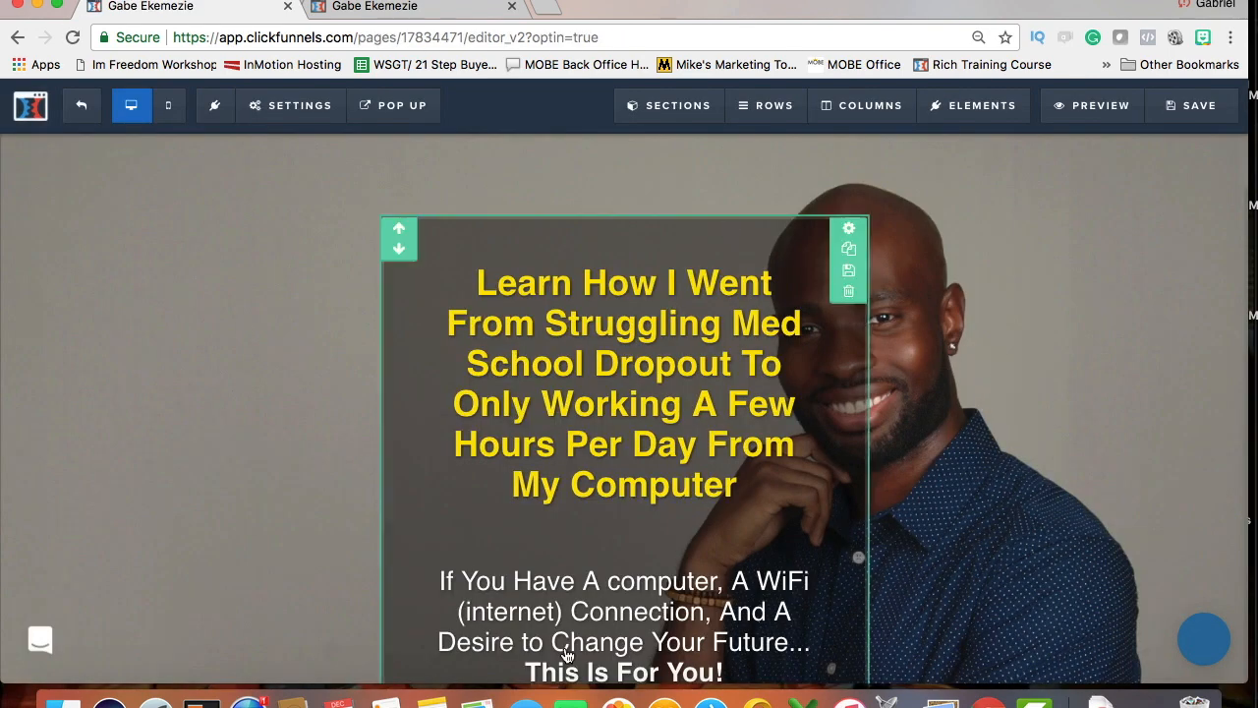
Open the image library for the control capture page's background image from the page's background settings
scroll(511, 629, down, 3)
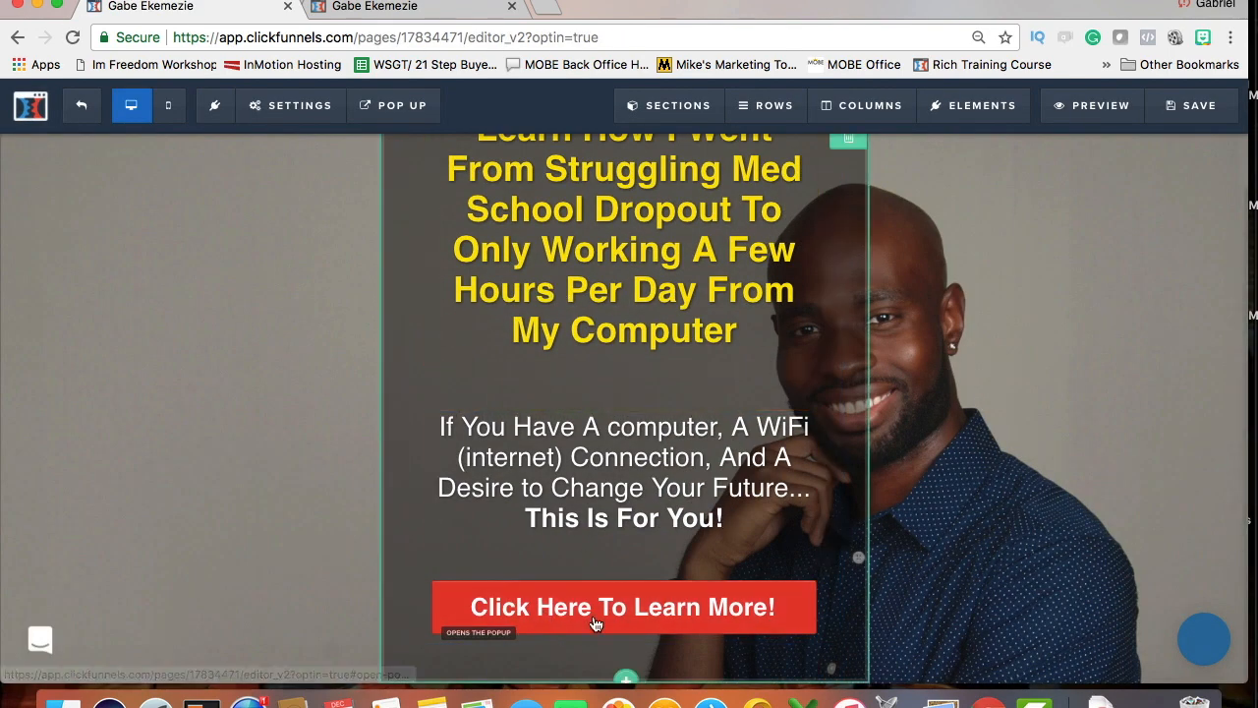
scroll(503, 353, up, 3)
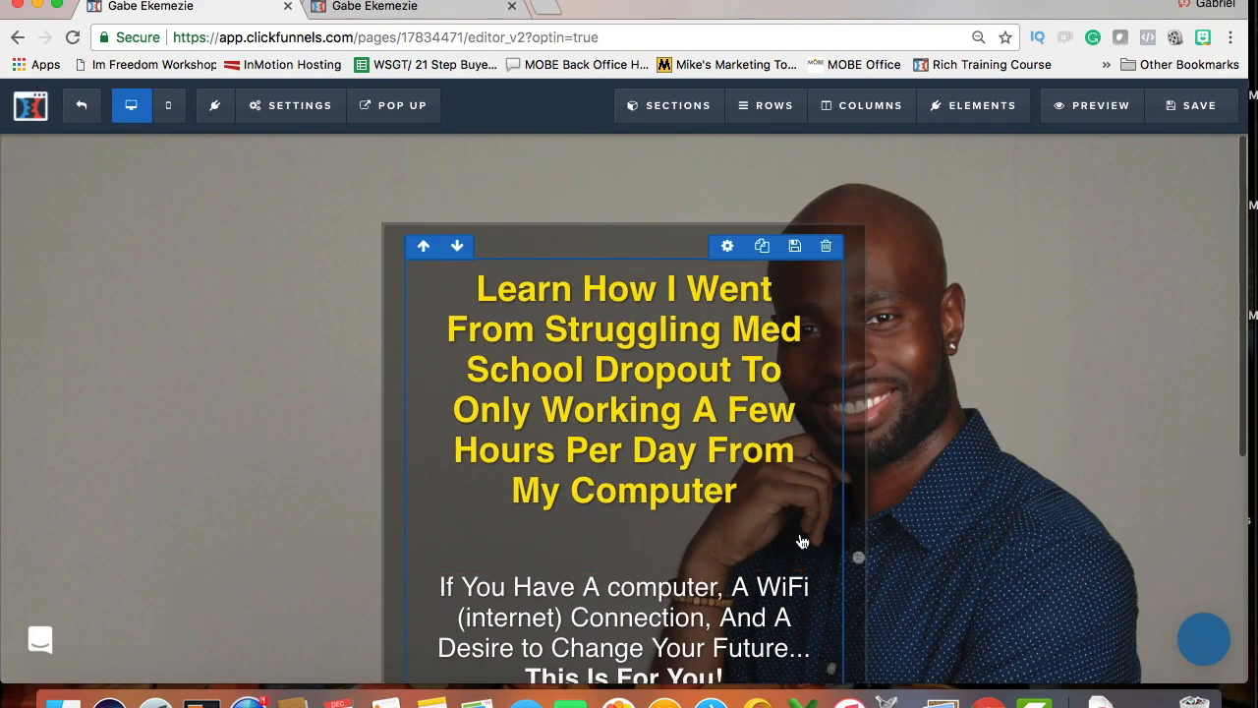
click(281, 102)
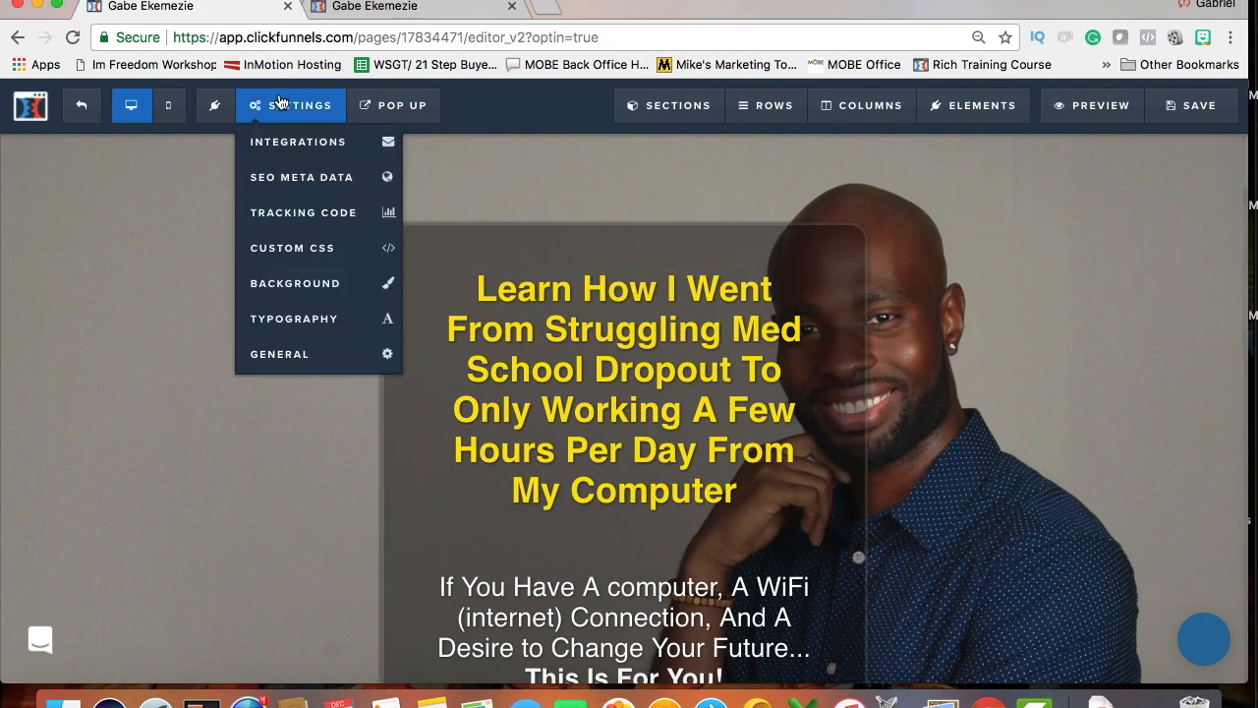
click(277, 284)
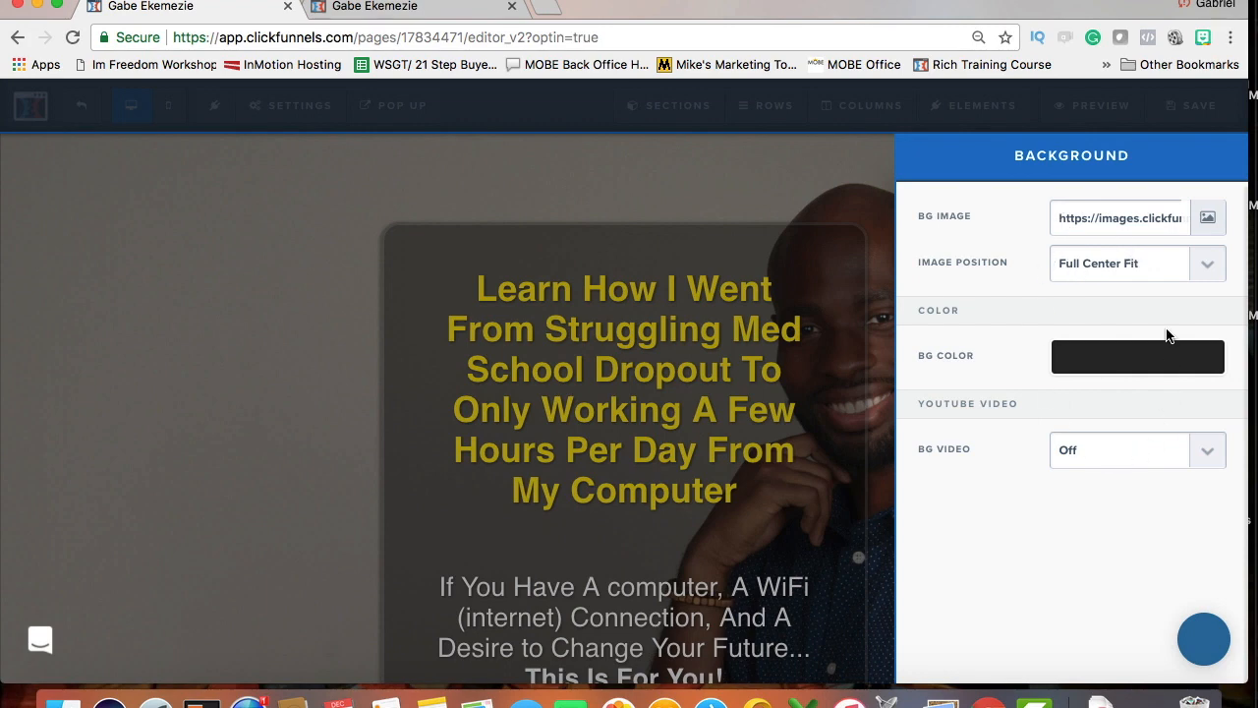
click(1207, 225)
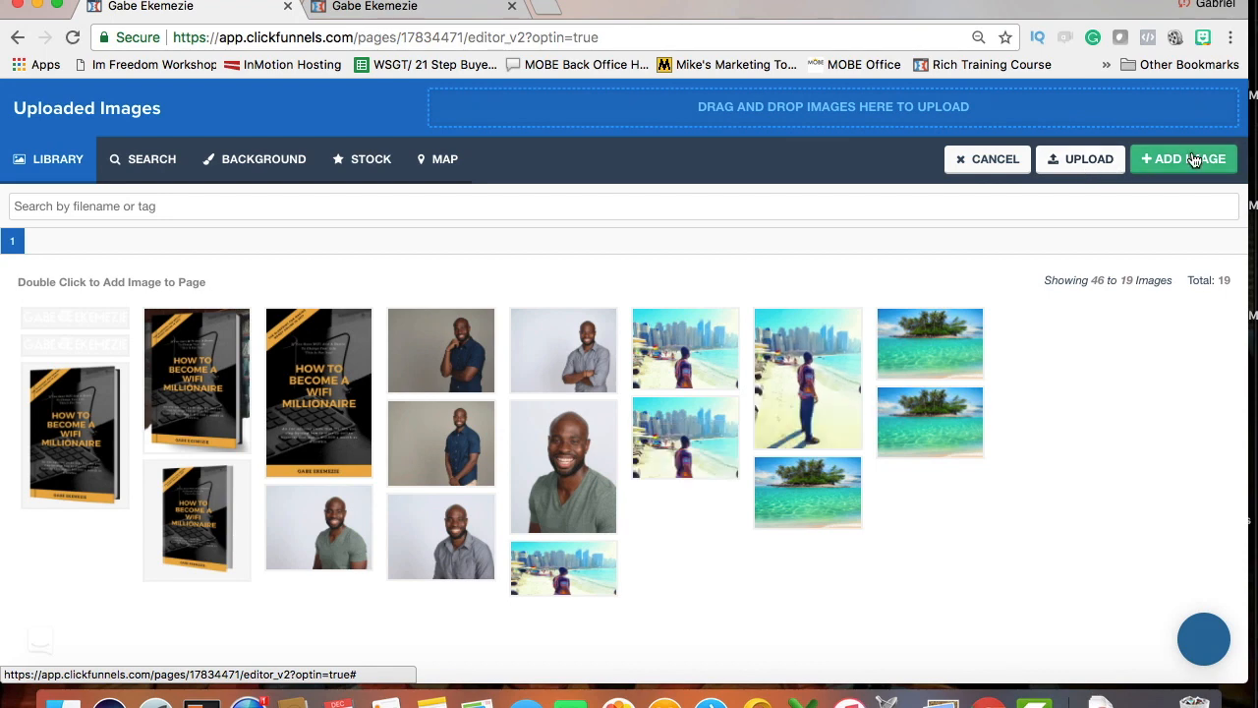
Search Pixabay for "beach" and browse the photos for a new page background
click(143, 172)
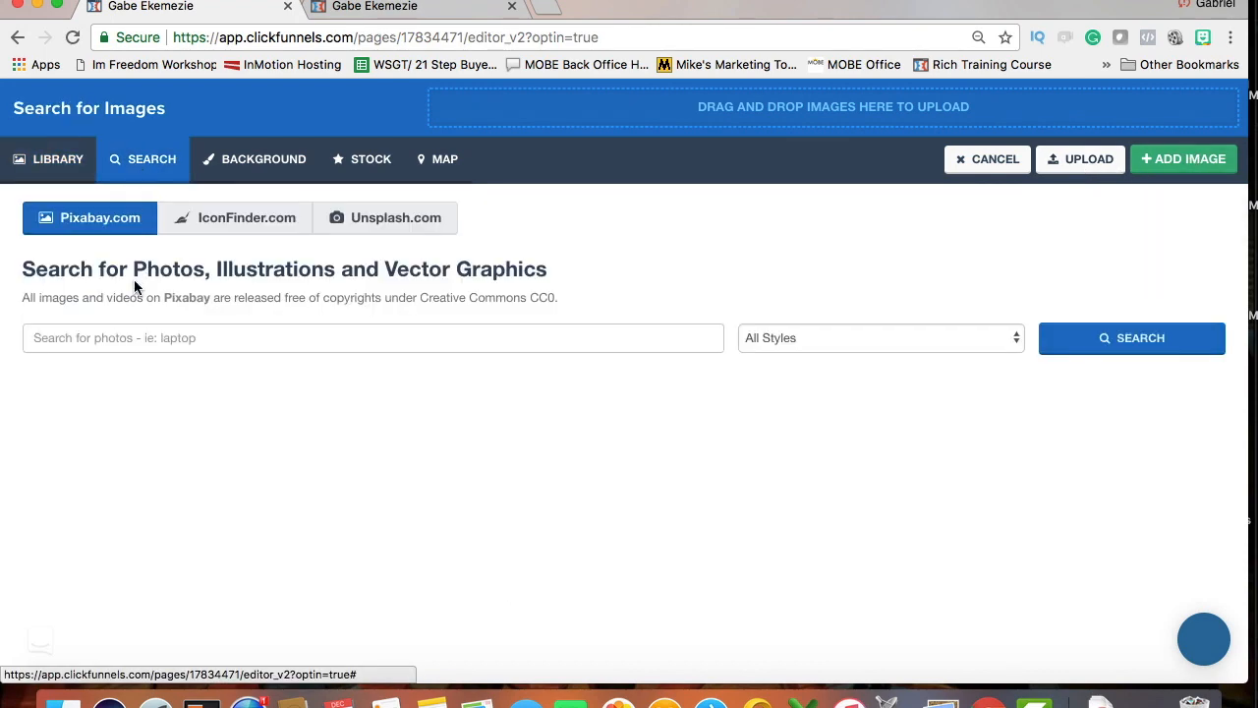
click(177, 344)
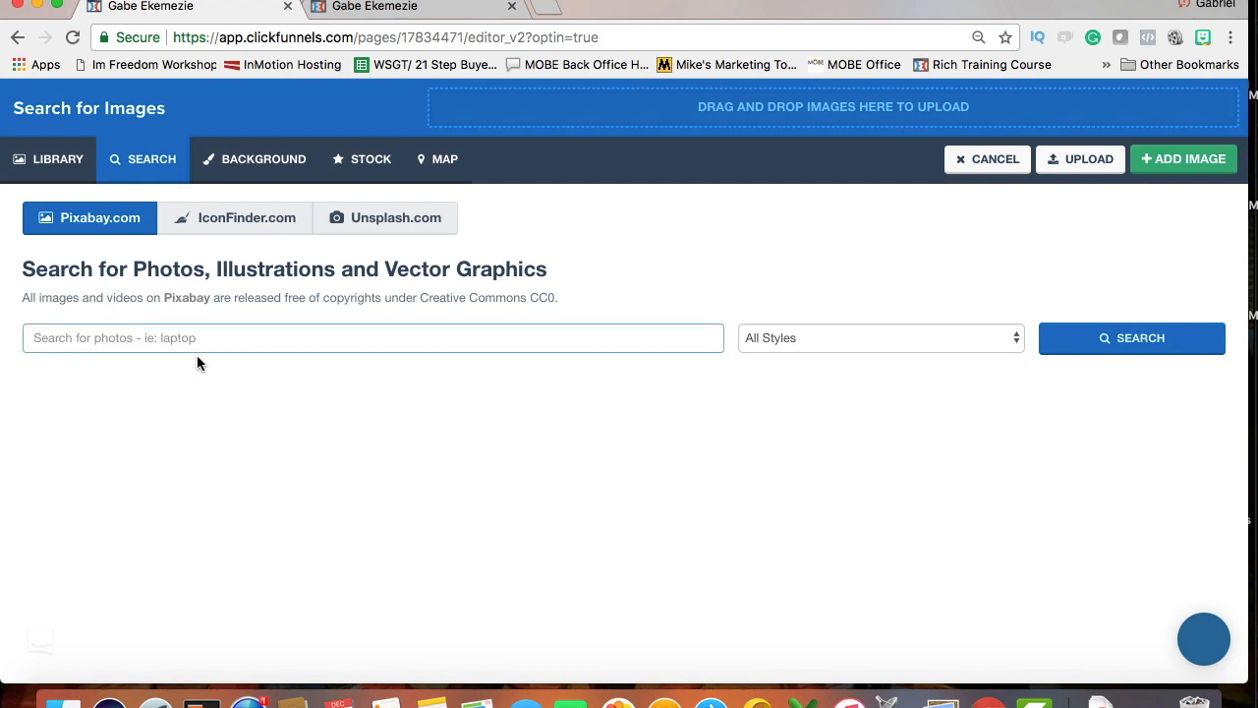
text(beach)
key(Return)
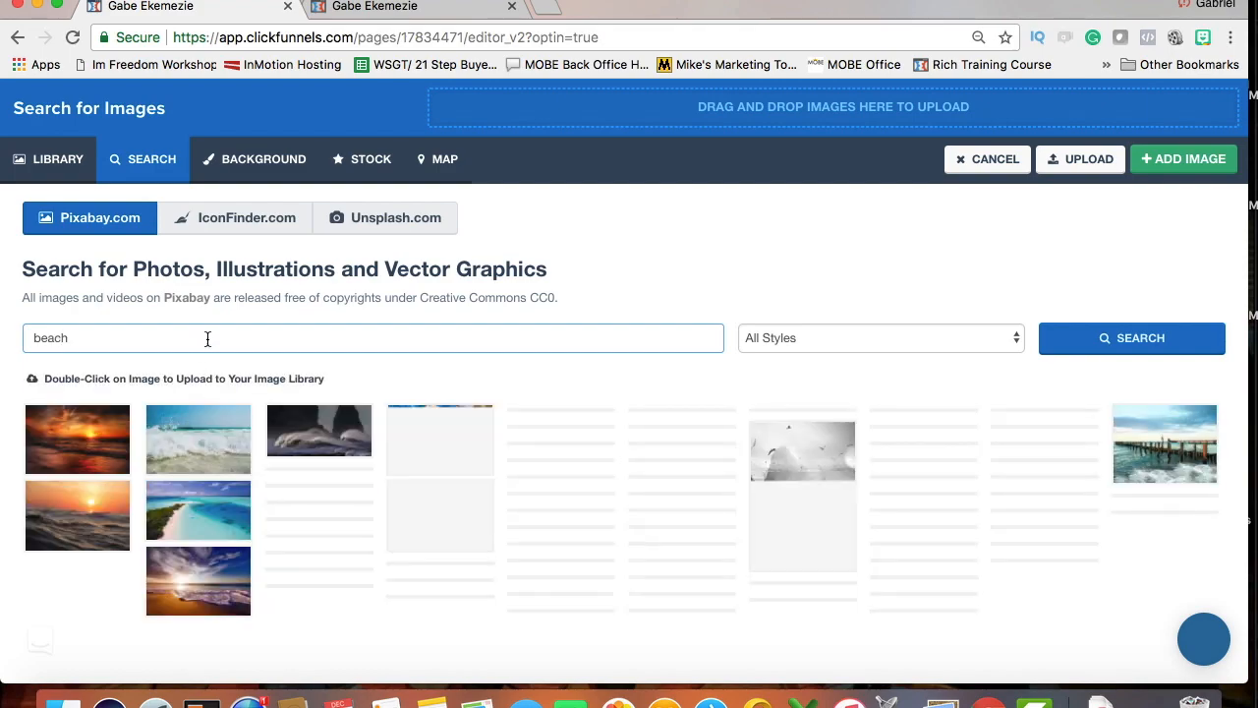
scroll(291, 456, down, 5)
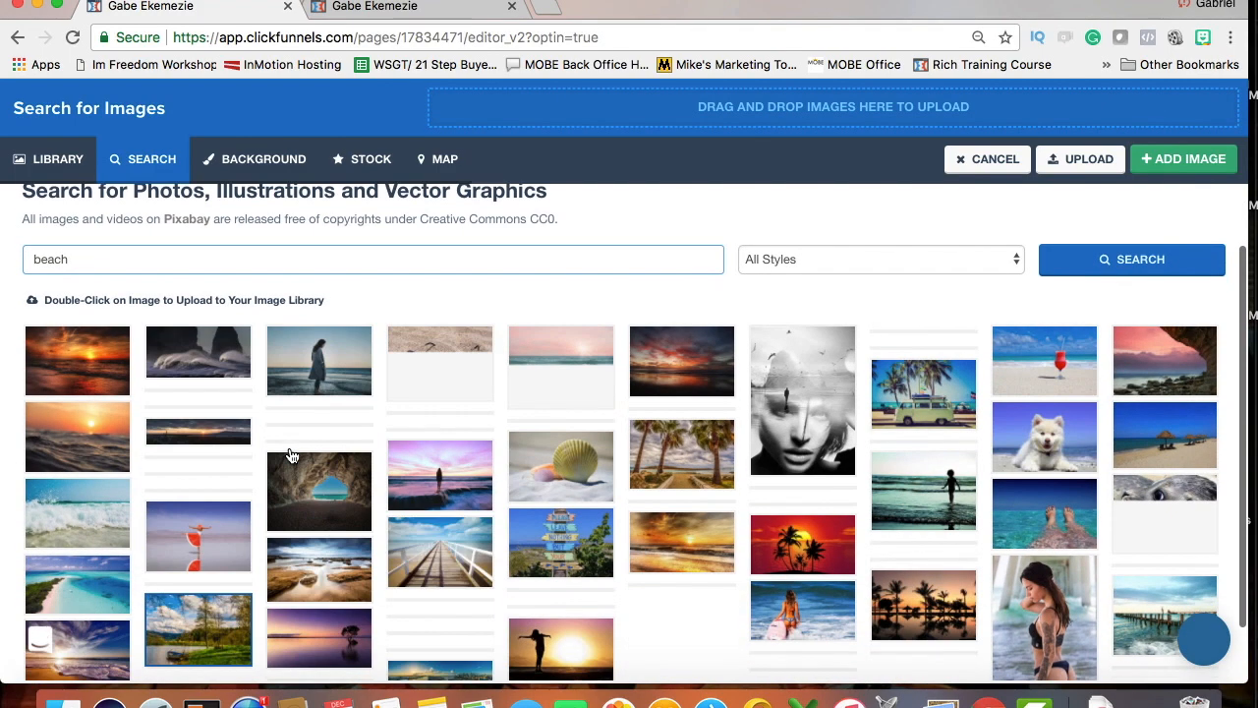
scroll(291, 456, up, 3)
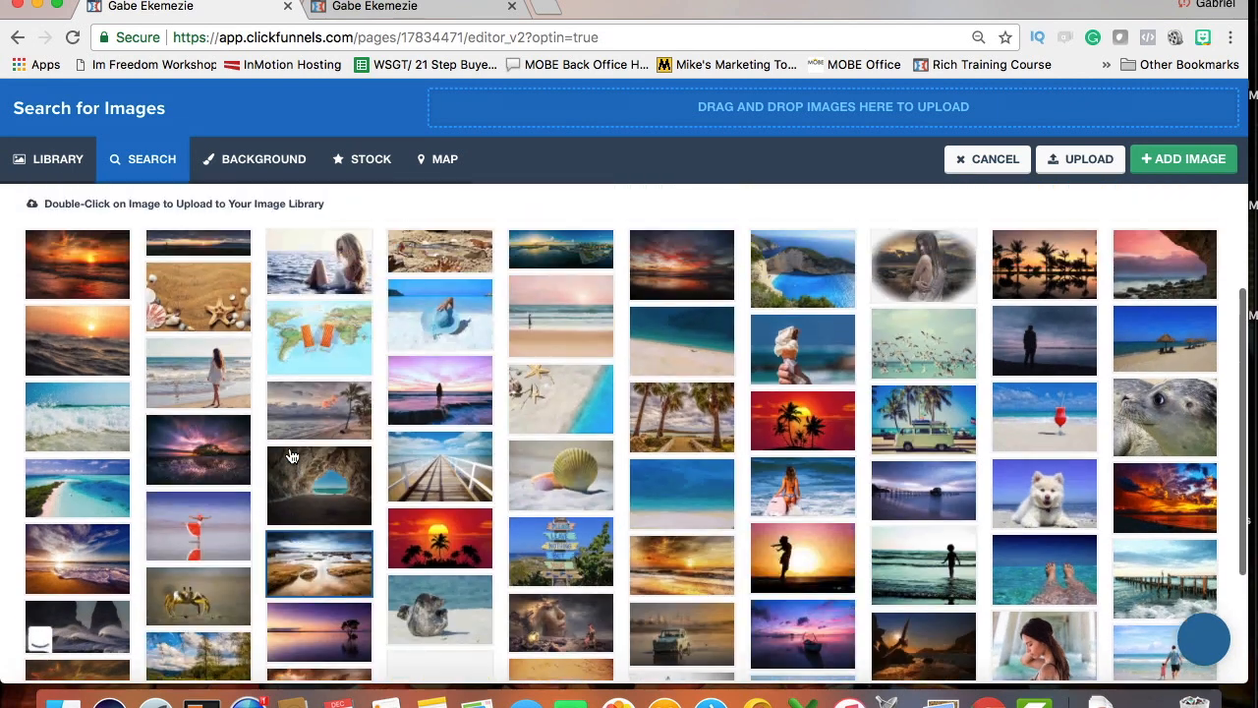
scroll(291, 456, down, 3)
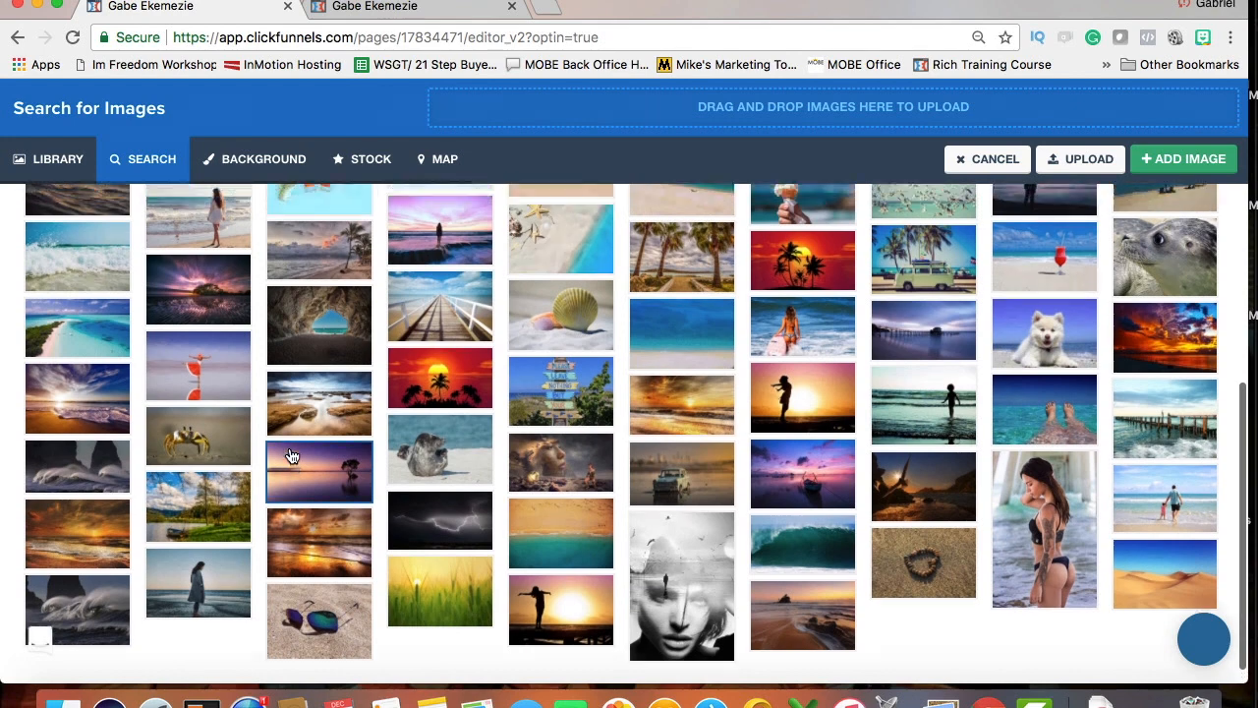
scroll(558, 450, up, 3)
Apply the photo of starfish on sand beside blue water as the page background and close the background settings
click(547, 438)
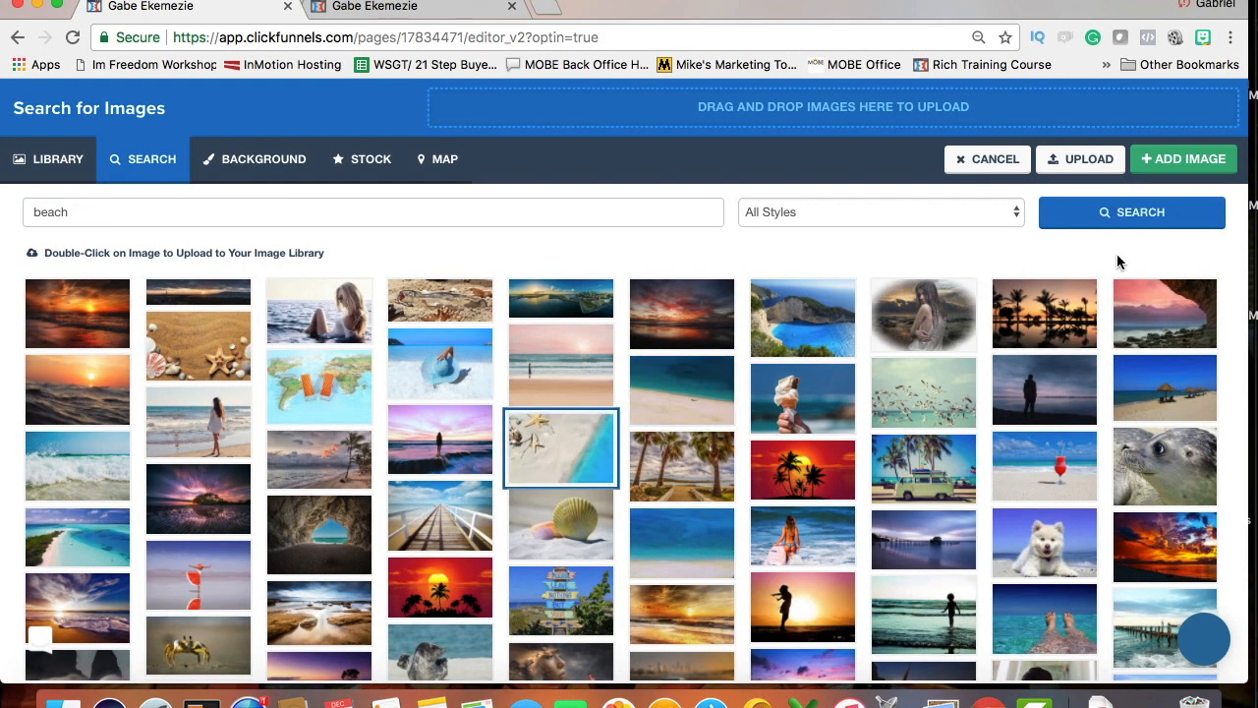
click(1171, 160)
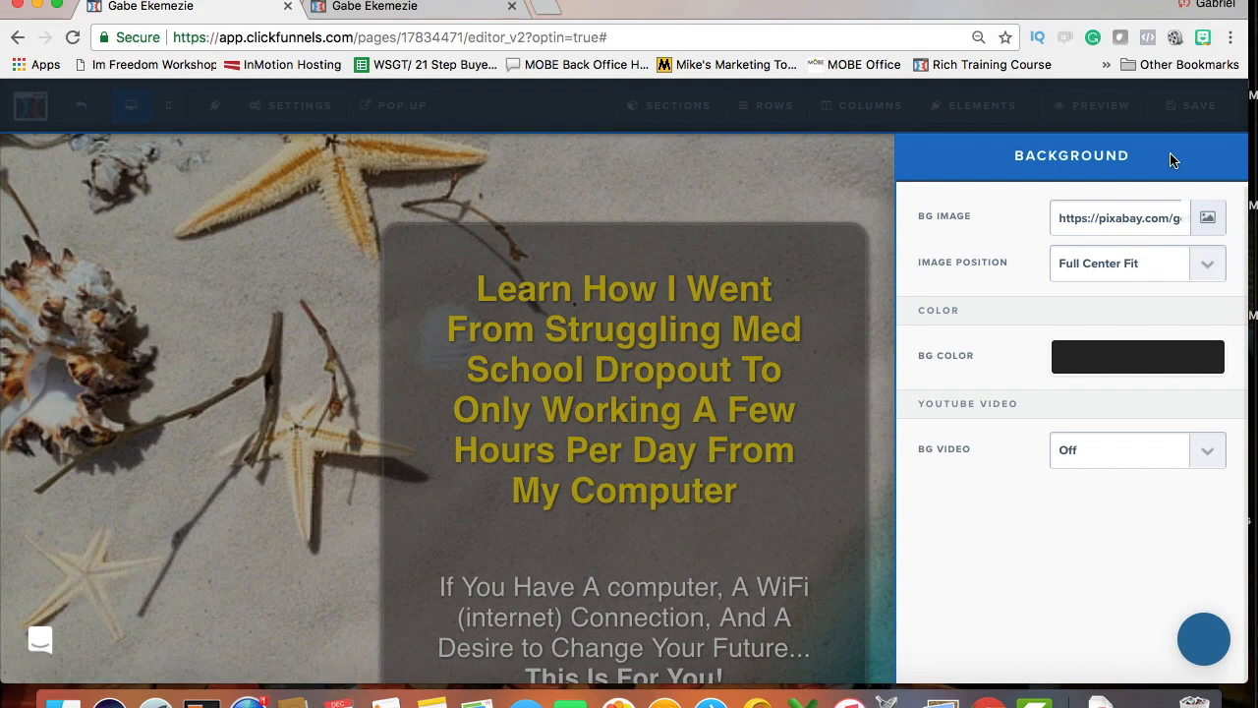
click(828, 174)
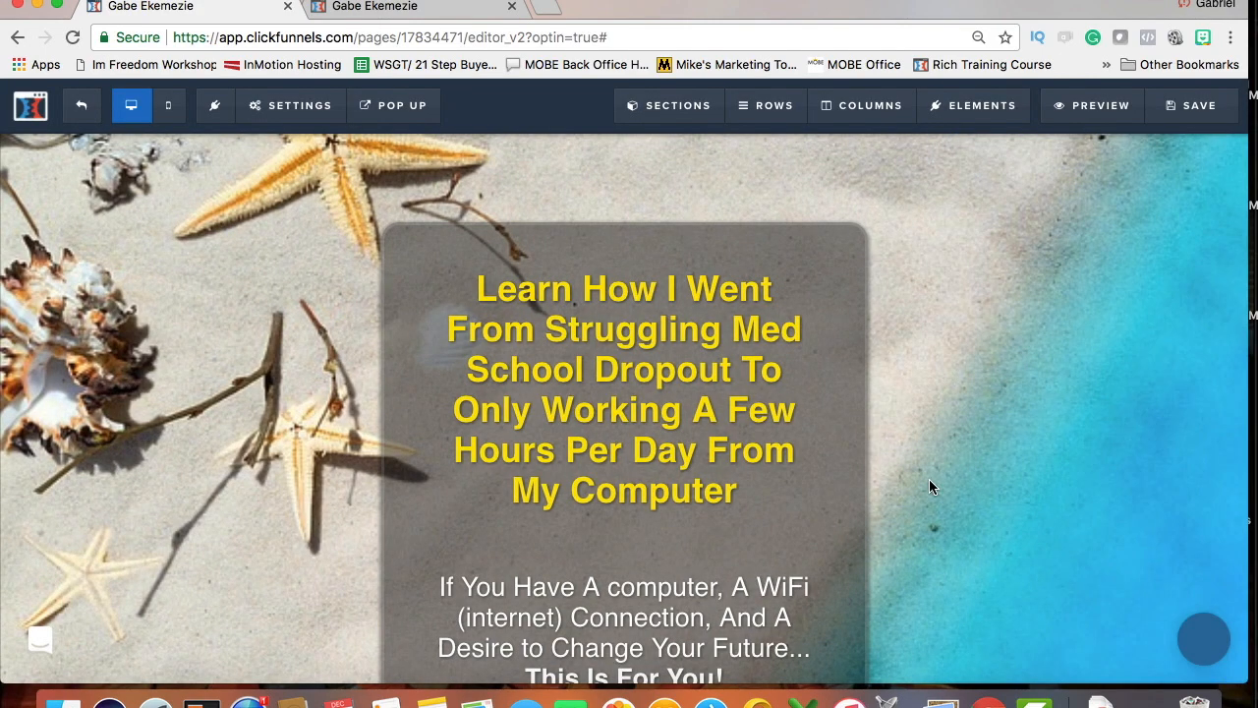
scroll(929, 479, down, 3)
scroll(929, 480, up, 3)
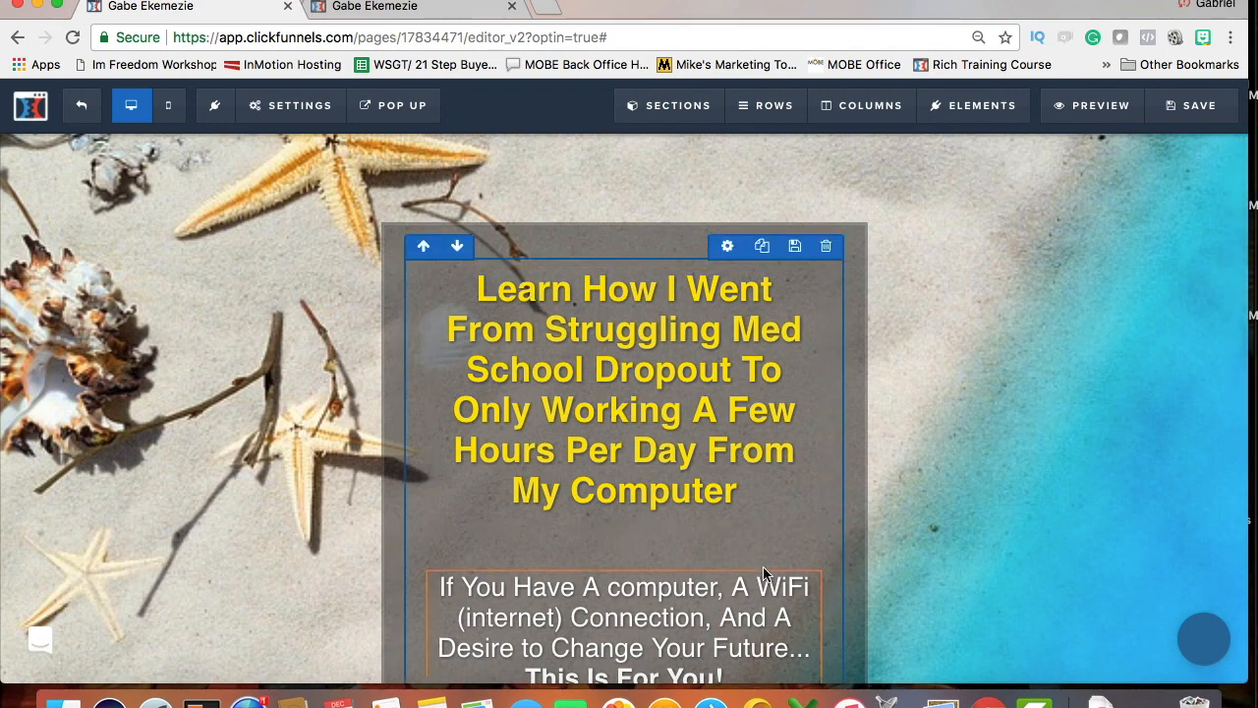
Replace the yellow headline text with "Want To Learn How To Quit Your Job And Travel The World?"
scroll(754, 555, down, 1)
triple_click(660, 367)
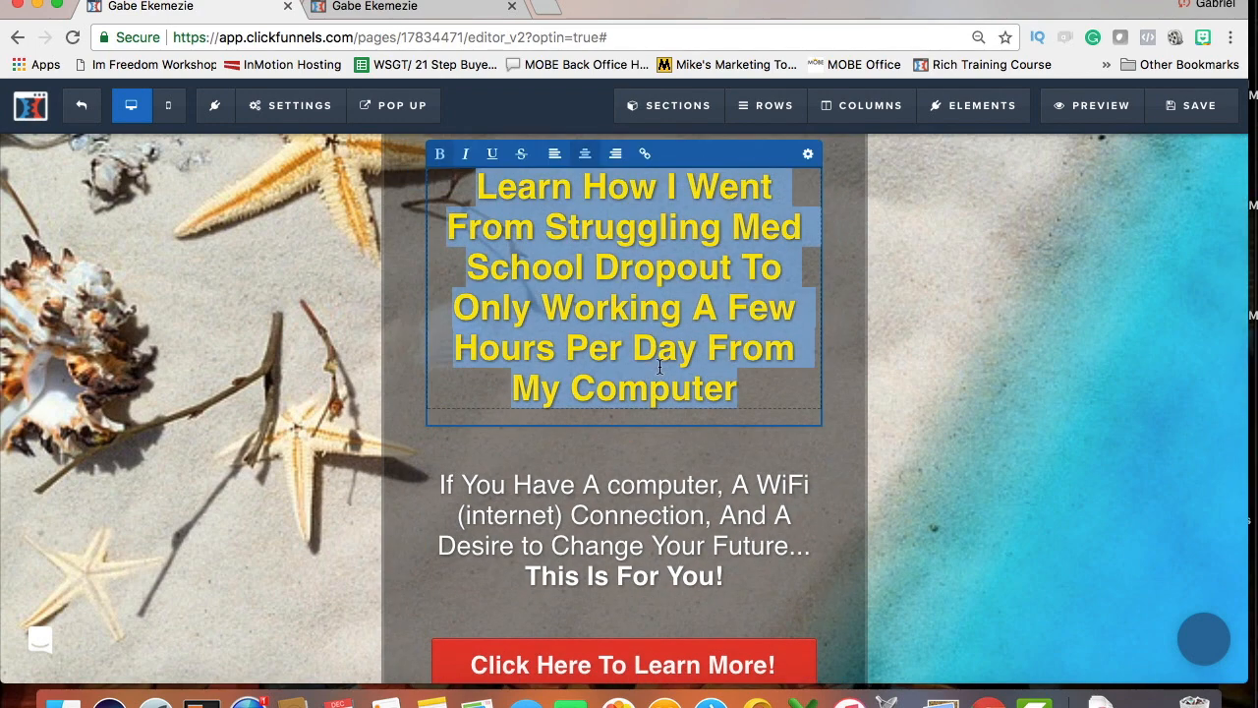
key(BackSpace)
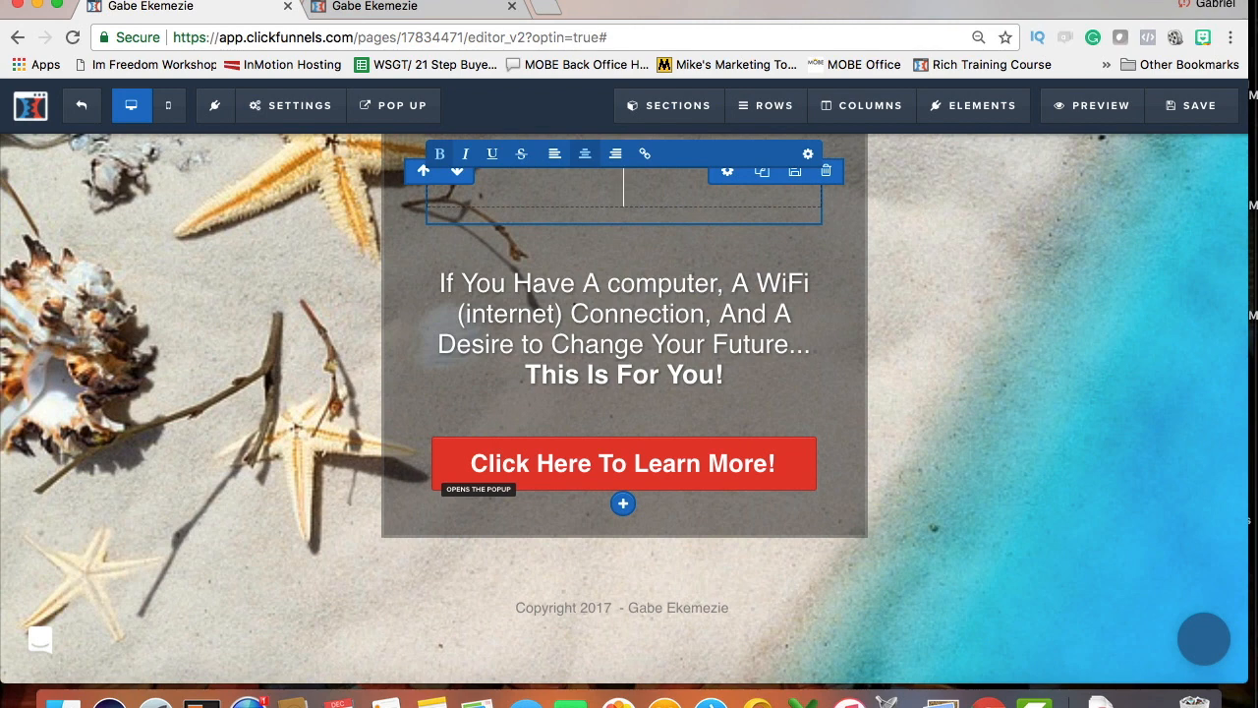
text(Want)
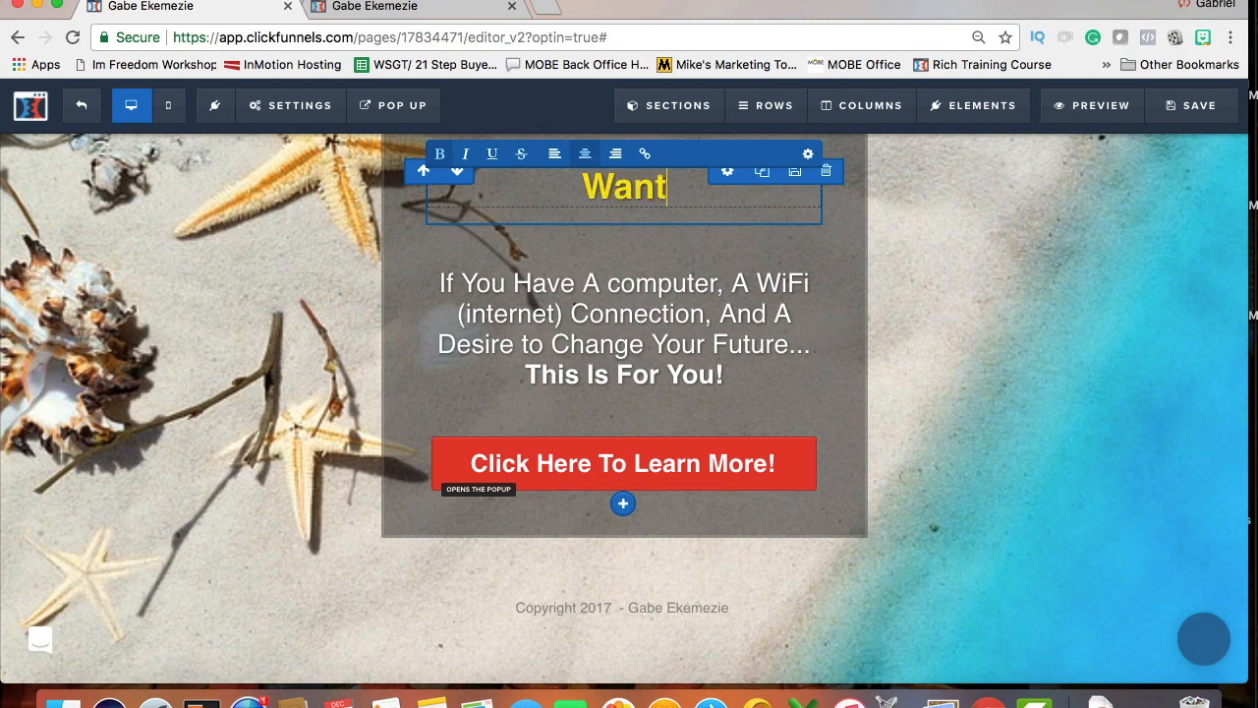
text( To Learn Ho)
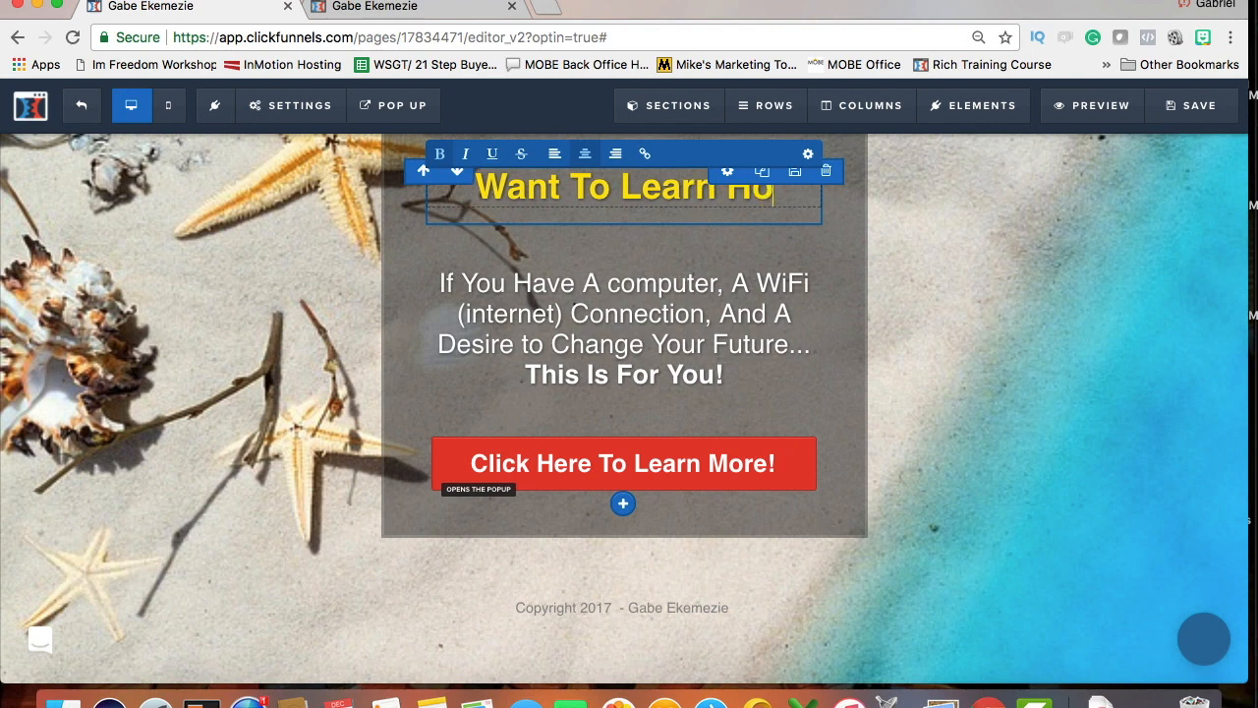
text(w To Quit )
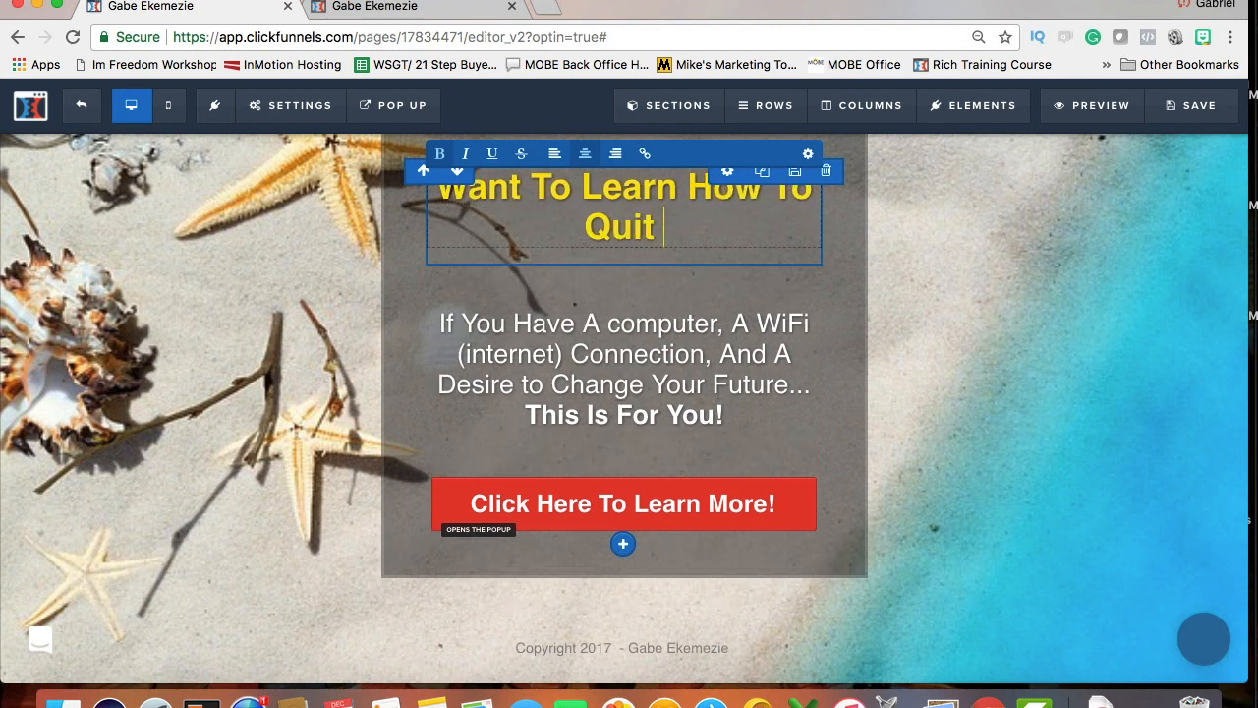
text(Your Job And )
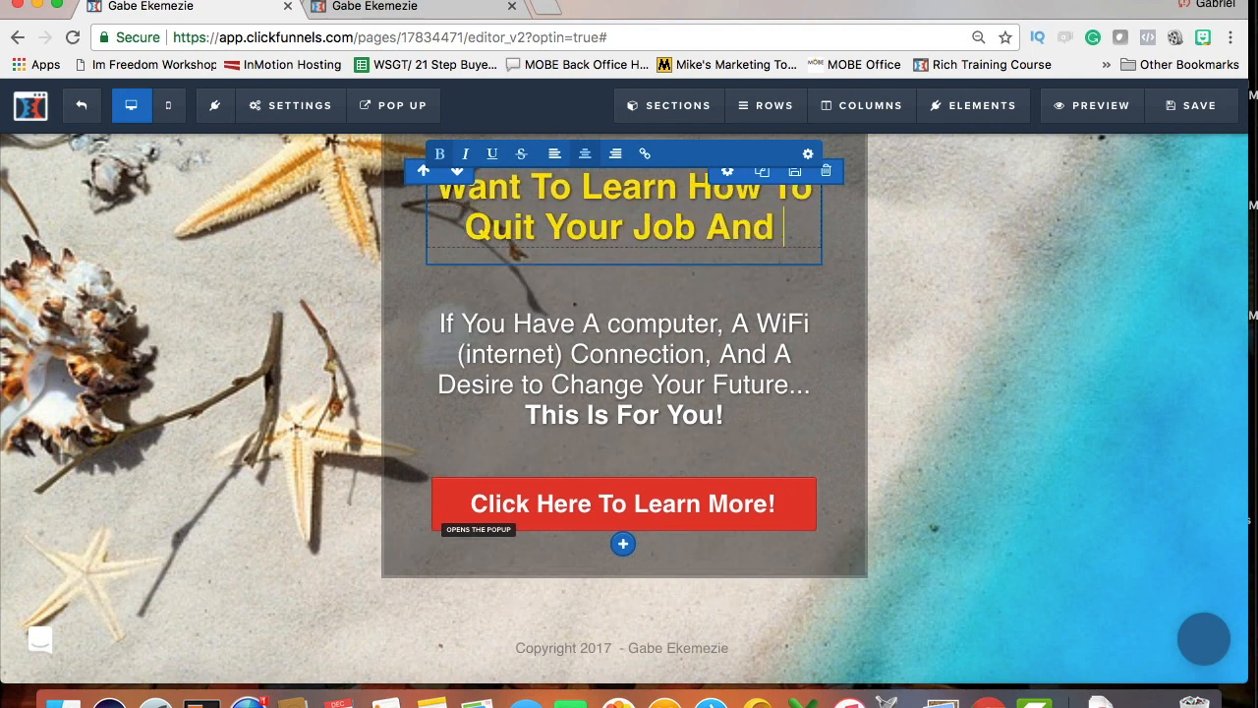
text(Travel The)
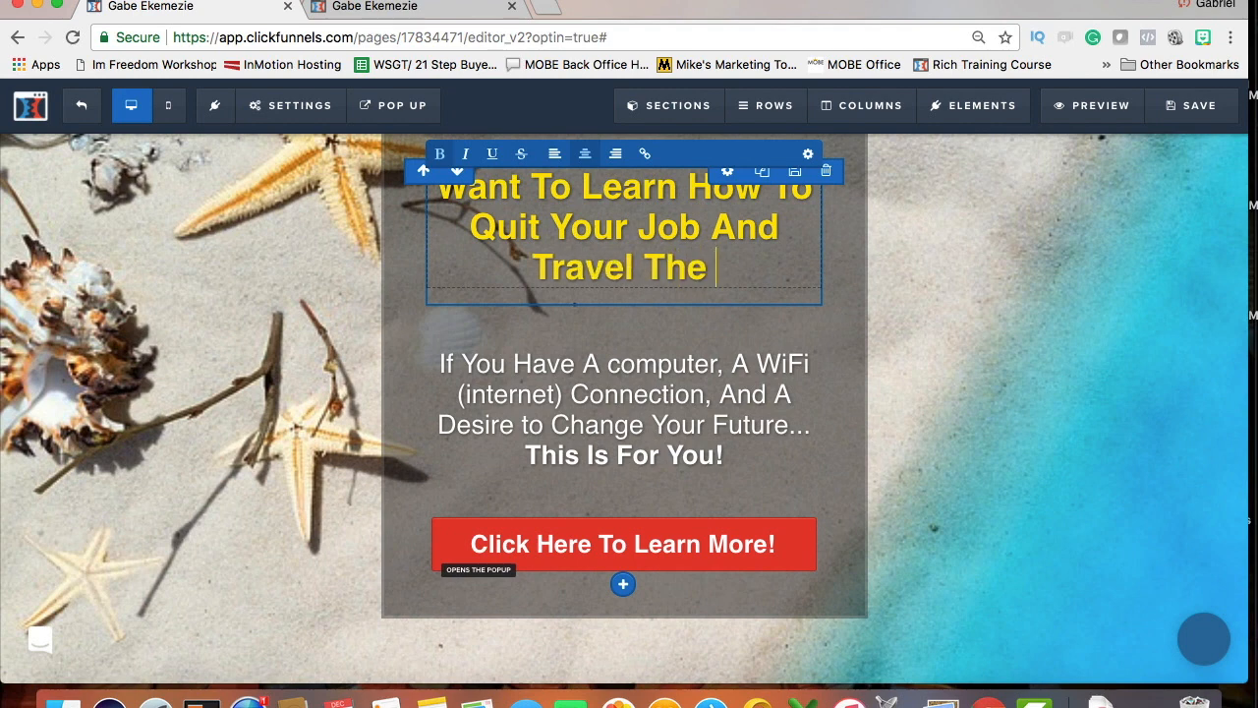
text( World?)
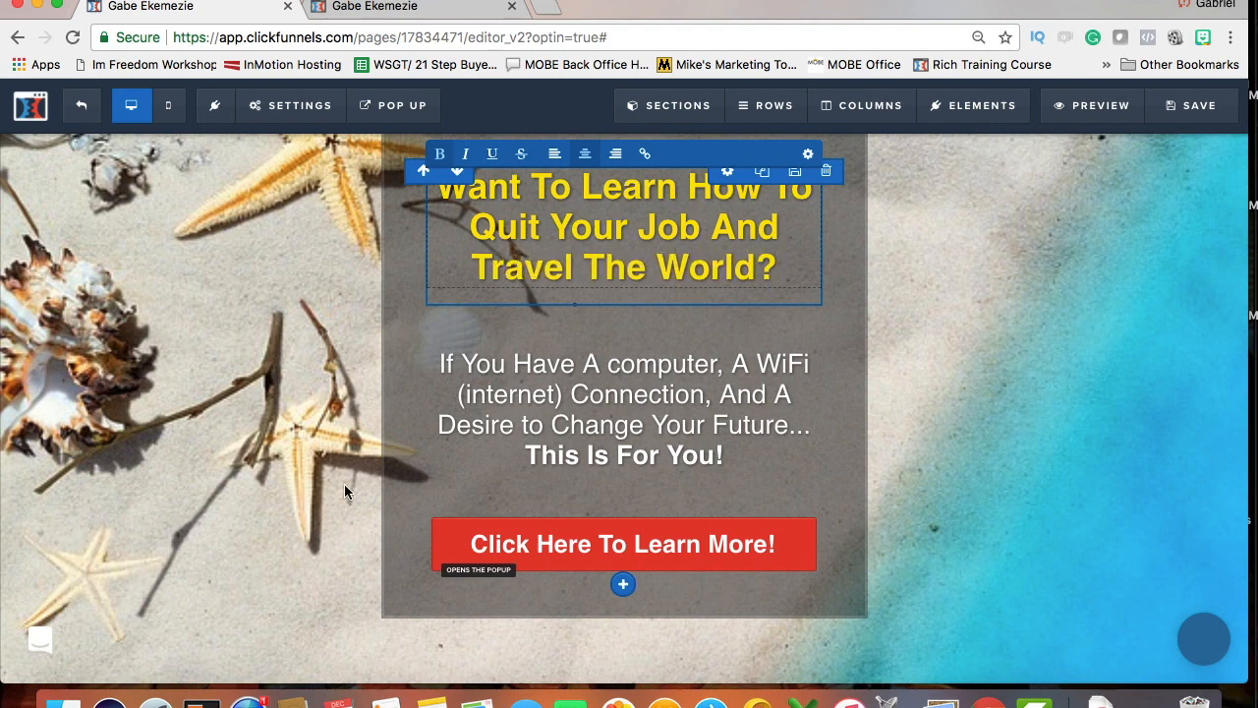
click(408, 353)
scroll(364, 333, up, 1)
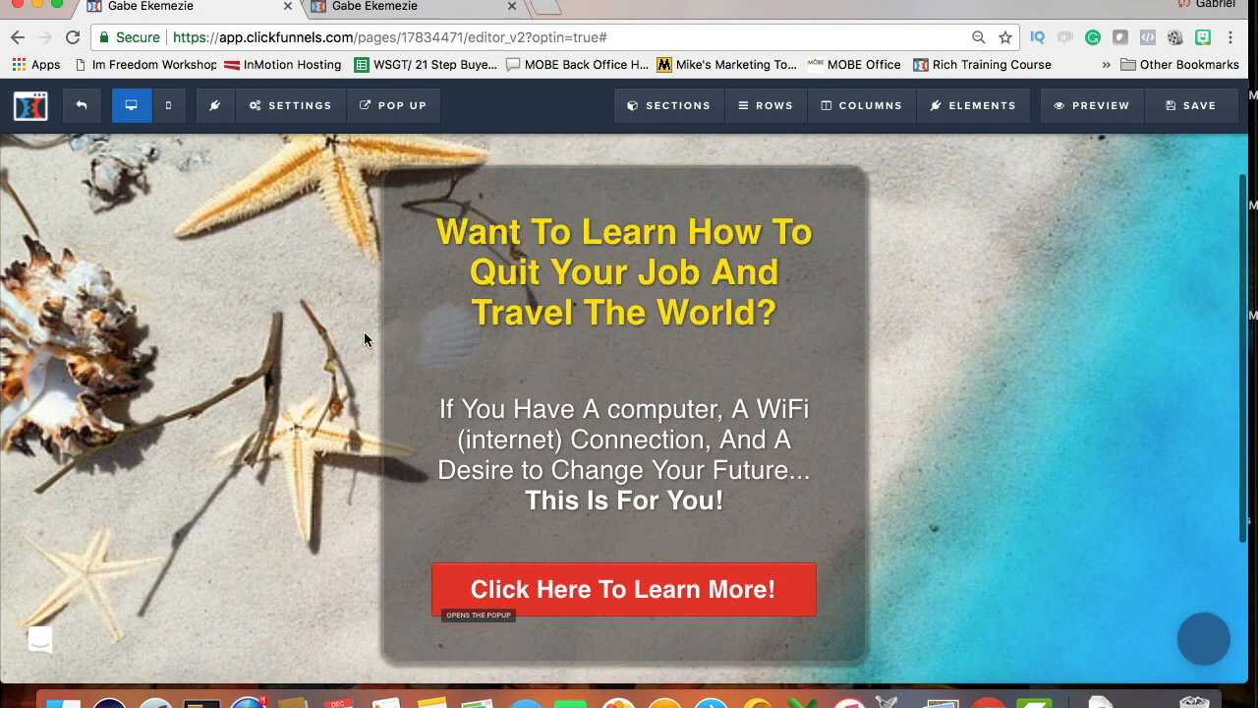
scroll(364, 339, up, 1)
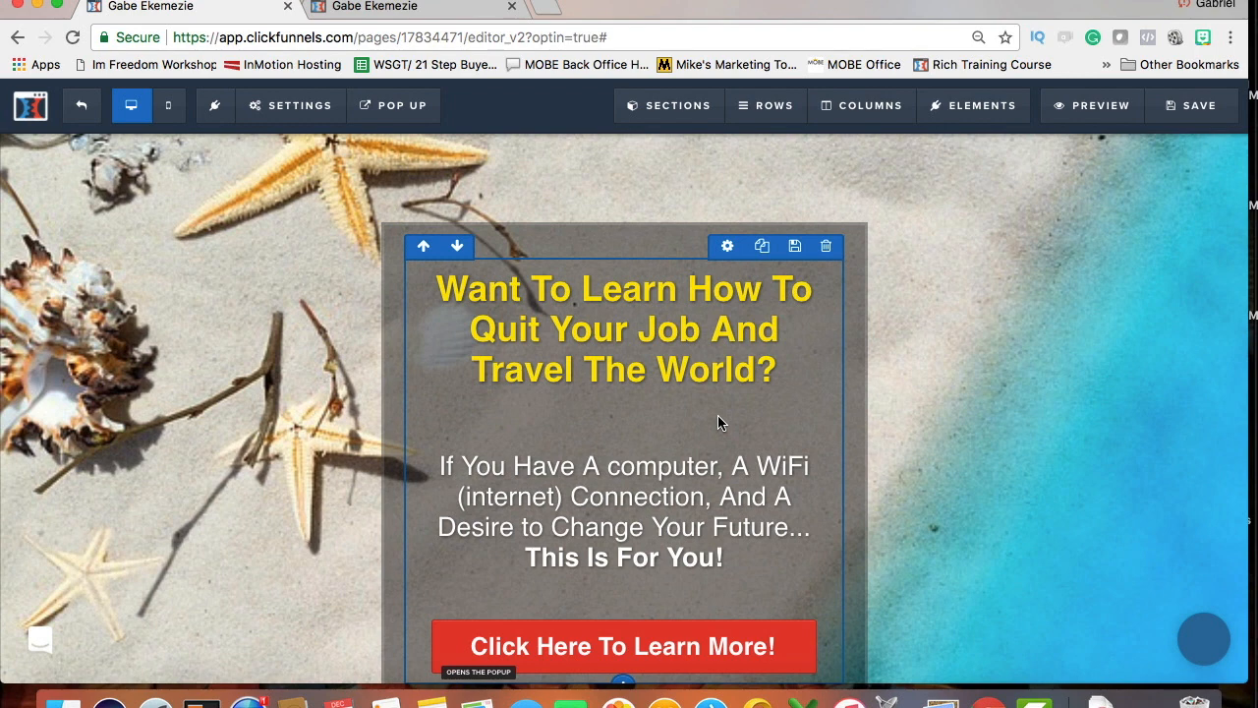
Replace the sub-headline text with "Discover how regular people are living their best lives"
triple_click(620, 518)
click(743, 567)
drag(717, 558, 437, 467)
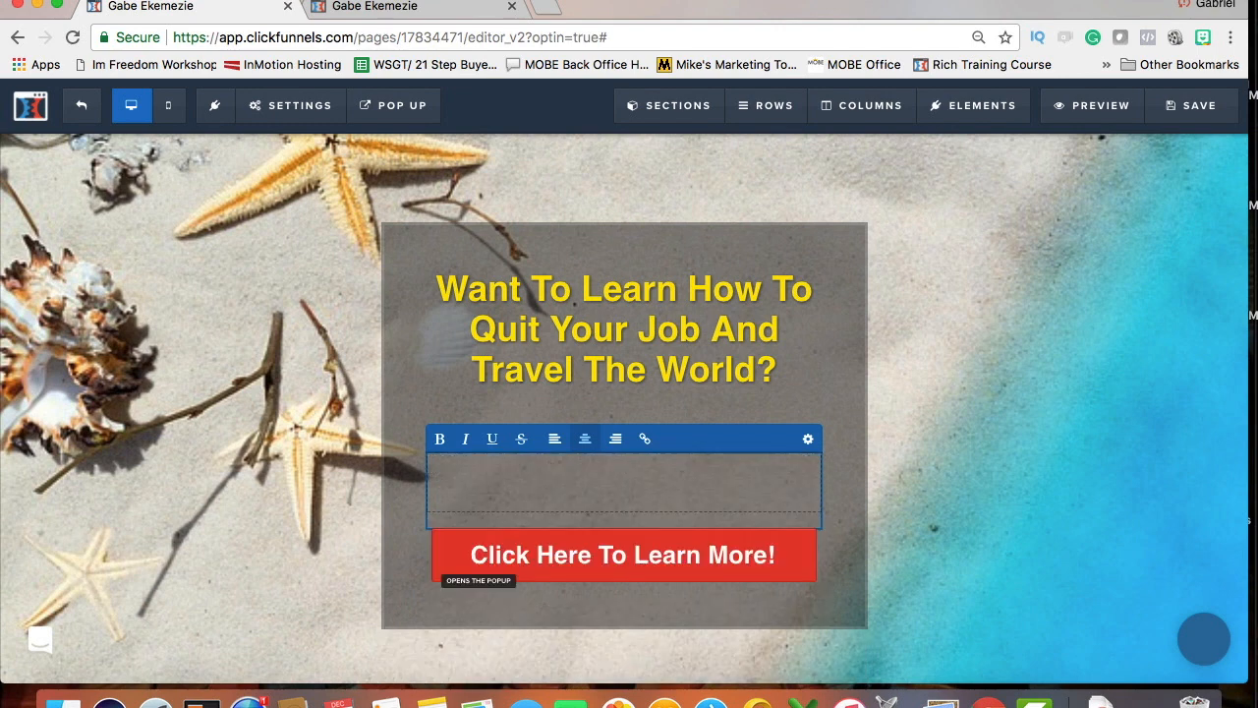
text(iscover ho)
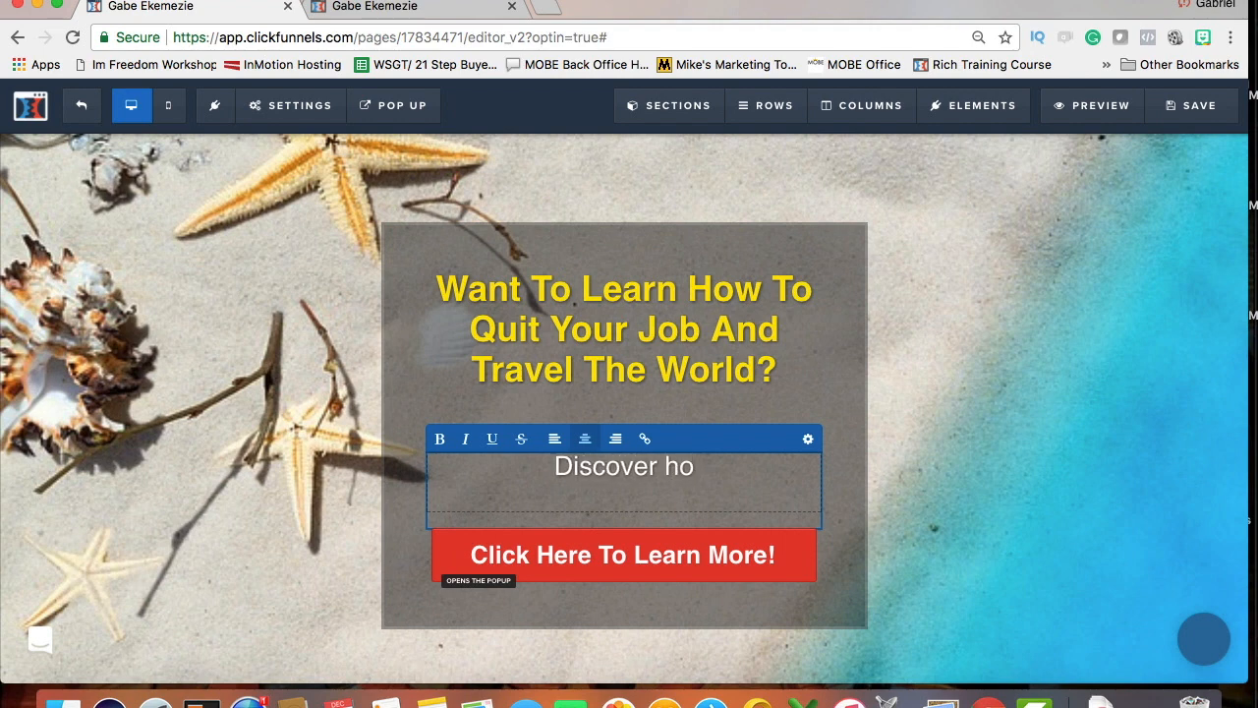
text(w regul)
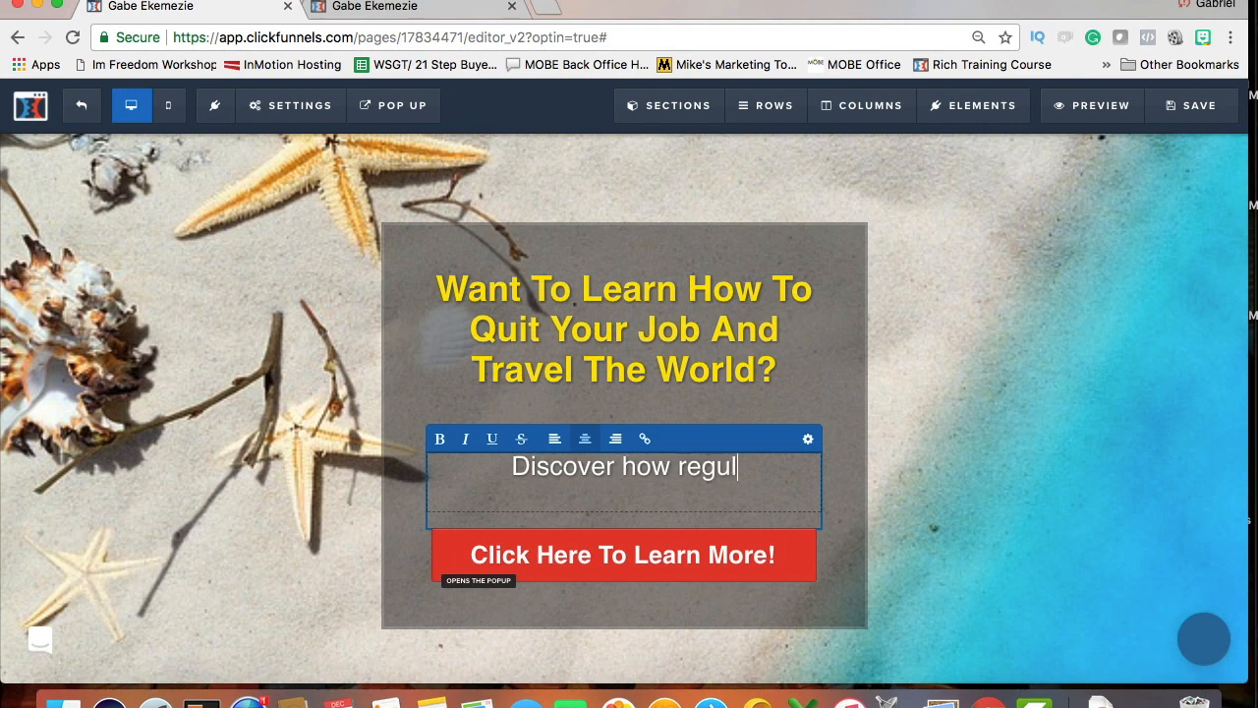
text(ar peopl)
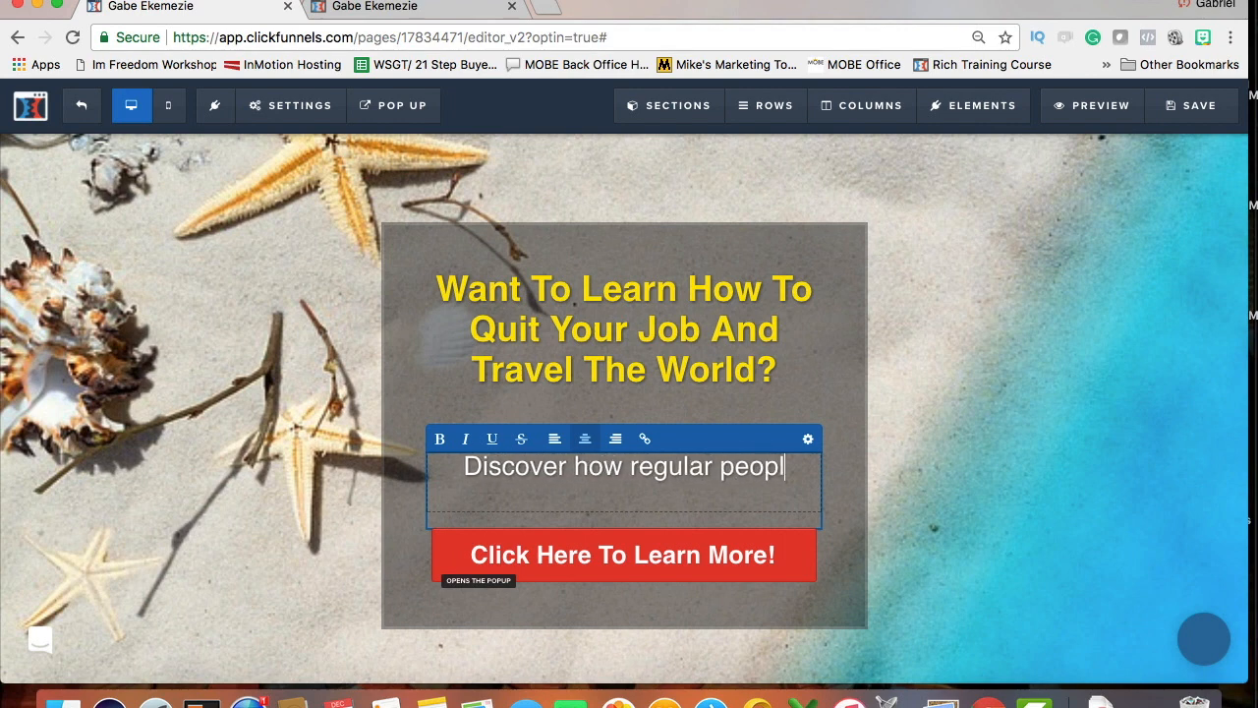
text(e are living )
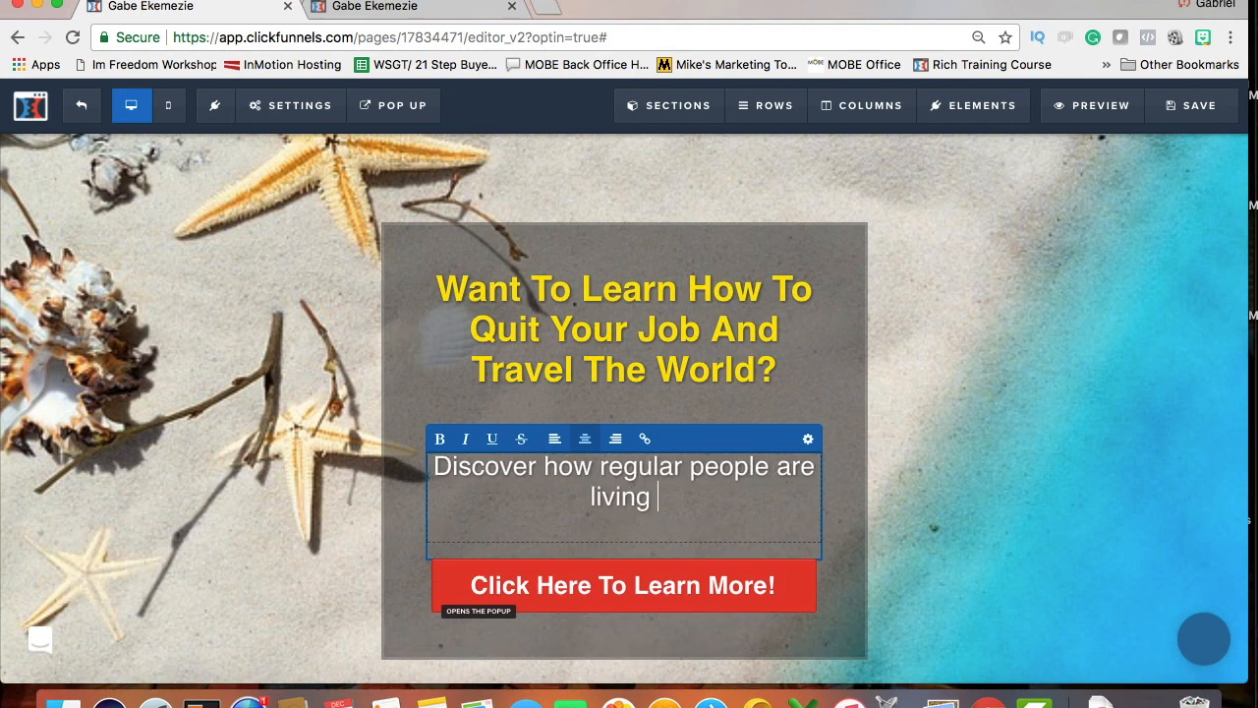
text(their best lives)
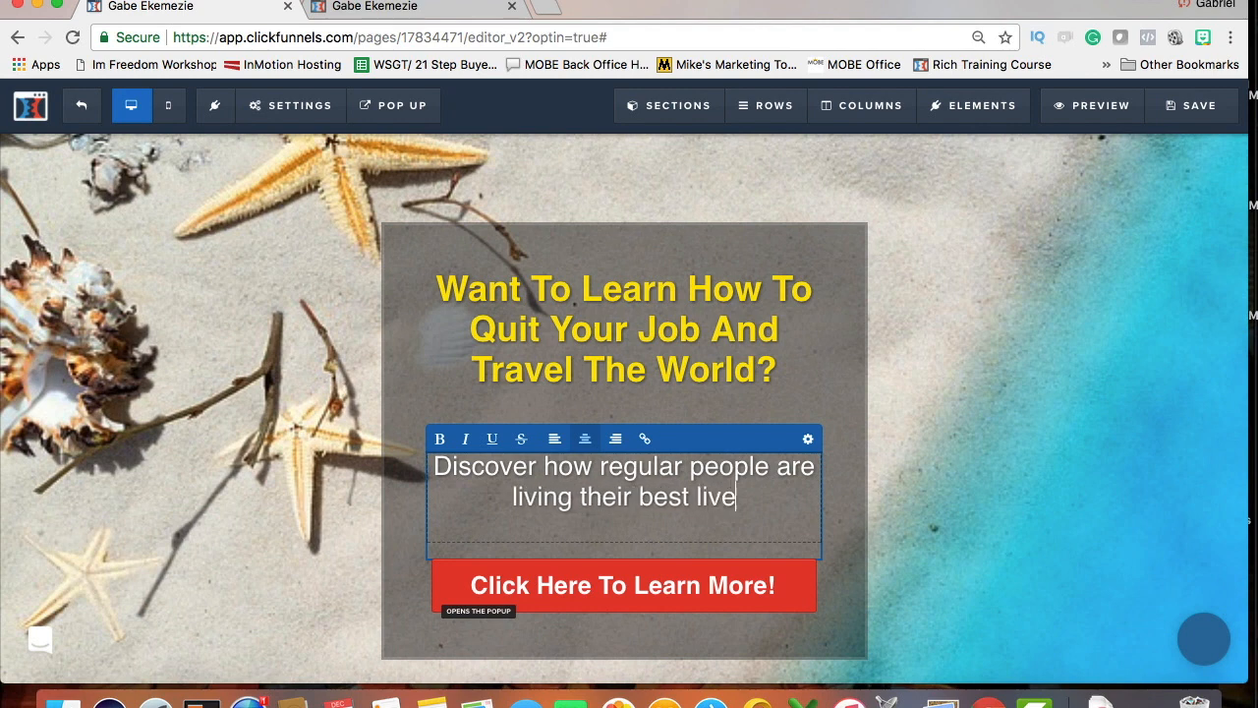
click(391, 397)
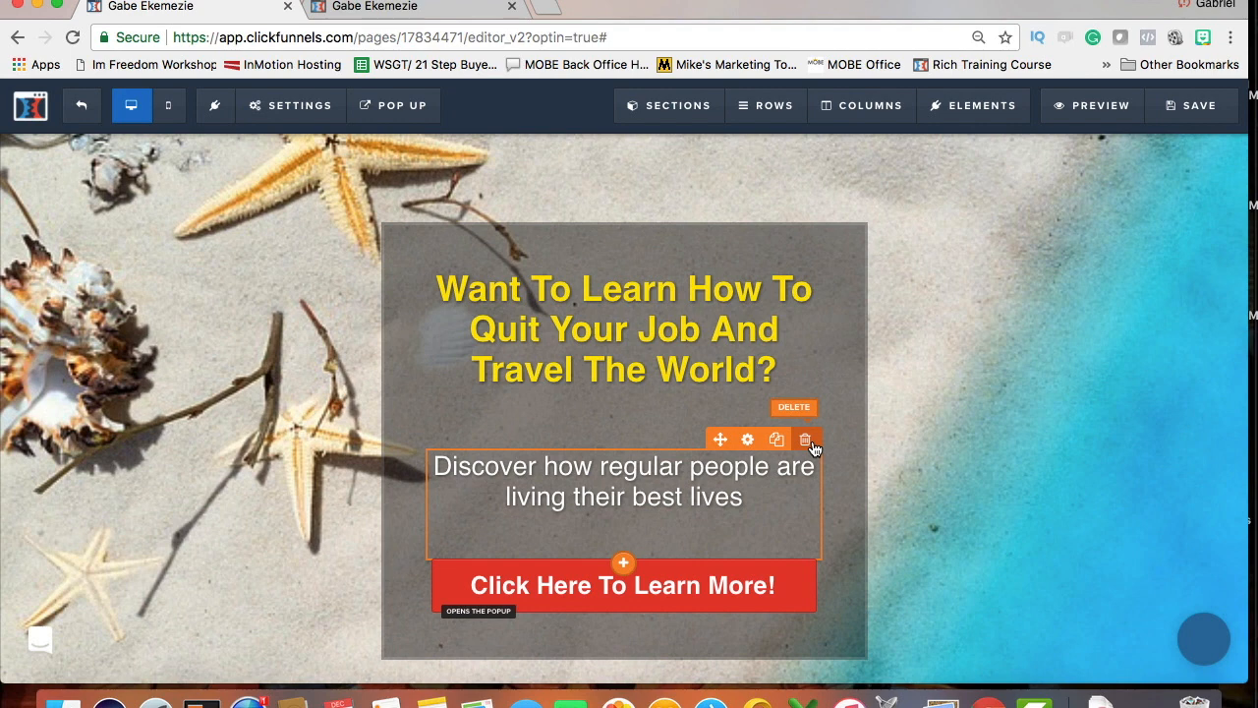
Open the sub-headline's settings and reduce its top margin to 20
click(627, 499)
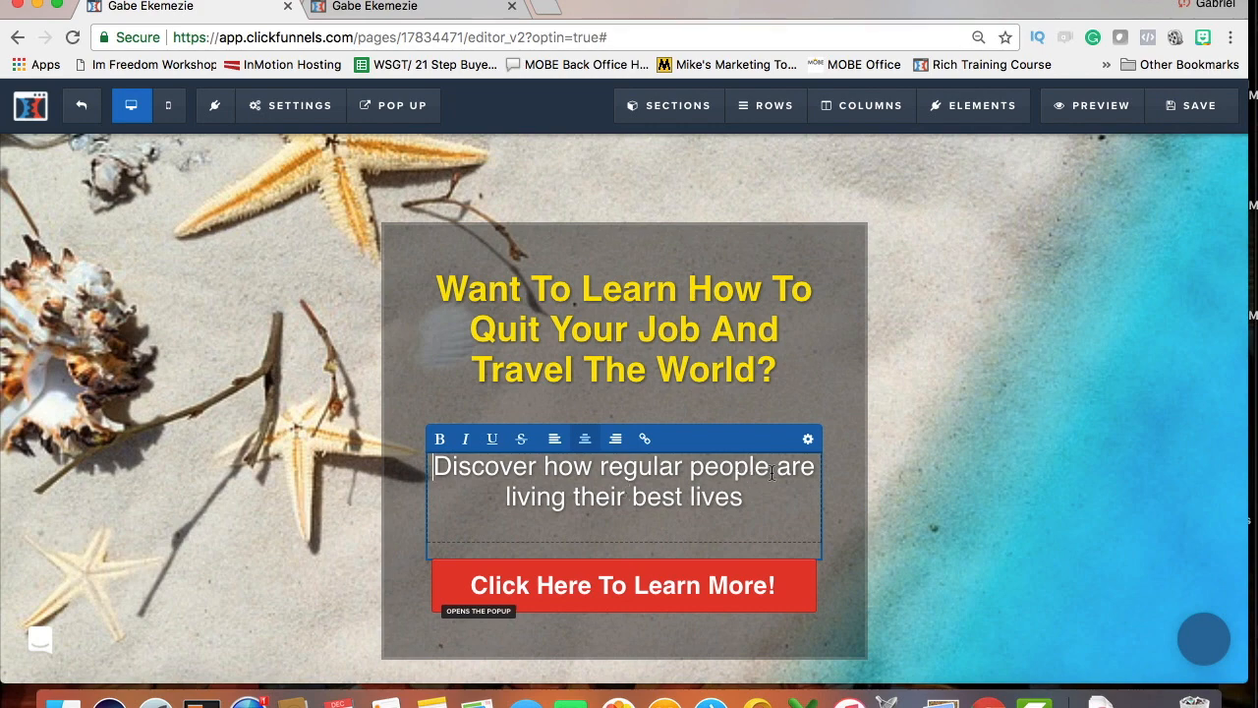
click(808, 441)
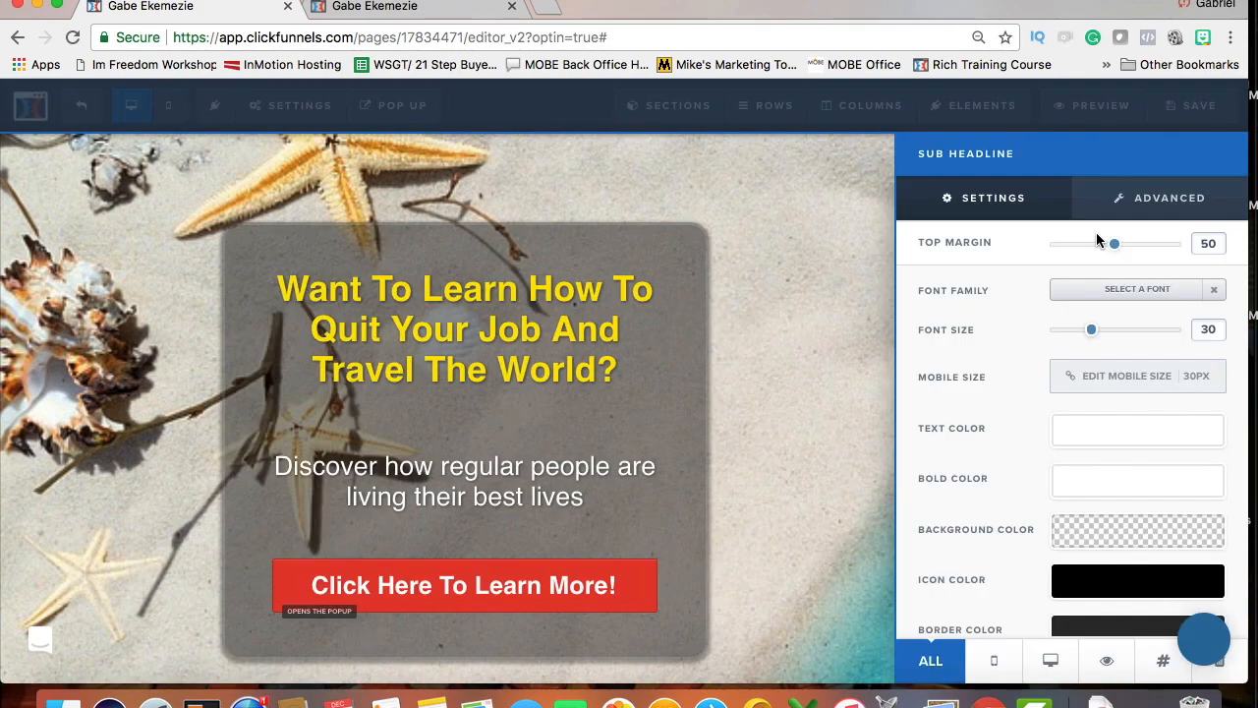
drag(1118, 247, 1075, 248)
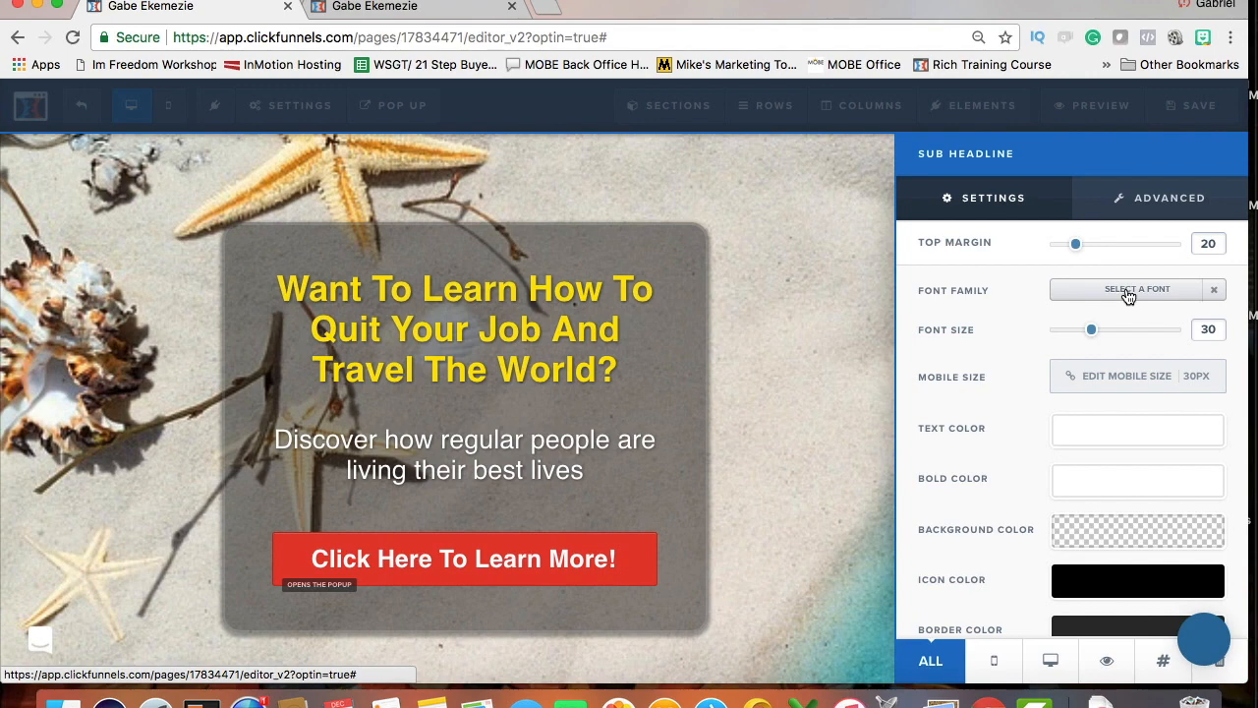
Set the sub-headline's font to Roboto at size 24 and close its settings
click(1128, 293)
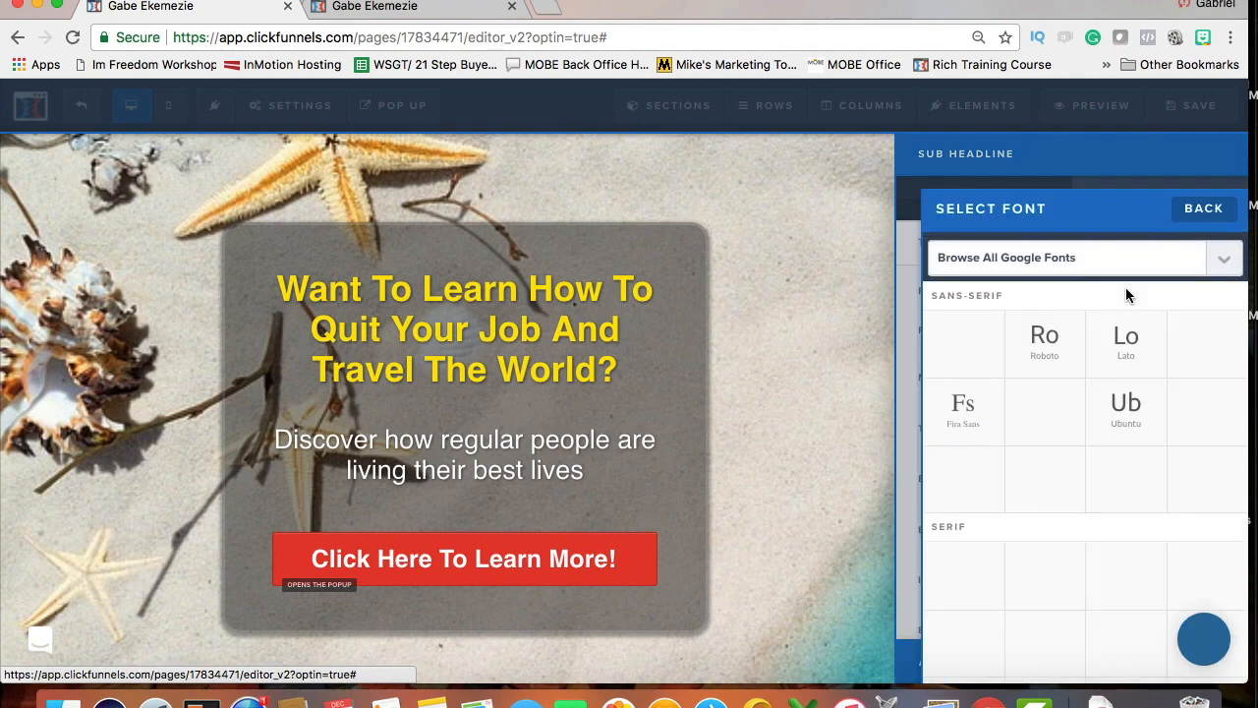
click(1043, 346)
mouse_move(1092, 336)
mouse_down()
mouse_move(1109, 332)
mouse_move(1081, 340)
mouse_up()
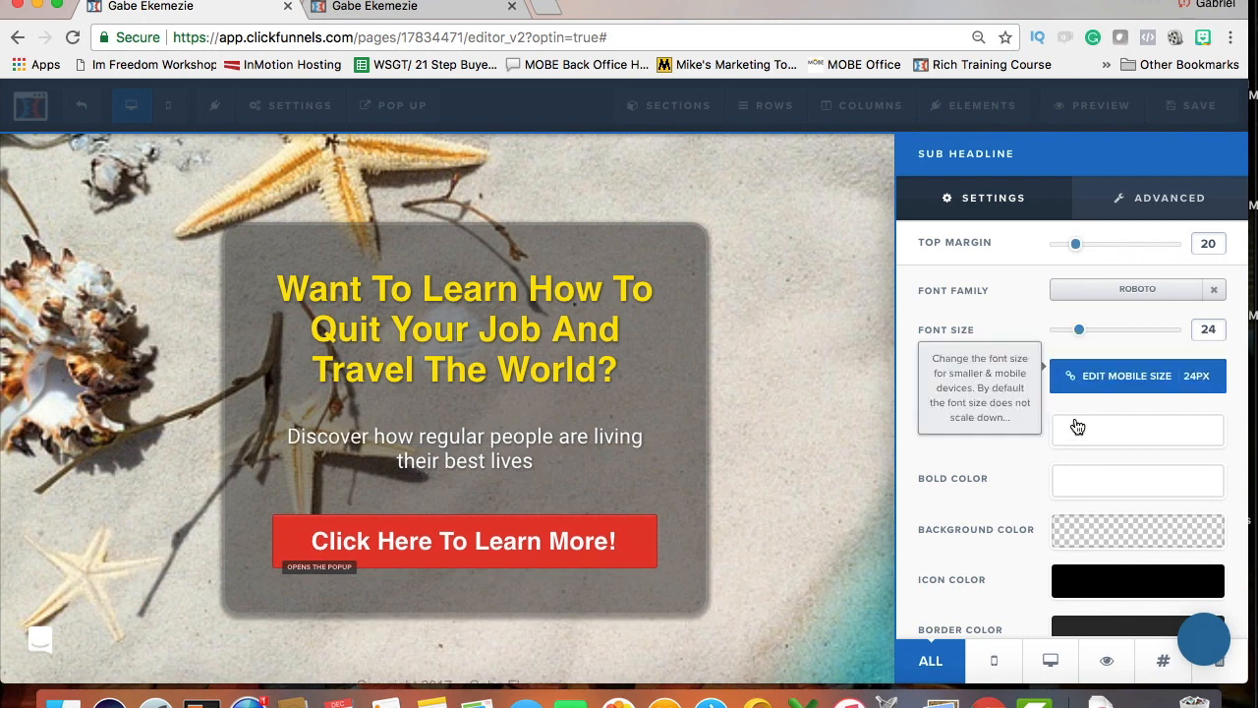
scroll(1077, 451, down, 3)
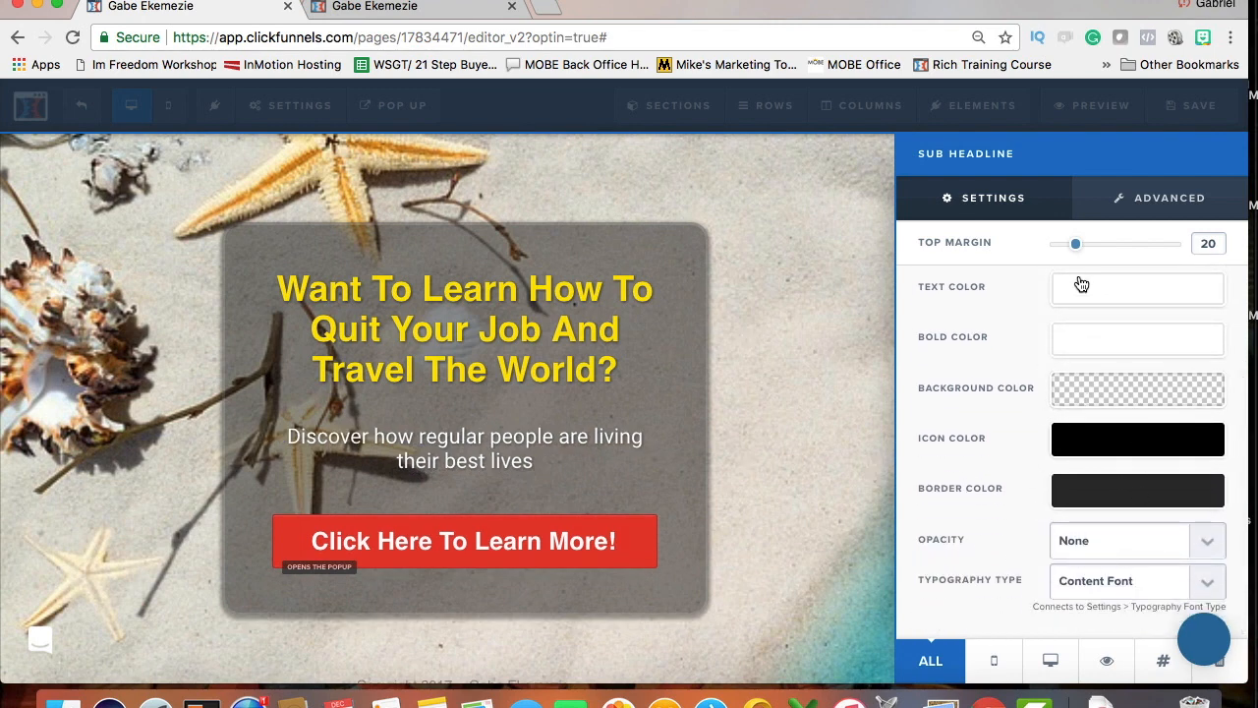
scroll(1124, 443, up, 3)
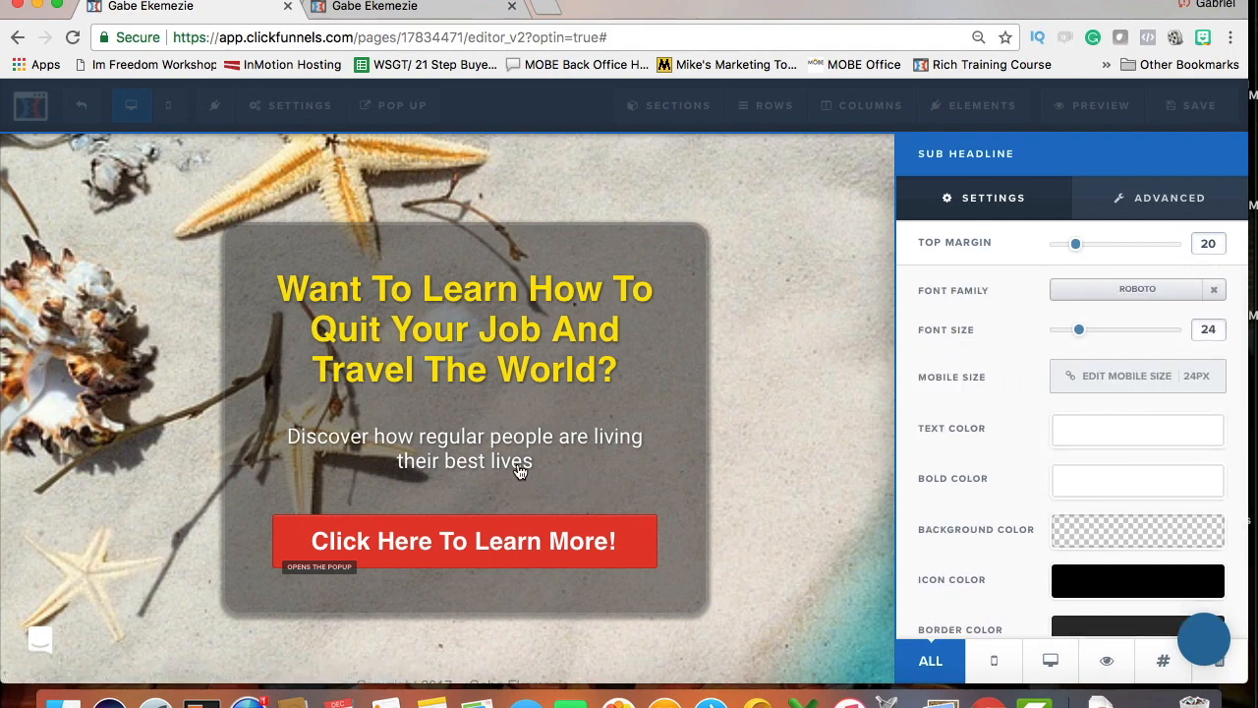
click(637, 461)
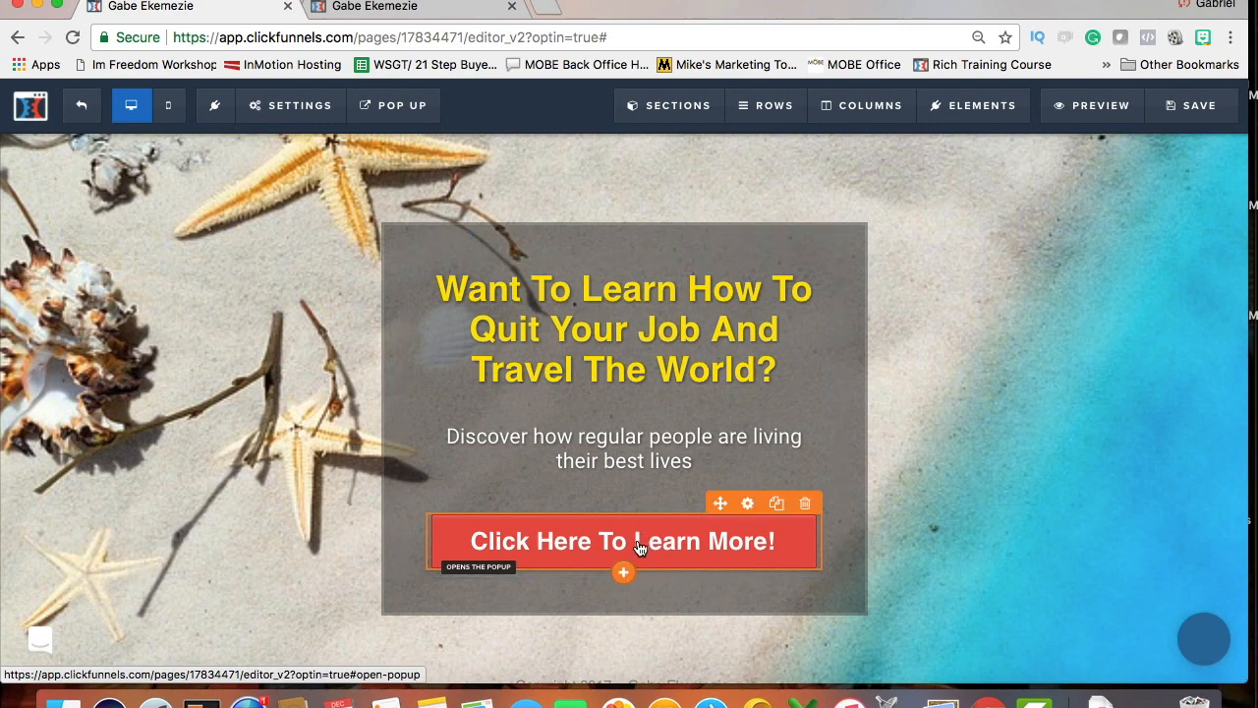
Set the red pop-up button's top margin to 10 and its font size to 24
click(725, 548)
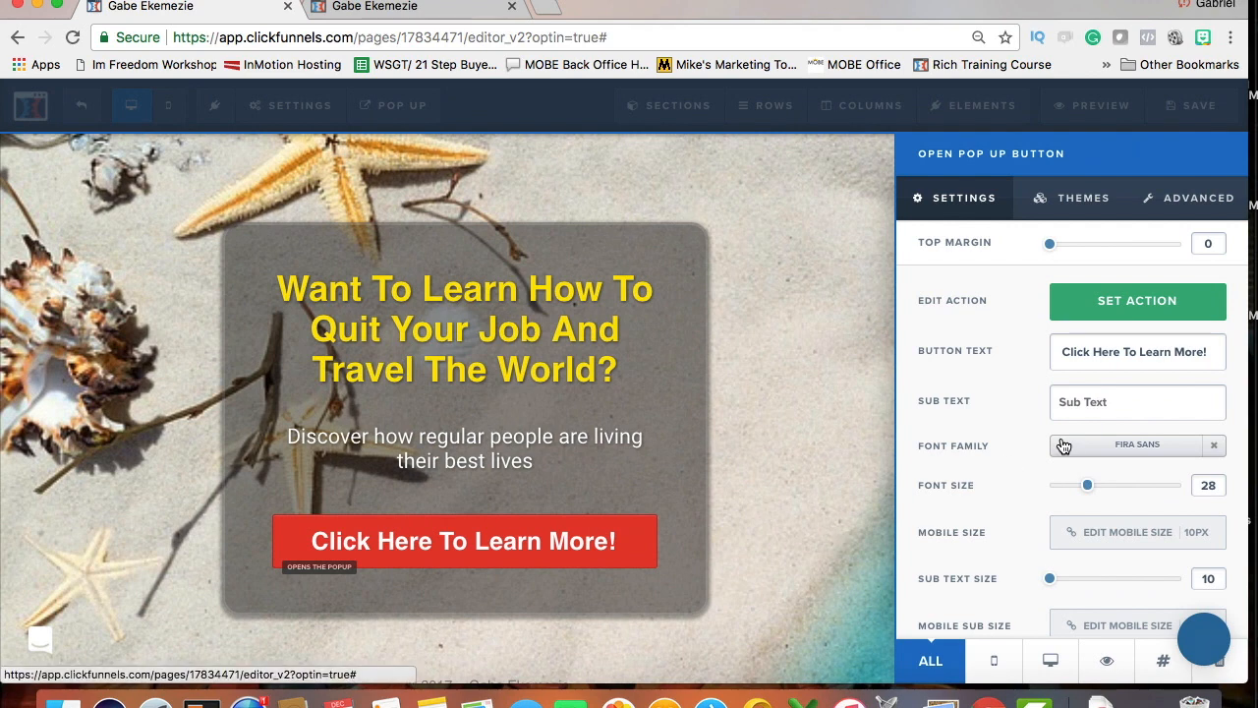
scroll(1063, 446, down, 3)
scroll(1062, 443, up, 3)
mouse_move(1063, 248)
mouse_down()
mouse_move(1098, 245)
mouse_move(1033, 249)
mouse_move(1101, 247)
mouse_move(1067, 255)
mouse_up()
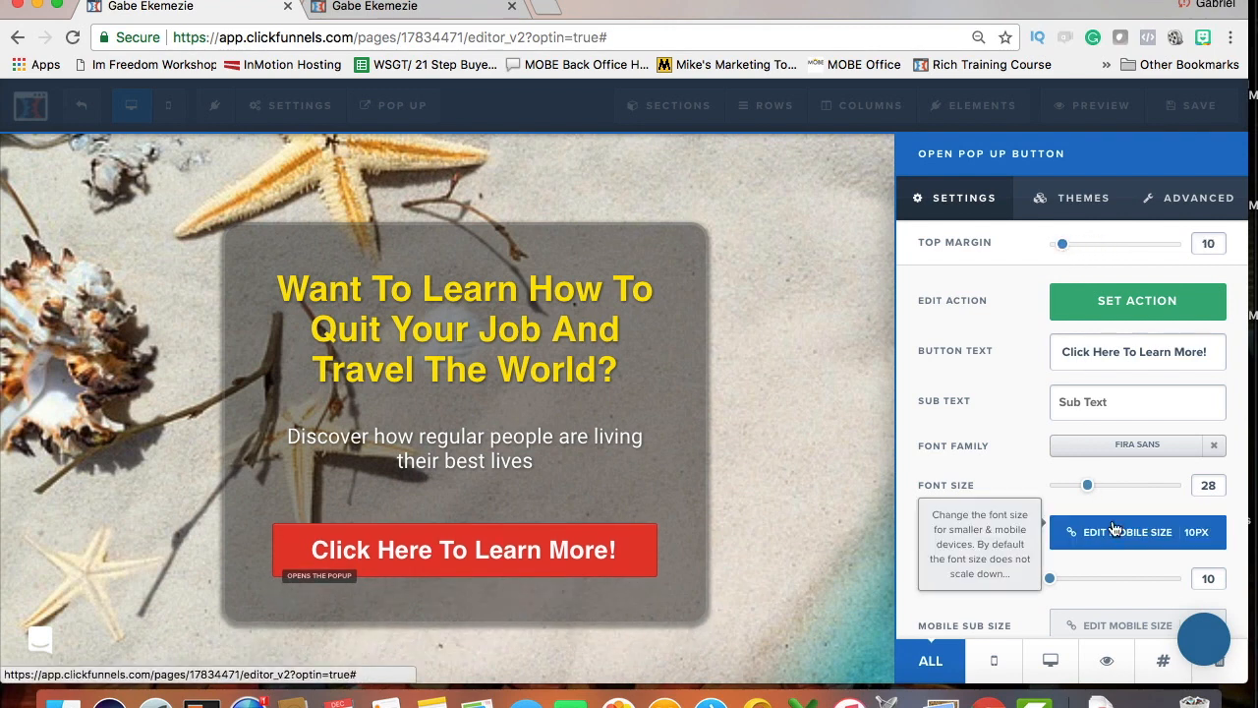
mouse_move(1088, 487)
mouse_down()
mouse_move(1101, 489)
mouse_move(1069, 494)
mouse_move(1079, 488)
mouse_up()
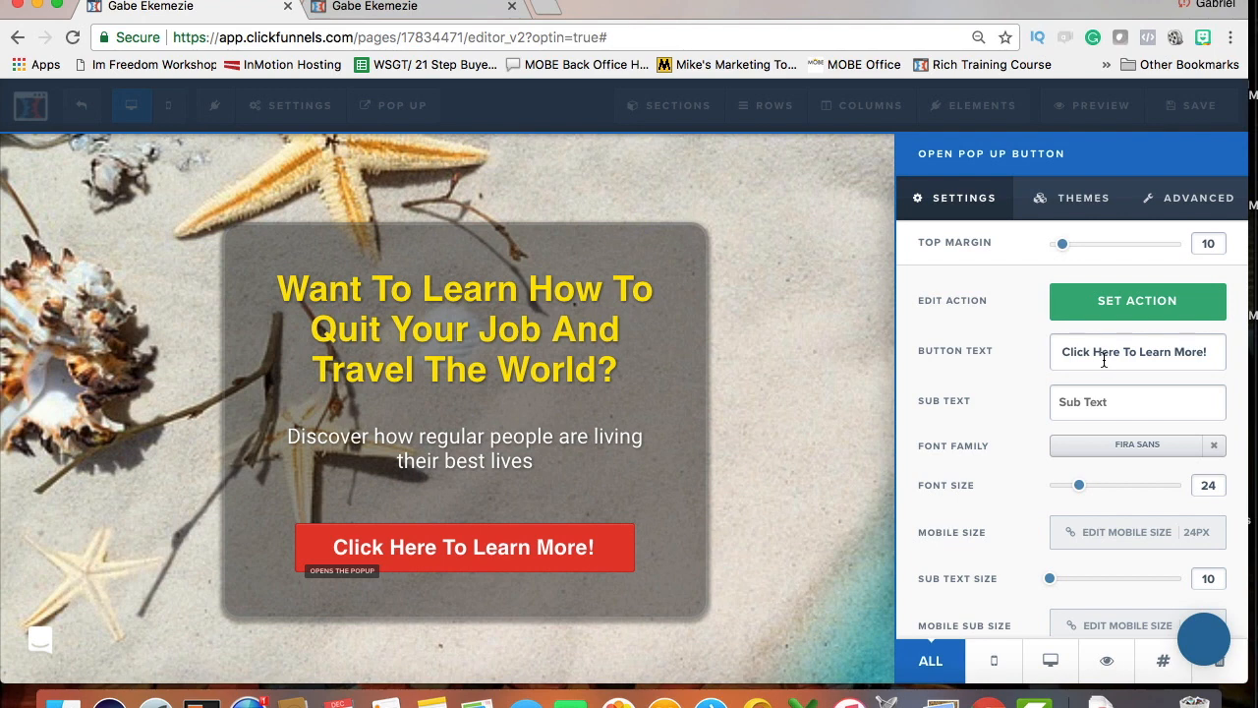
Change the pop-up button's text to "Show Me How!"
triple_click(1103, 356)
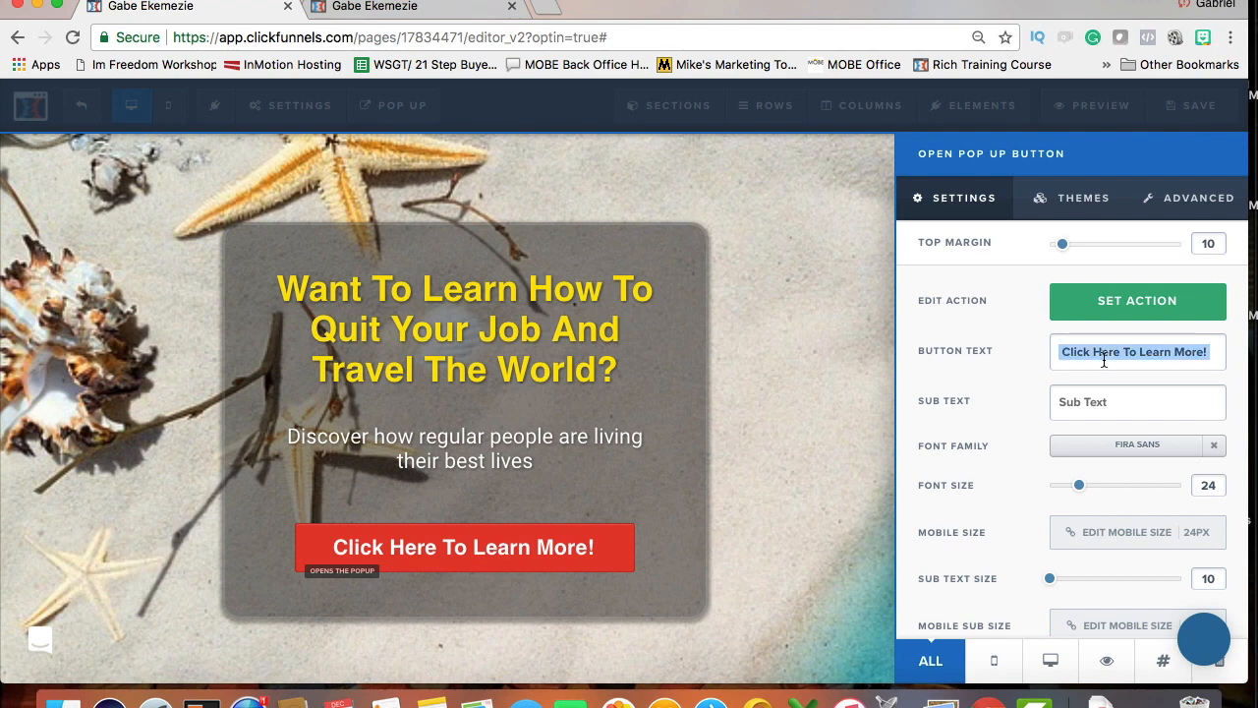
text(Show Me H)
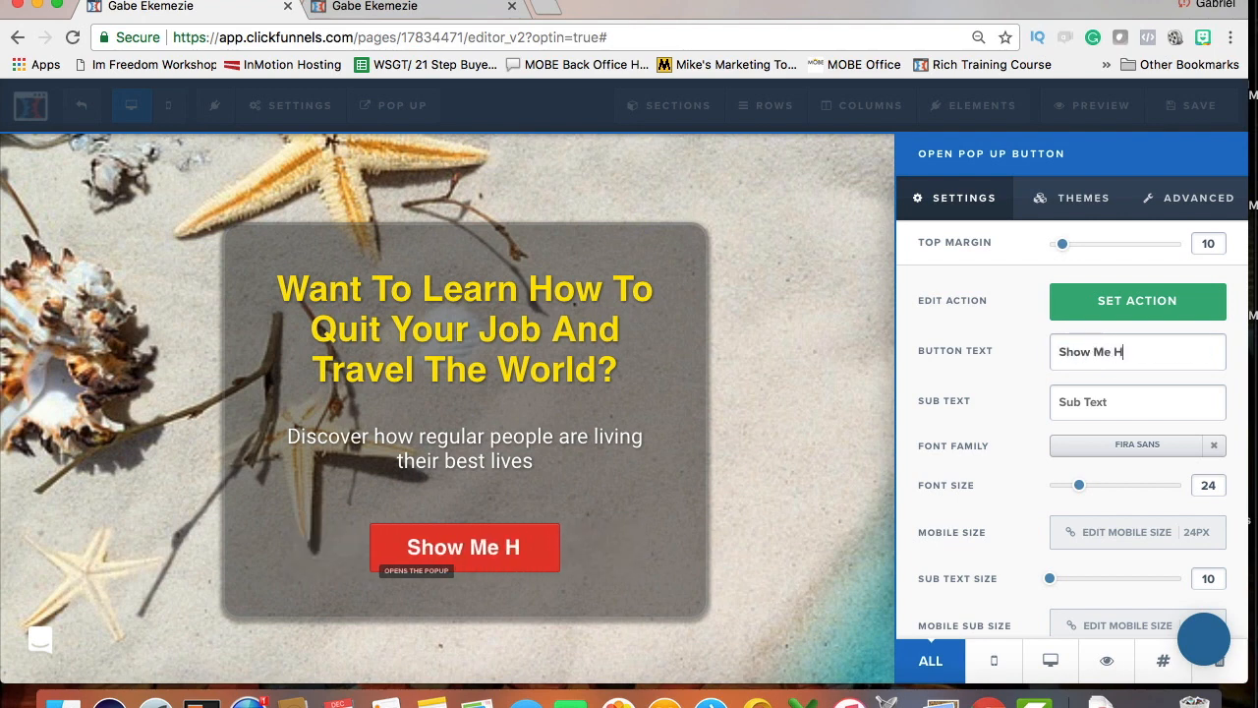
text(oe)
key(BackSpace)
text(w!)
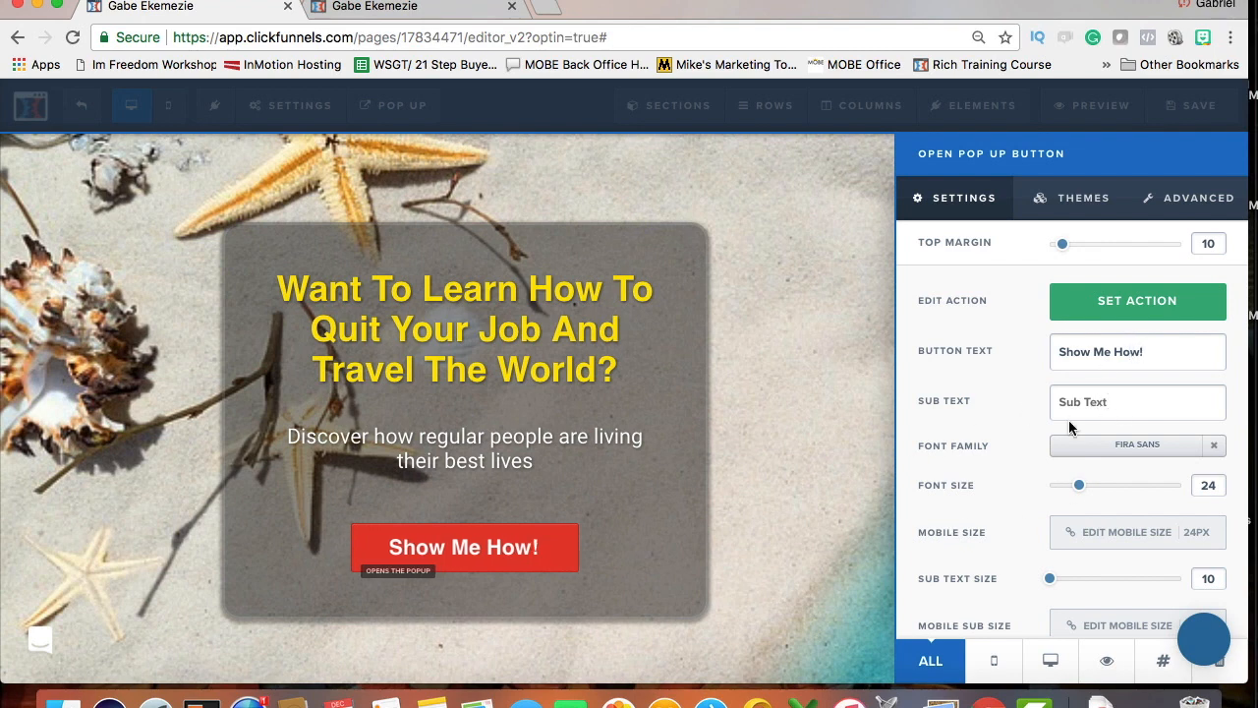
Change the pop-up button's background colour to the blue #366ccc and close its settings
scroll(1068, 420, down, 3)
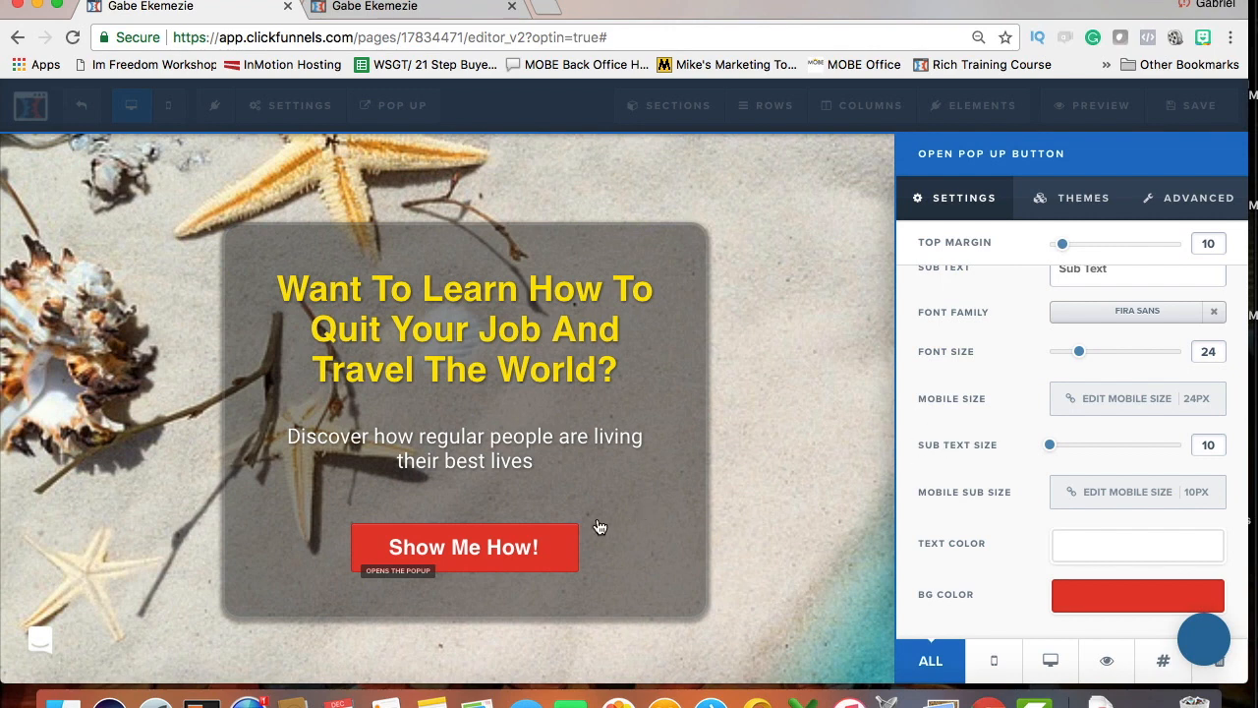
scroll(971, 489, up, 3)
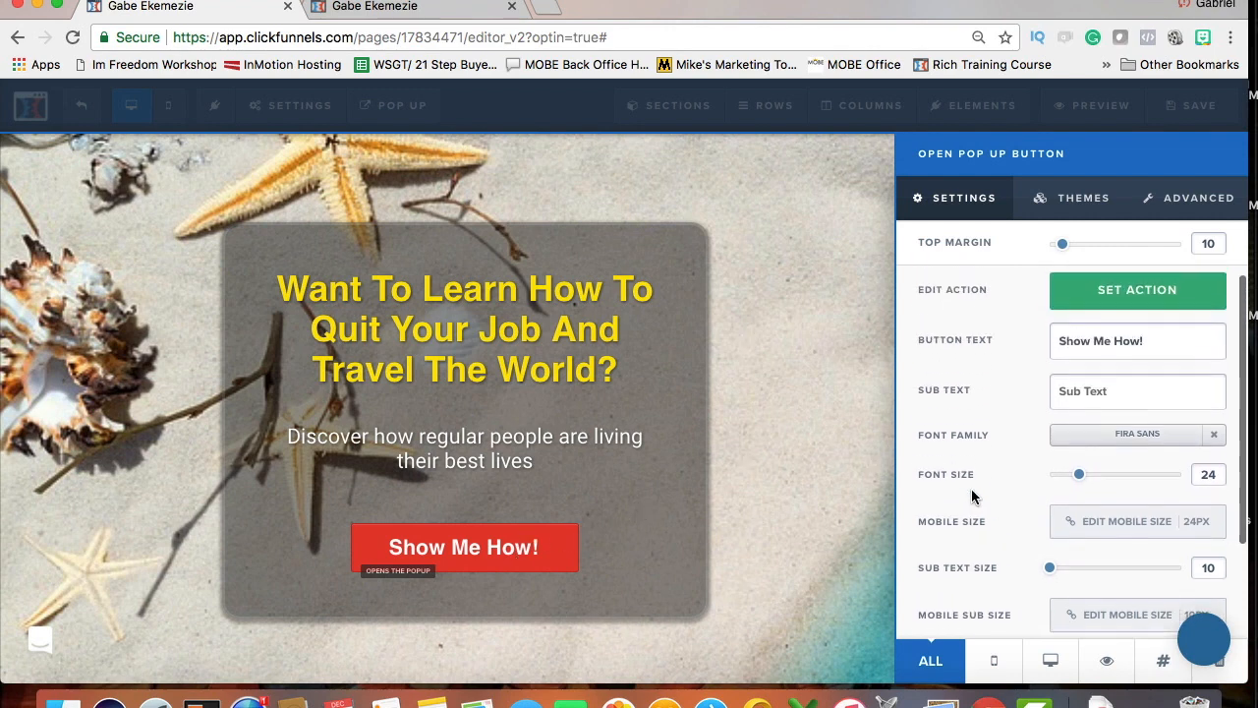
scroll(971, 489, down, 2)
scroll(971, 489, down, 1)
scroll(971, 488, up, 3)
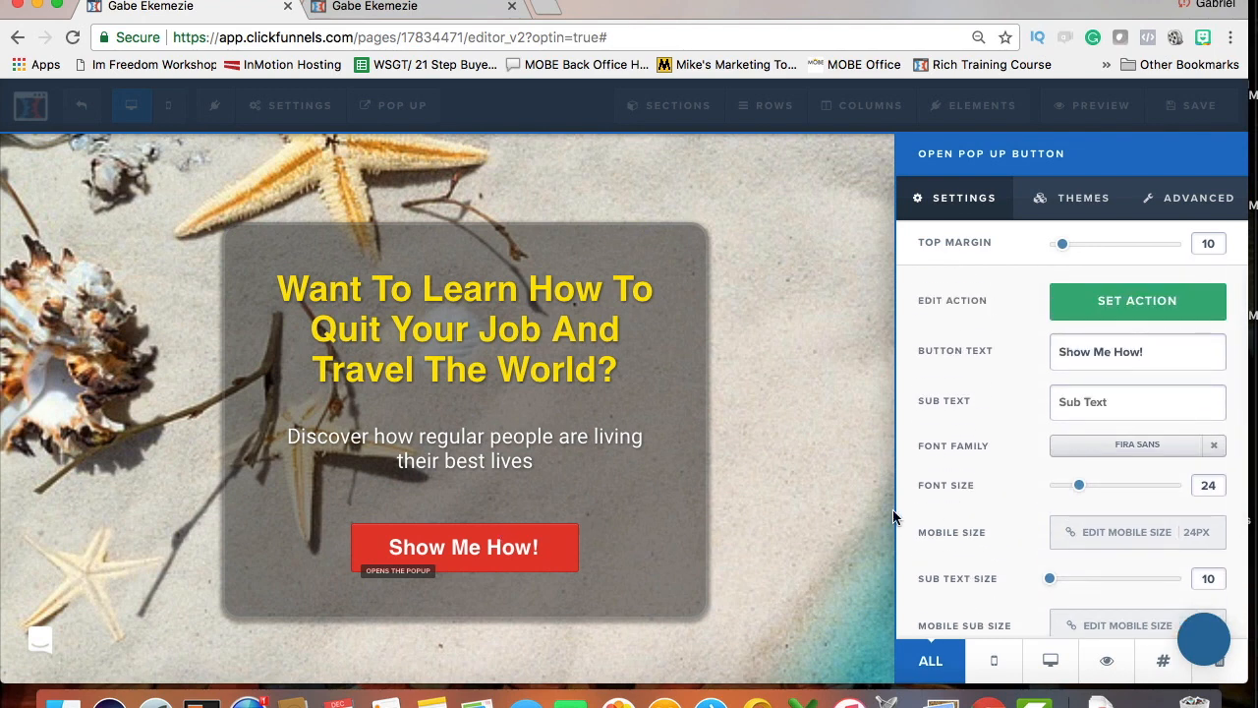
scroll(1017, 501, down, 3)
click(1112, 610)
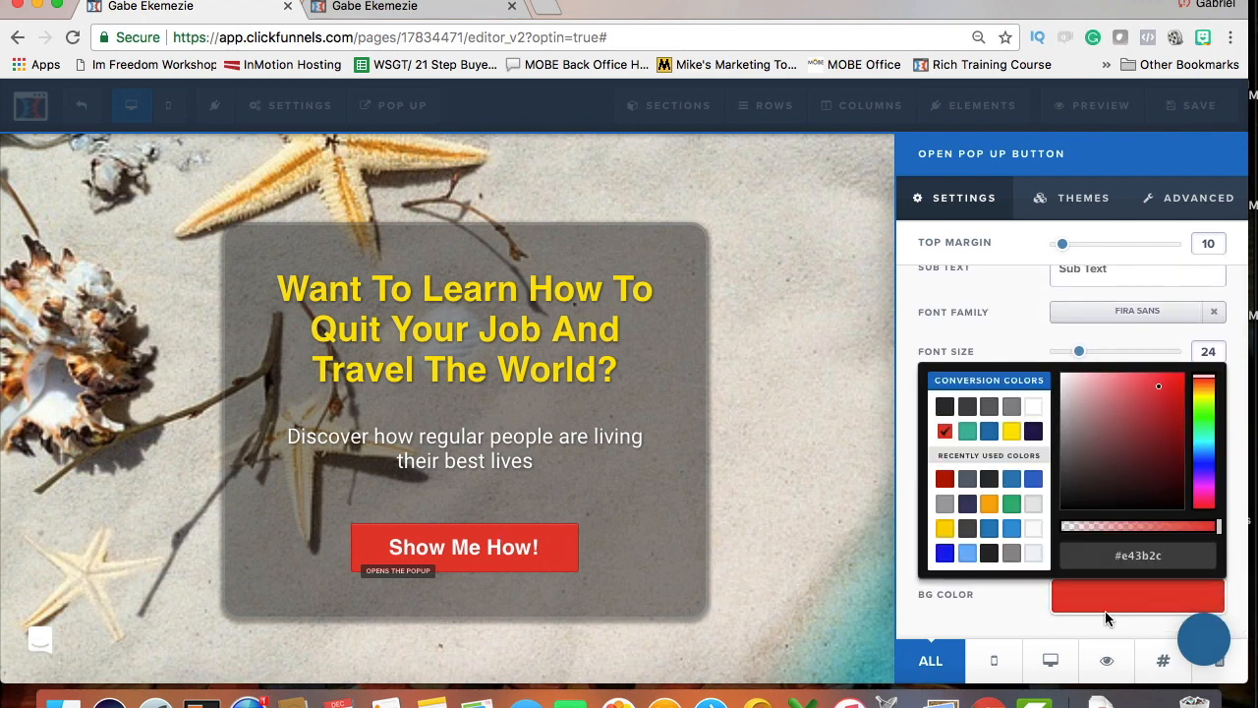
click(1033, 481)
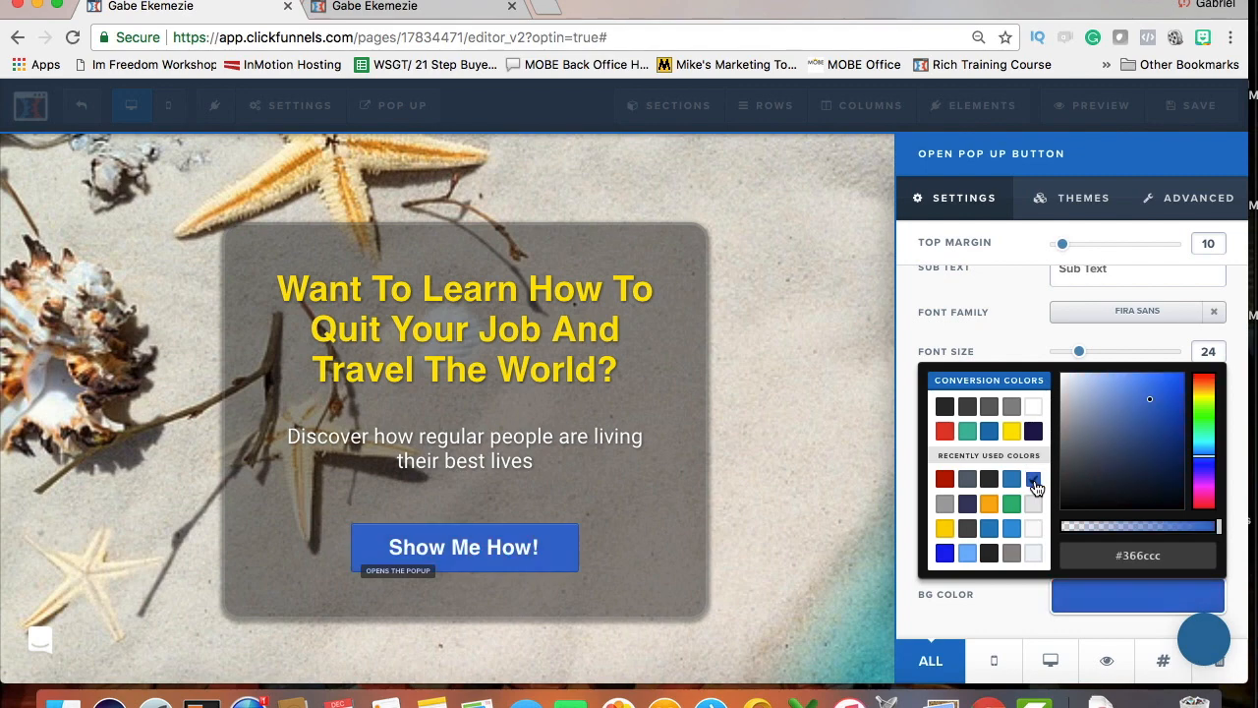
click(781, 490)
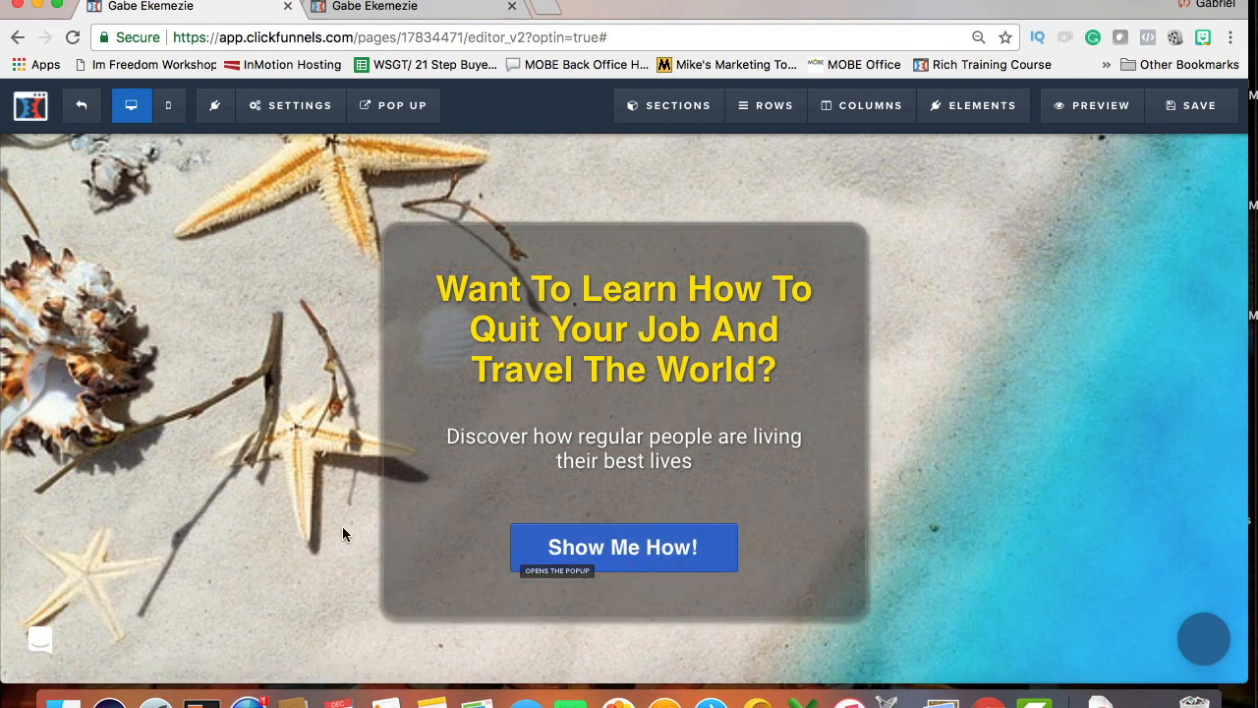
Reopen the "Show Me How!" button's settings and view its assigned action
click(633, 547)
click(635, 542)
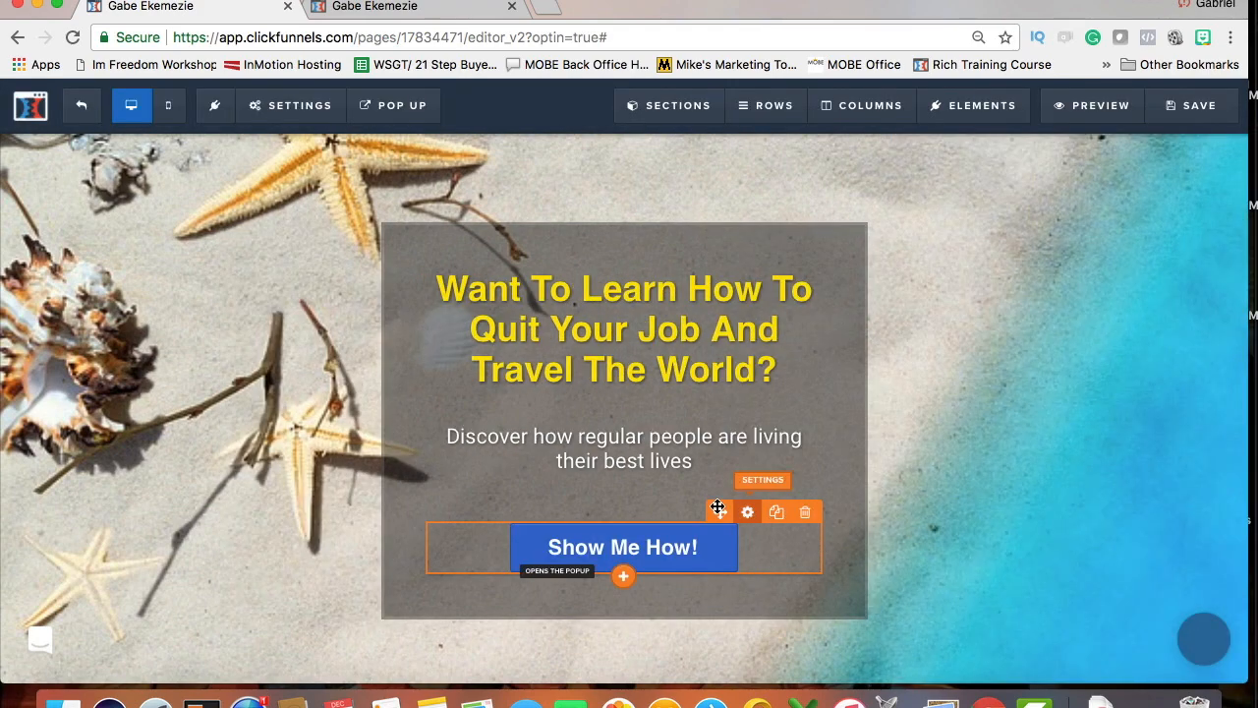
click(625, 546)
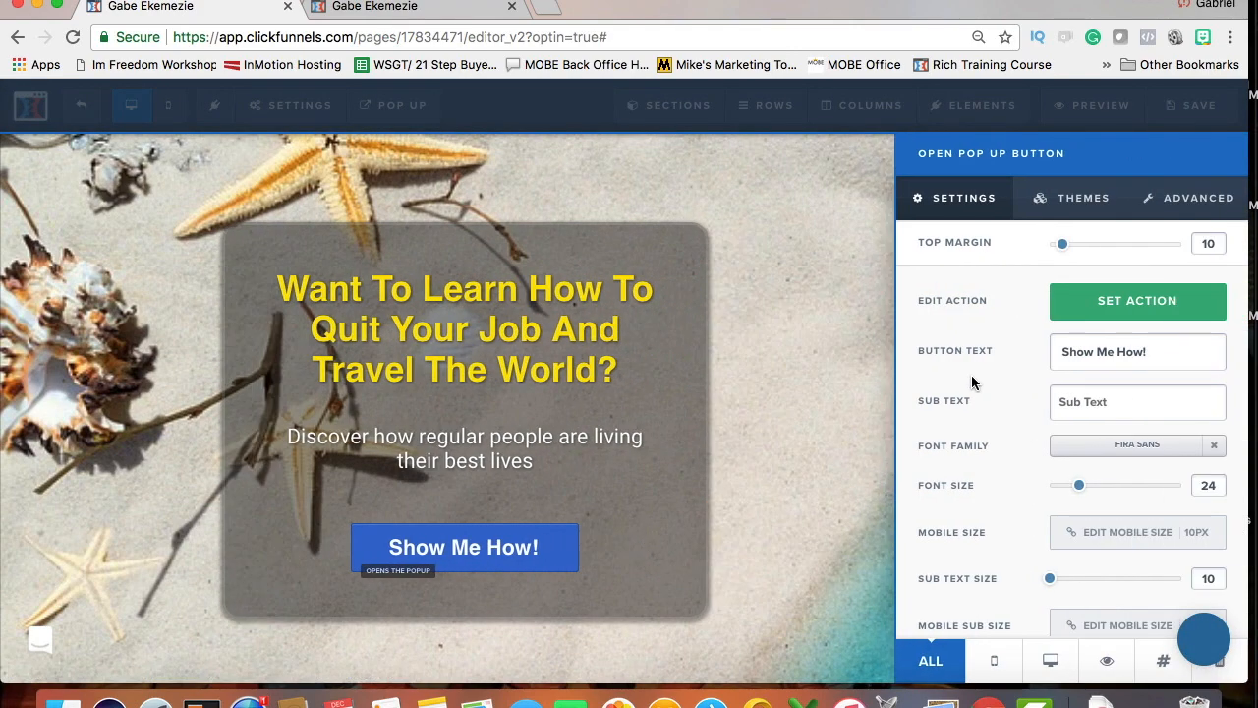
click(1117, 304)
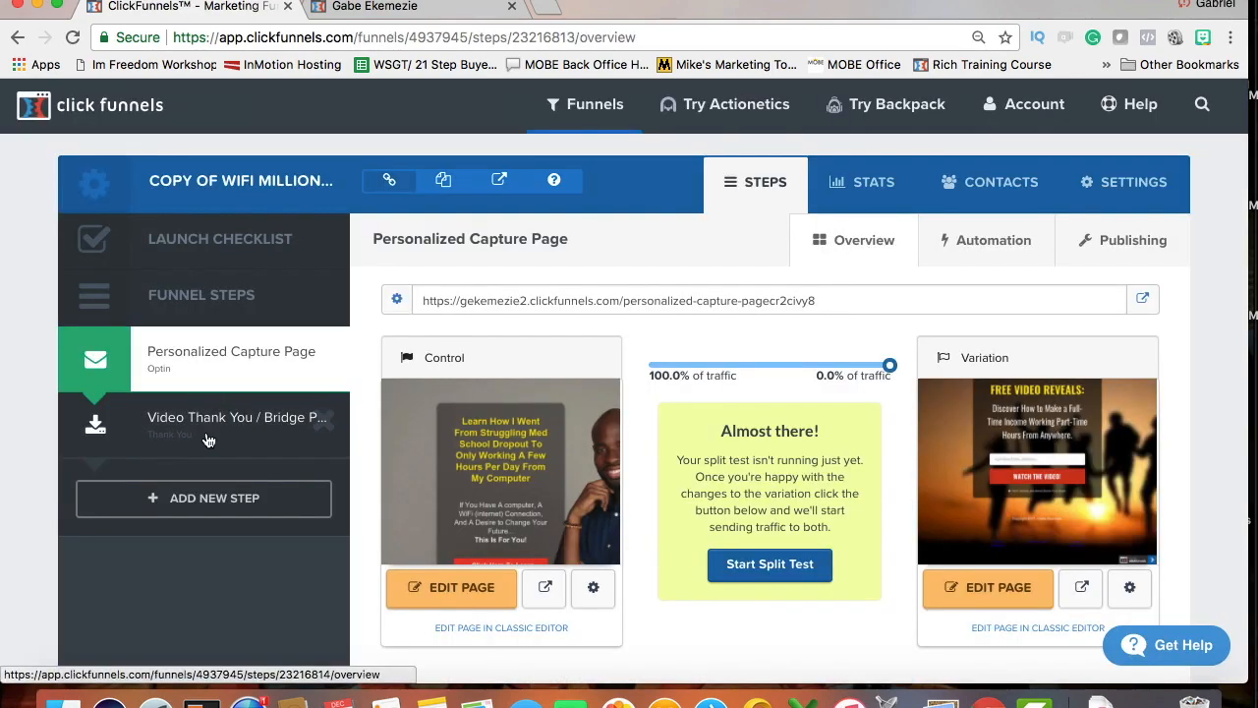
Open the funnel's Video Thank You / Bridge Page in the editor and look over its headline, video and button
click(208, 438)
click(455, 595)
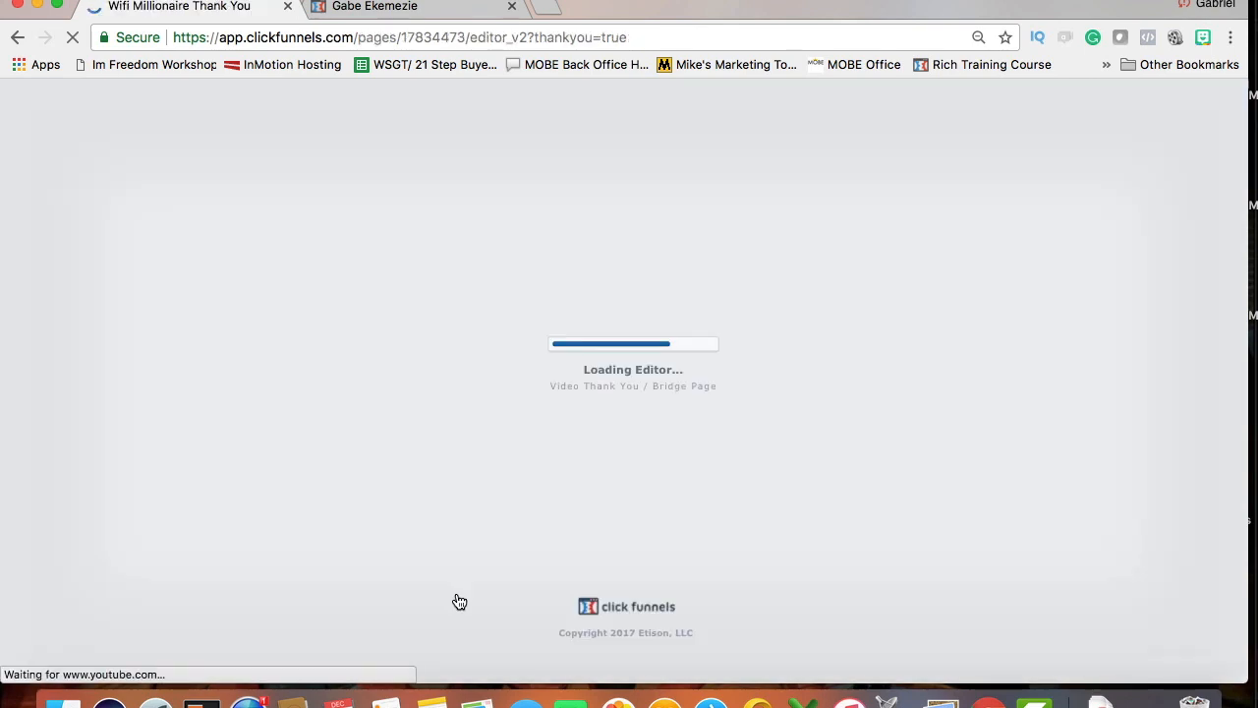
scroll(580, 386, down, 5)
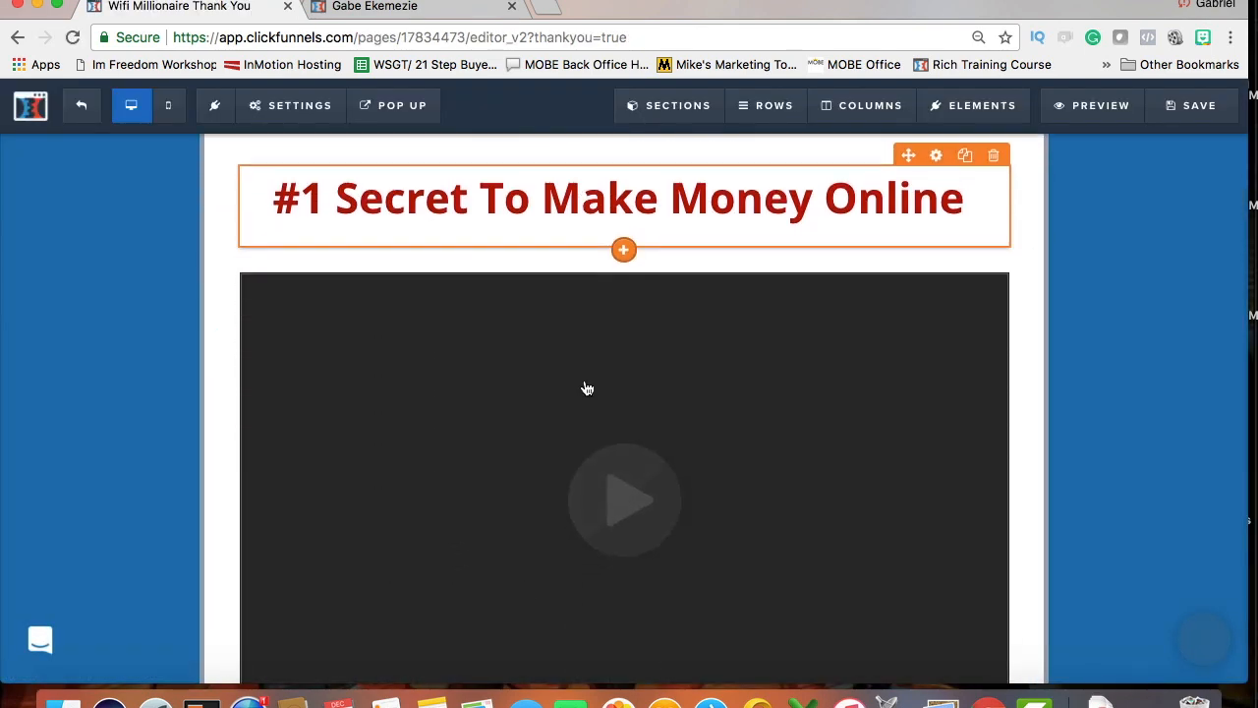
scroll(579, 386, up, 2)
scroll(580, 386, down, 3)
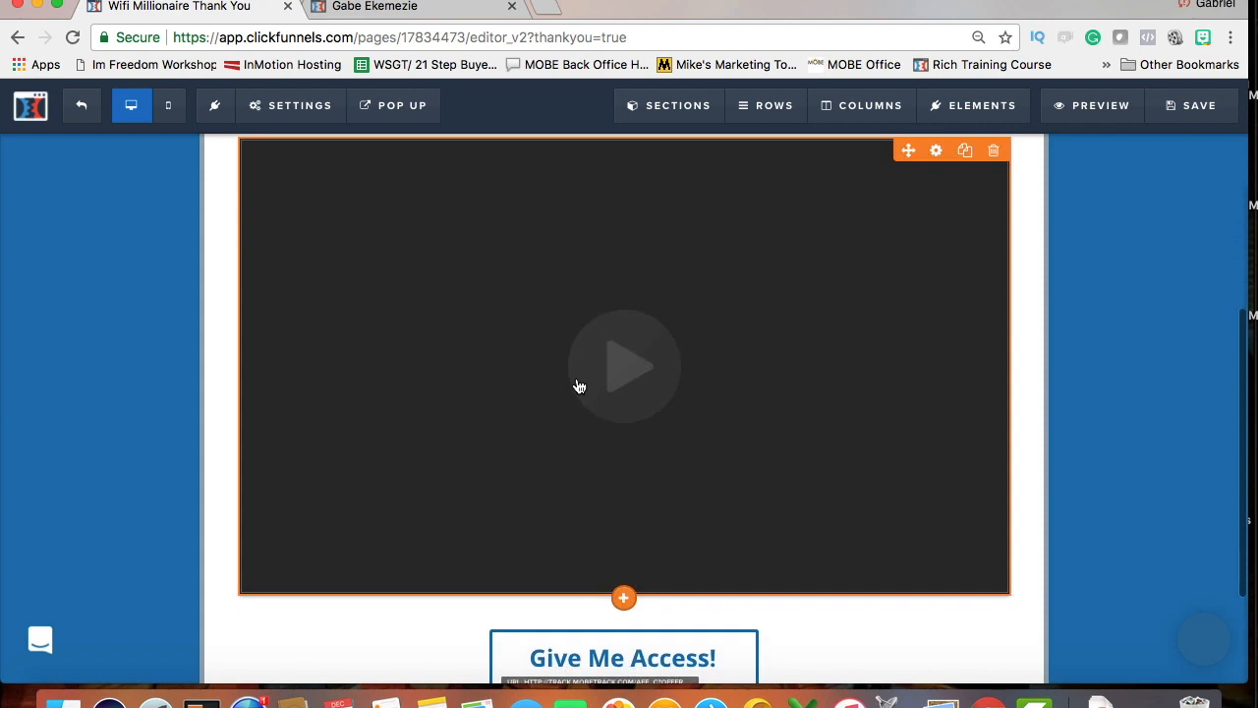
scroll(580, 386, up, 3)
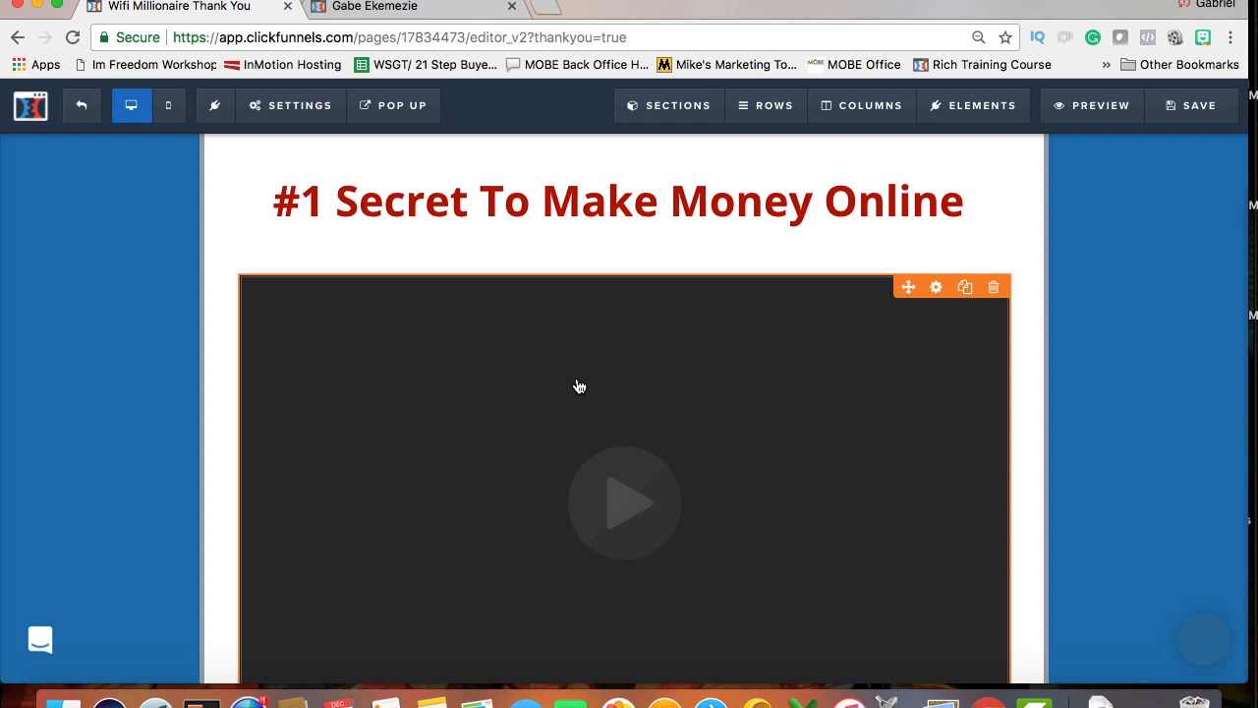
scroll(580, 386, down, 5)
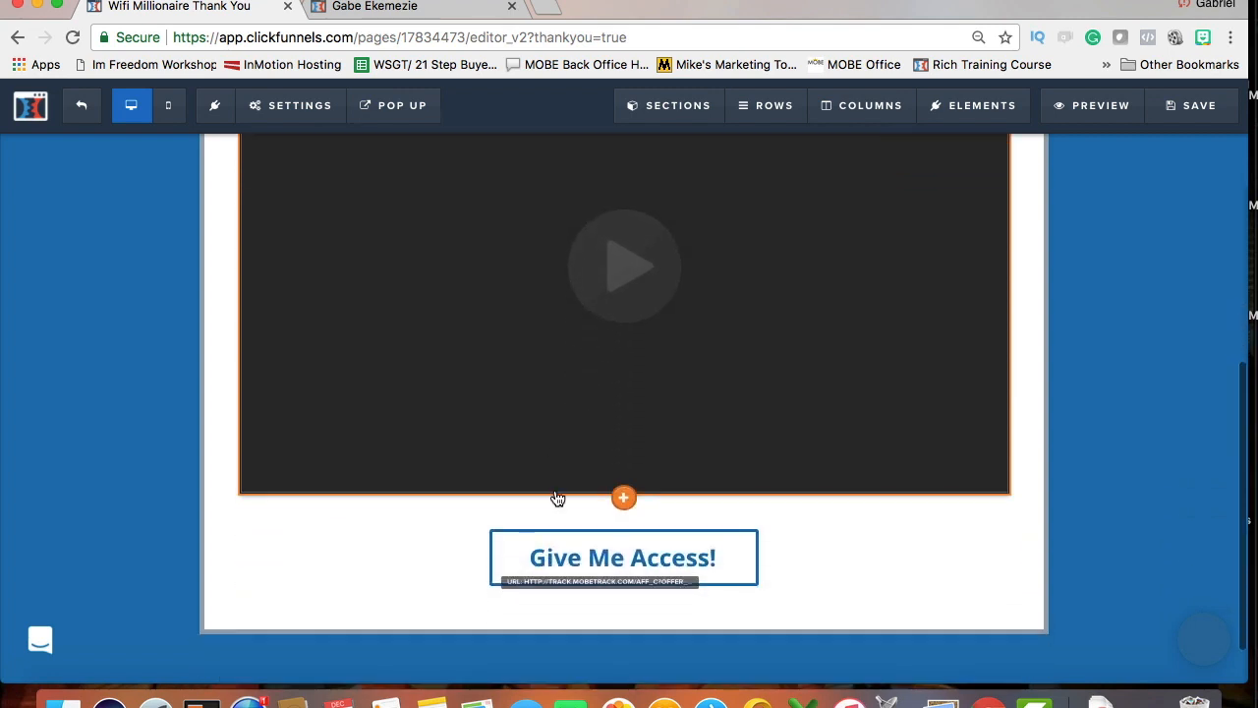
scroll(629, 359, up, 3)
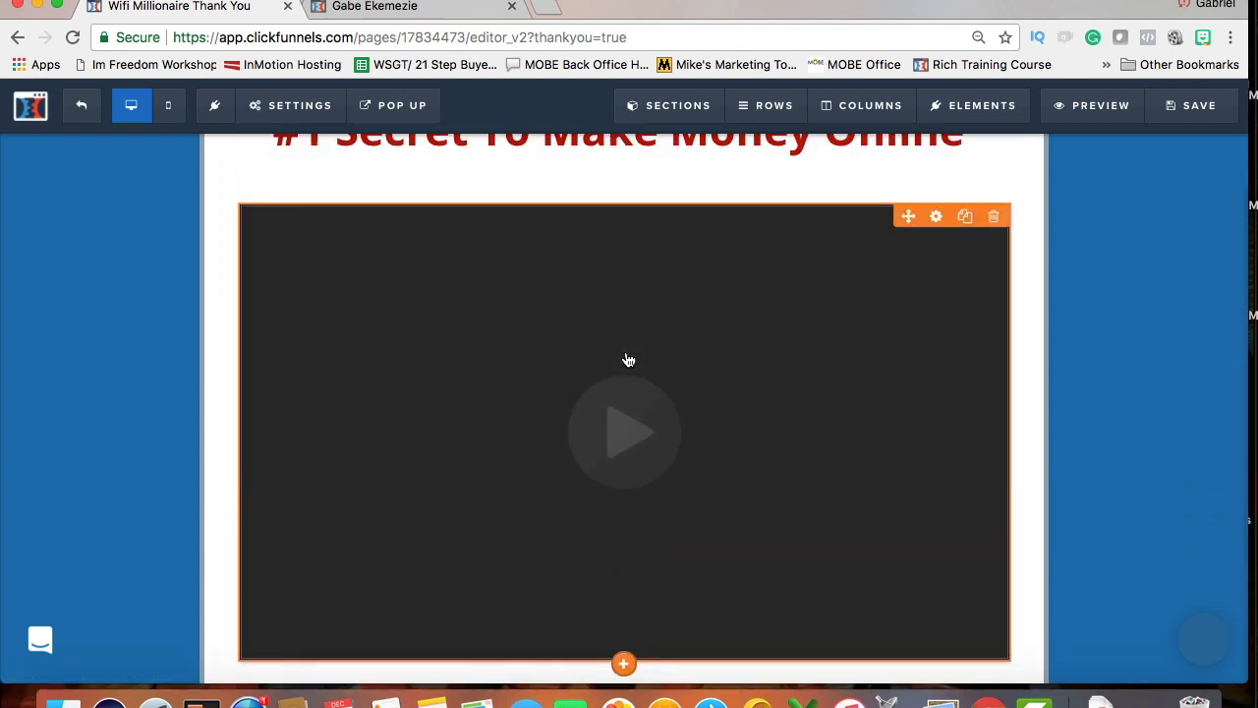
Check the video's YouTube URL and playback settings, and the red headline's colour and typography settings
click(569, 384)
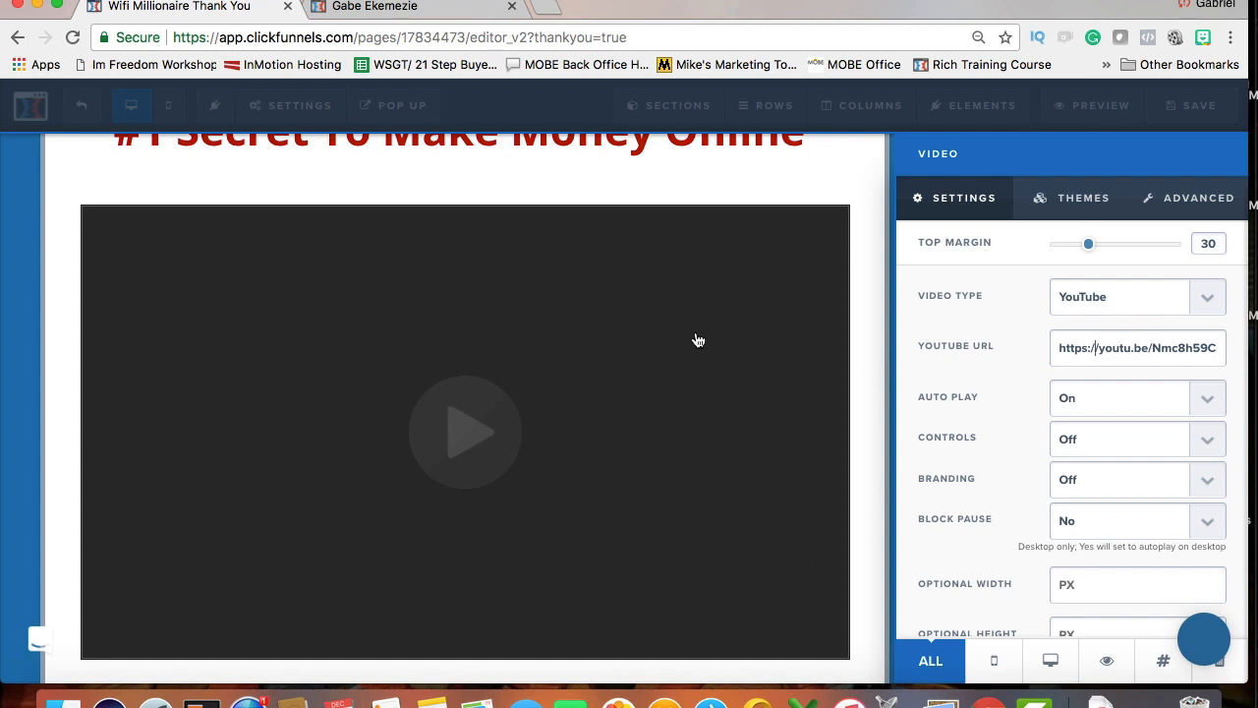
click(866, 394)
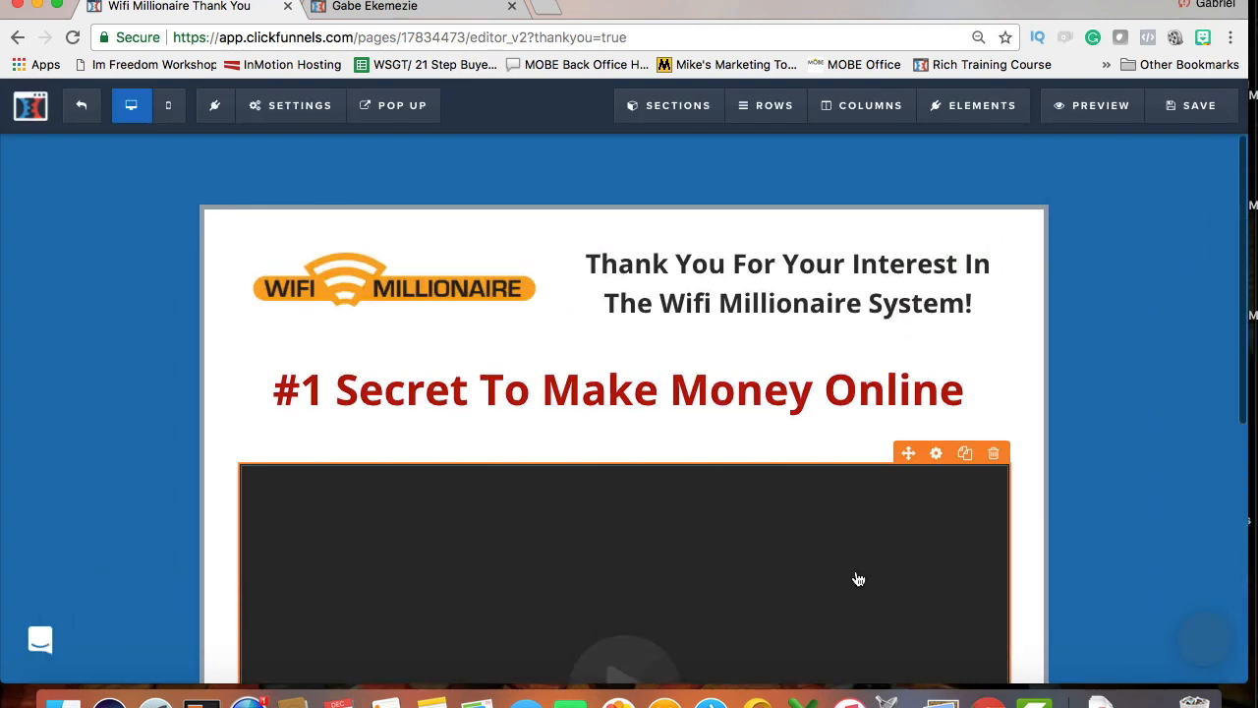
click(845, 385)
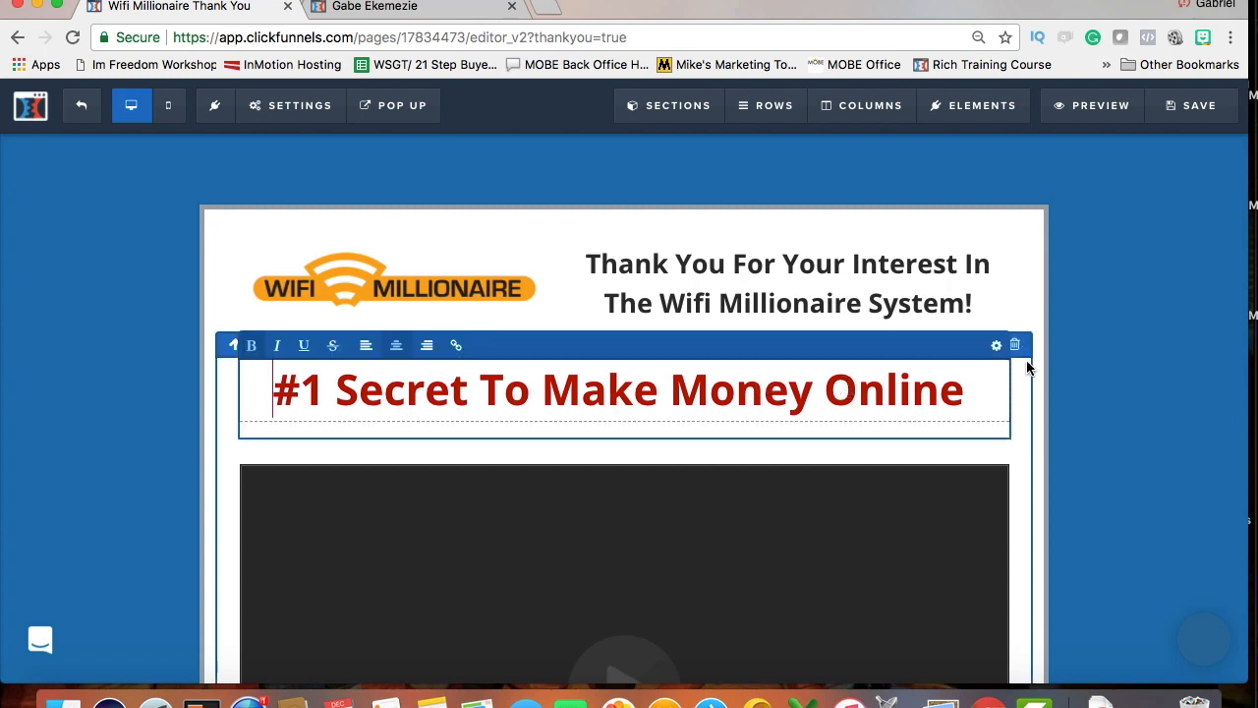
click(996, 346)
scroll(1067, 589, down, 2)
scroll(1067, 590, down, 3)
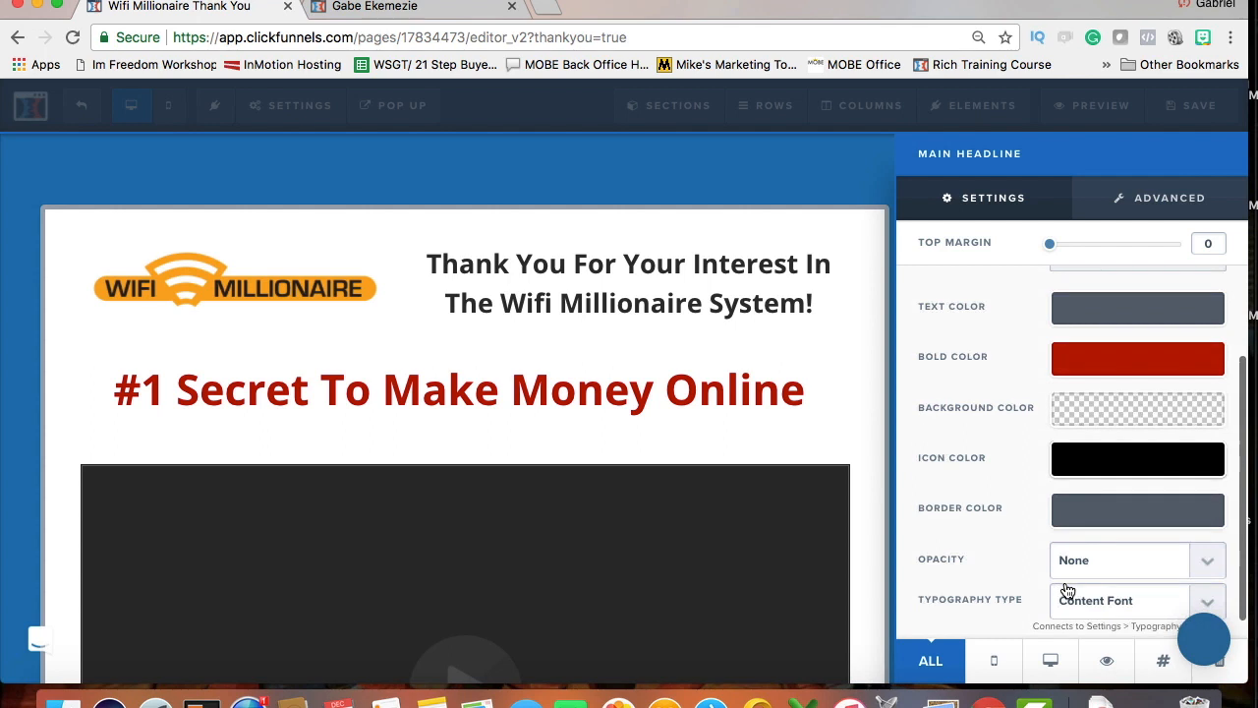
click(604, 410)
Overwrite the word "Make" in the red headline as a trial and restore it
double_click(641, 392)
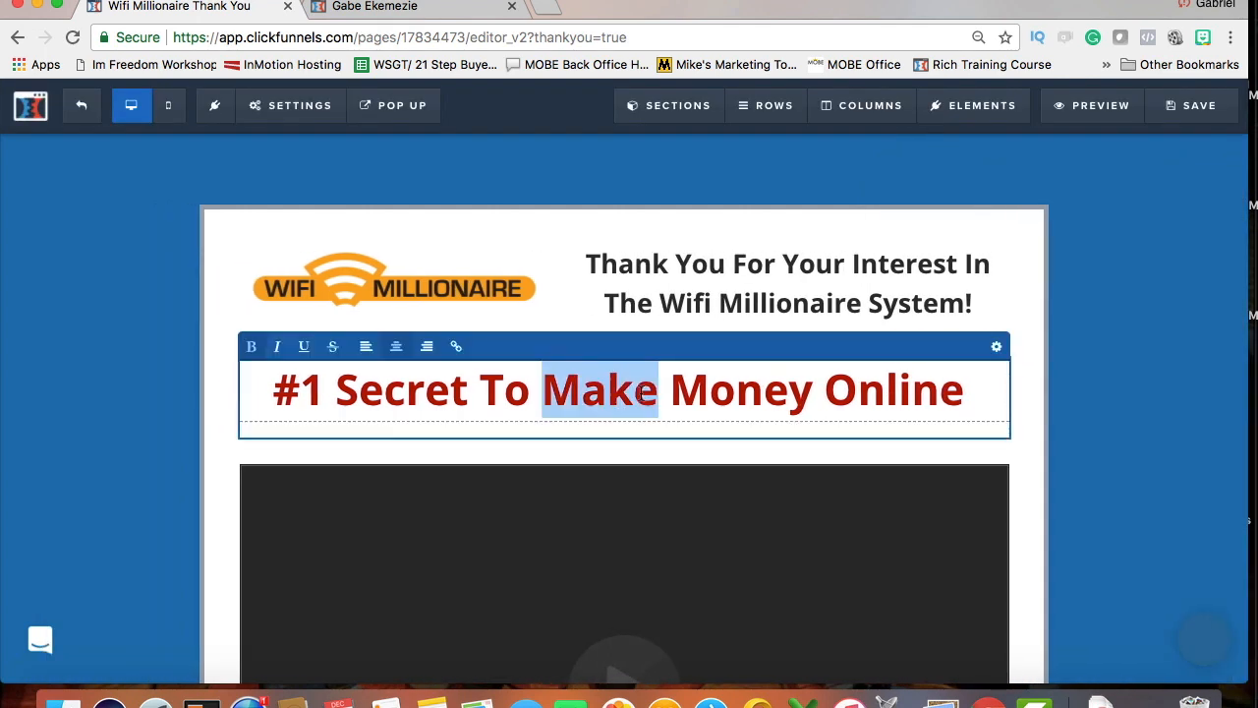
text(t)
key(BackSpace)
text(tlj)
key(BackSpace)
key(BackSpace)
key(BackSpace)
text(Make)
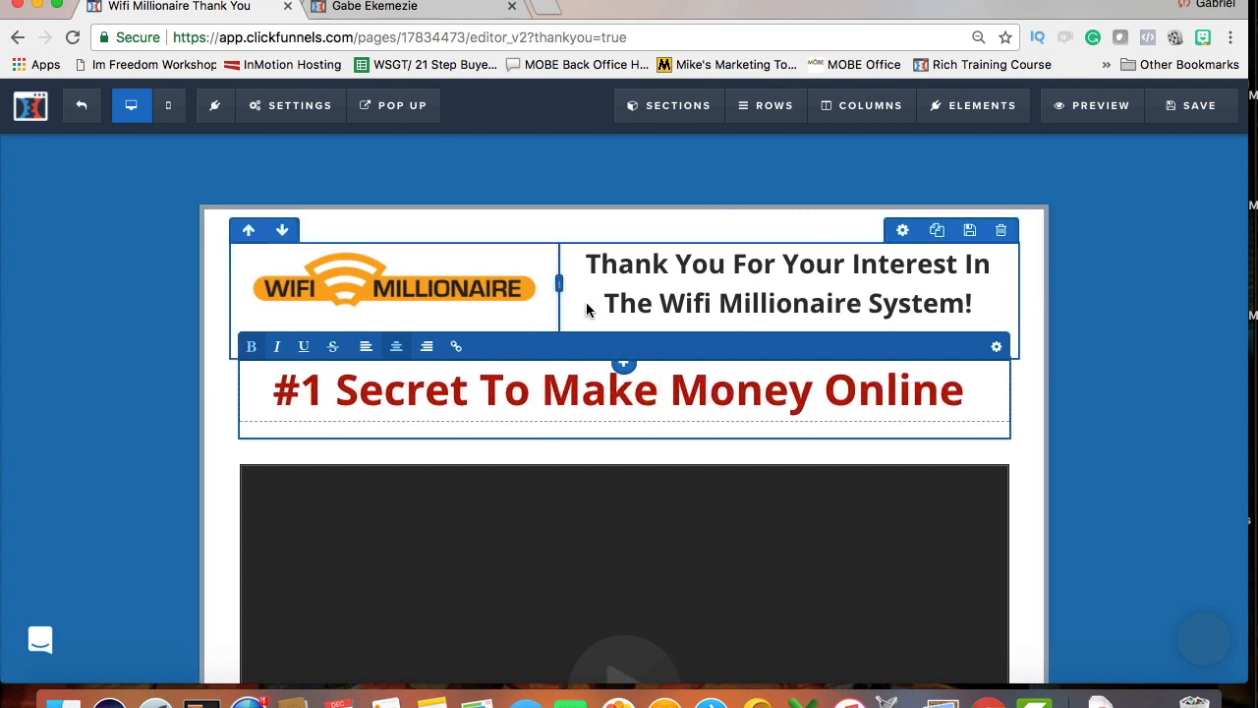
Delete the Wifi Millionaire logo image above the red headline and confirm the deletion
click(493, 288)
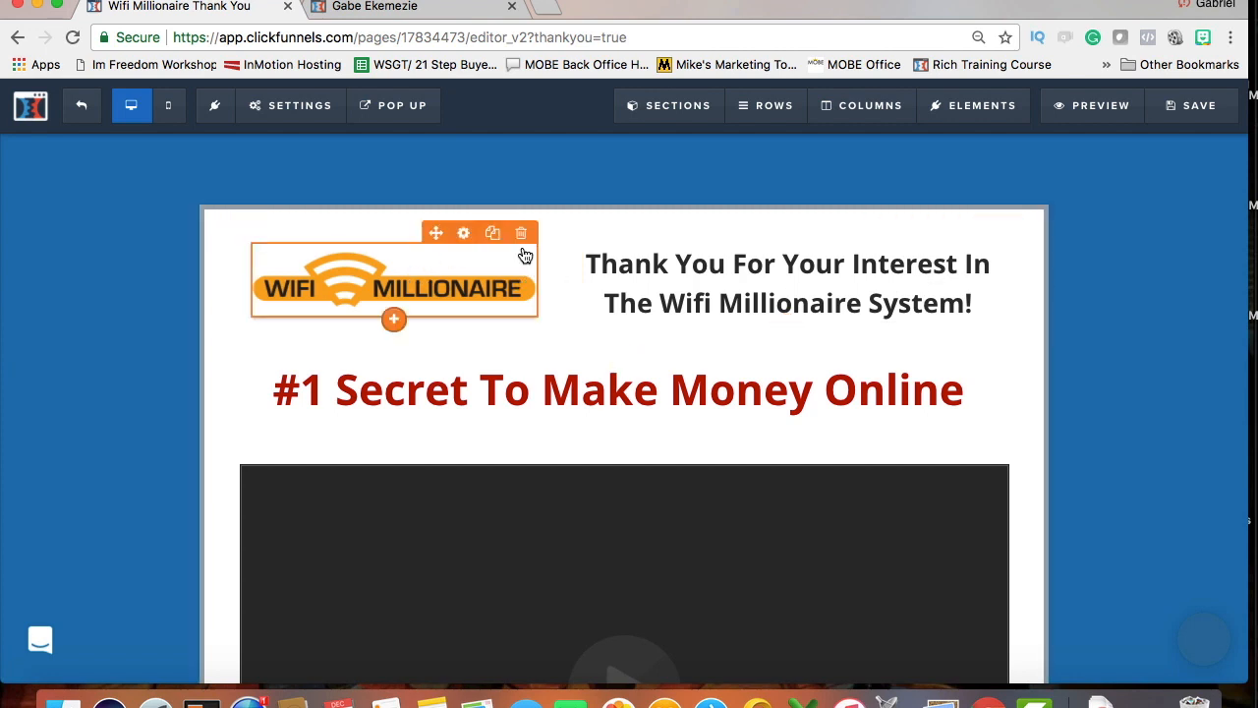
click(522, 233)
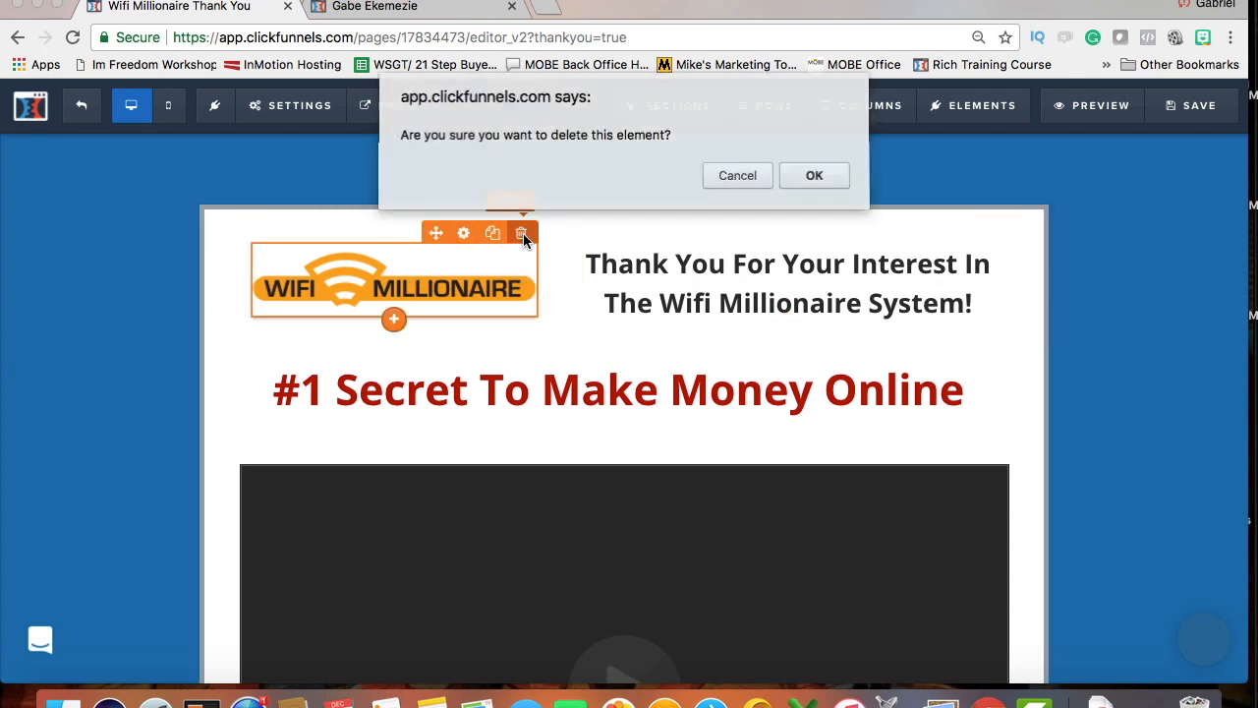
click(812, 179)
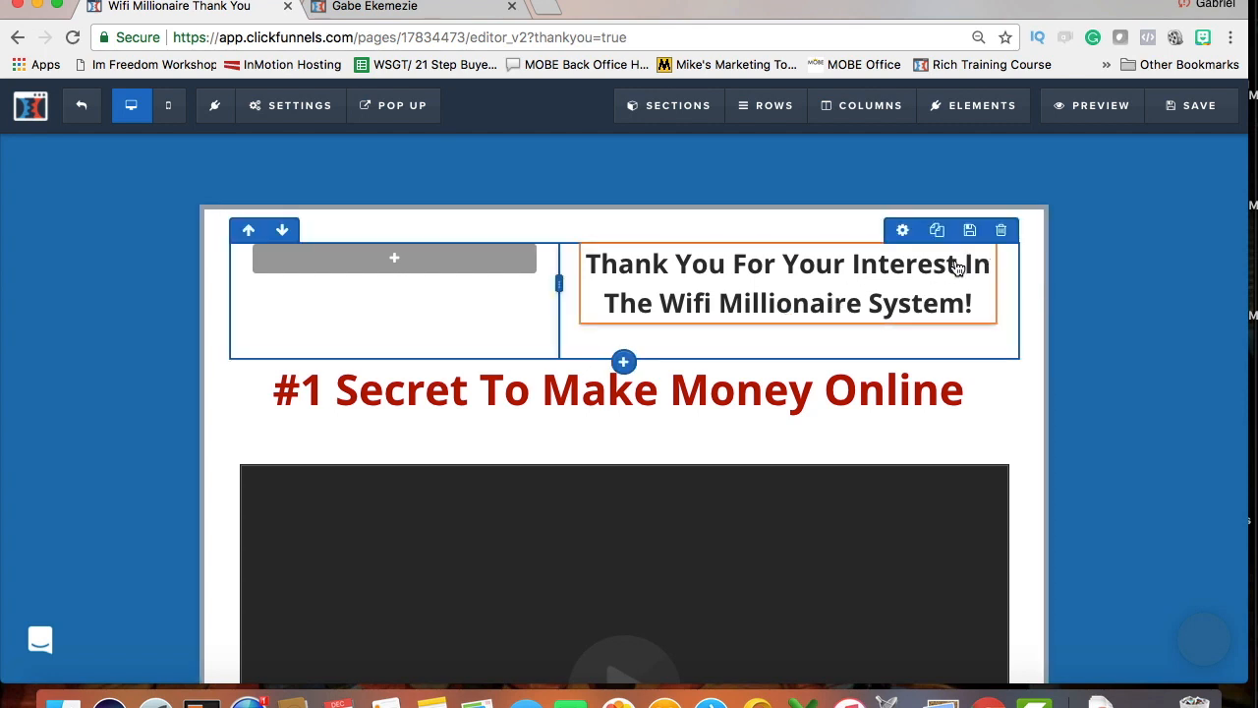
Delete the "Thank You For Your Interest" text and the emptied two-column row that held it
click(980, 233)
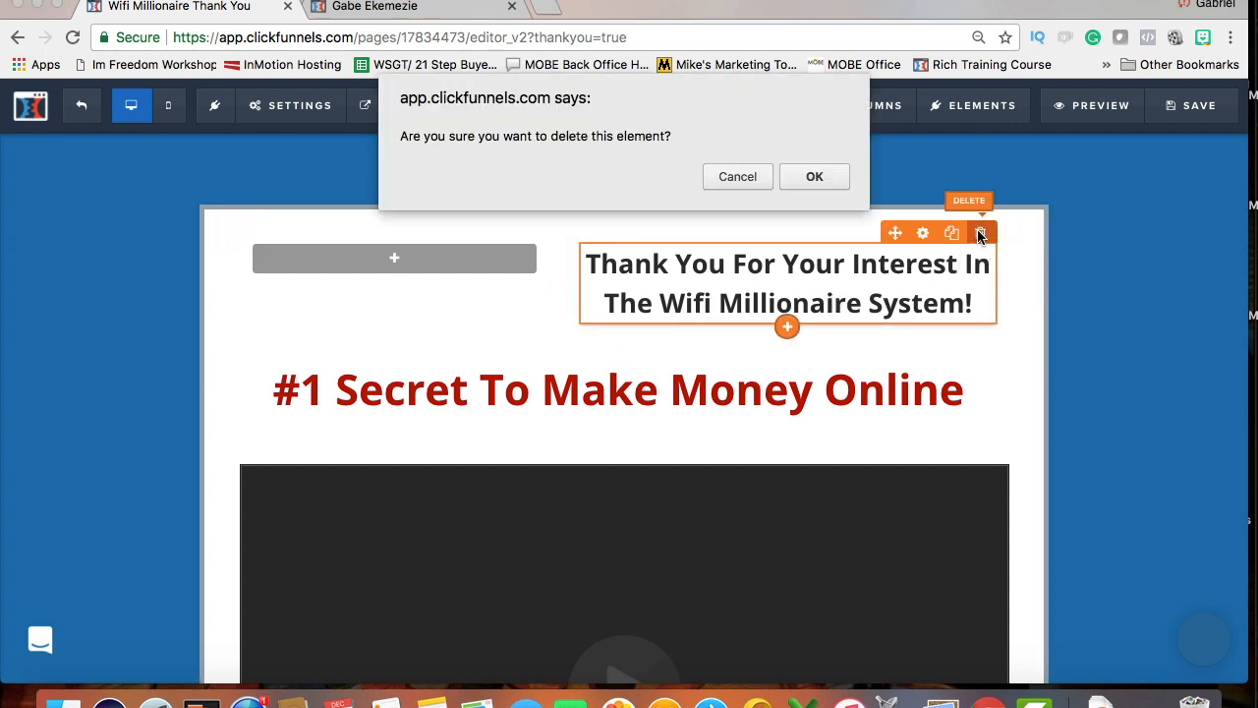
click(813, 175)
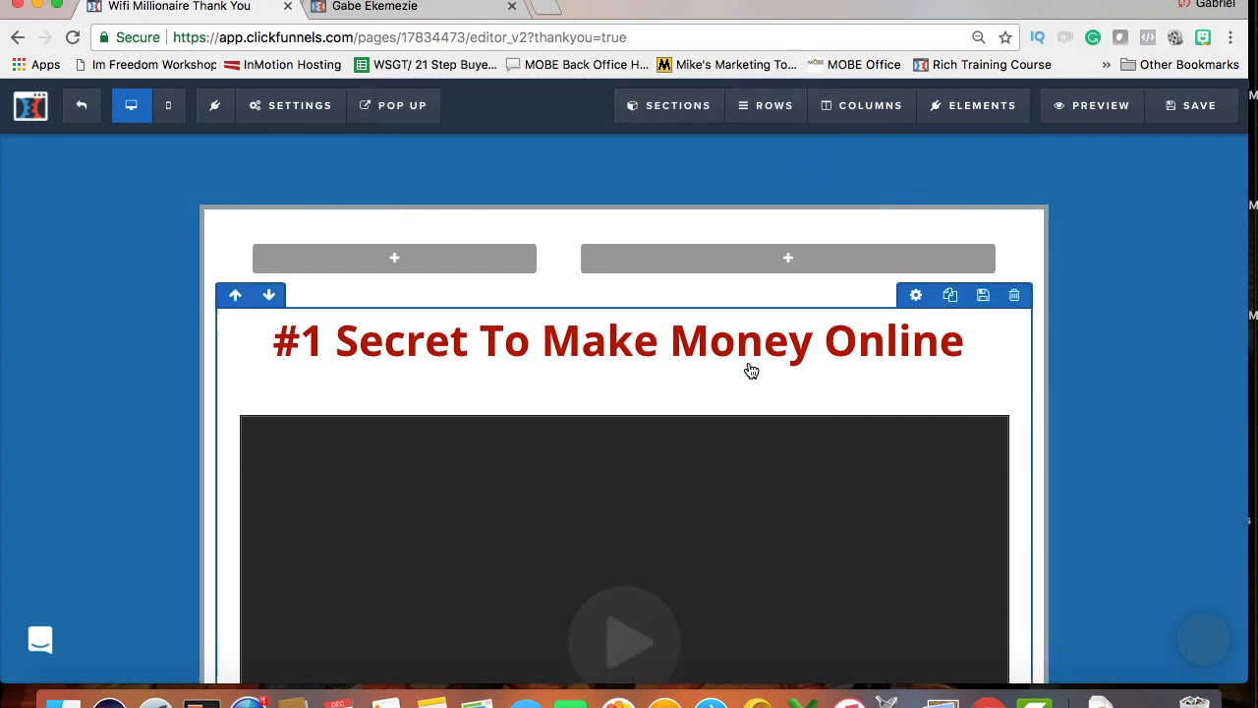
click(1000, 230)
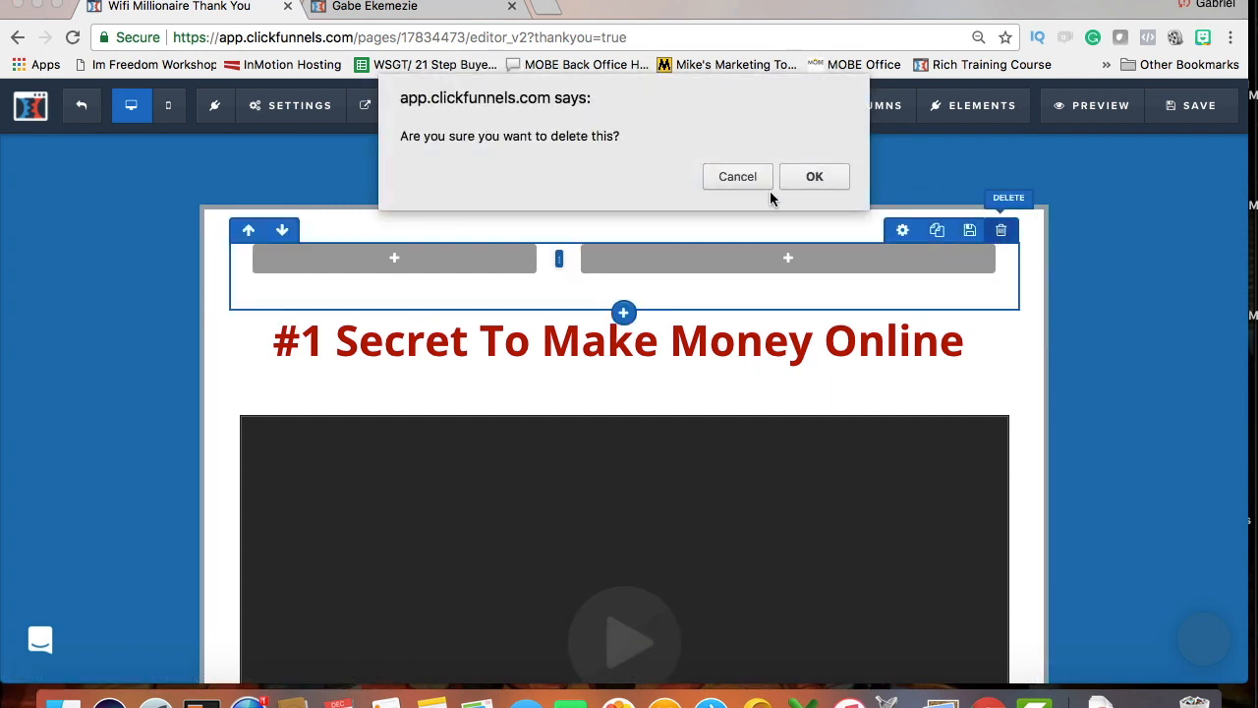
click(813, 177)
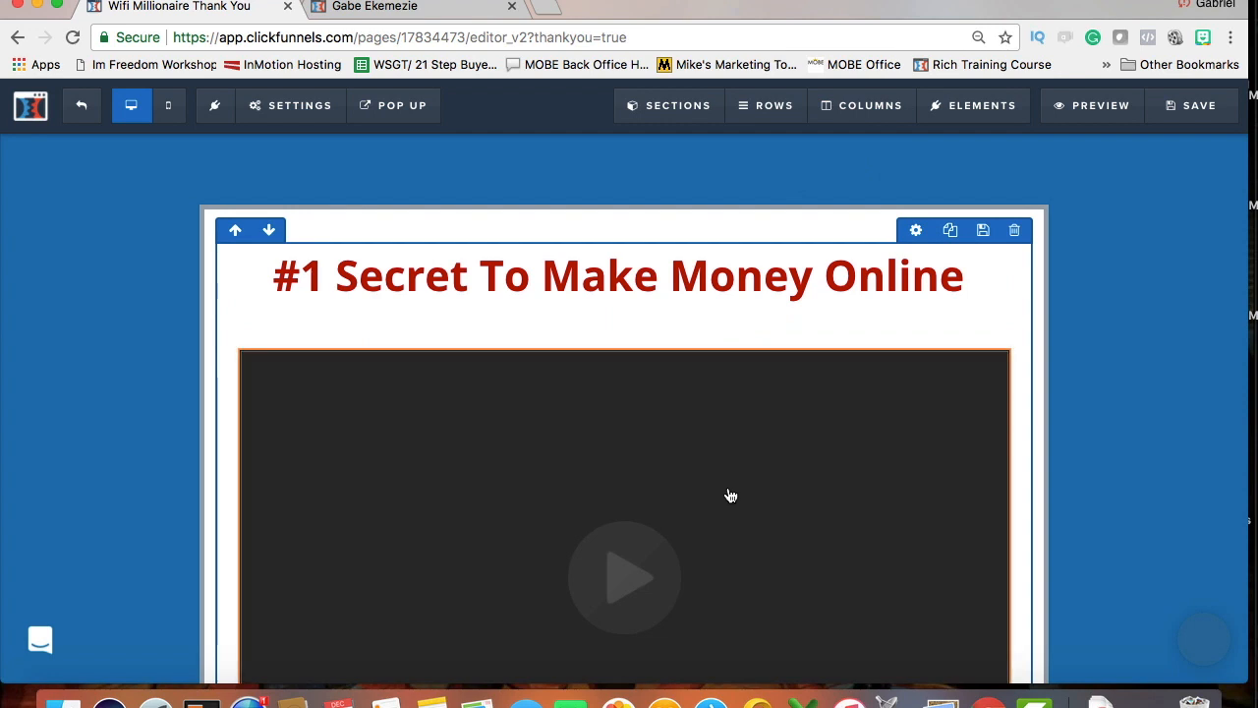
Examine the "Give Me Access!" button's settings and its website URL action below the video
scroll(732, 491, down, 3)
scroll(737, 506, up, 2)
scroll(737, 504, down, 2)
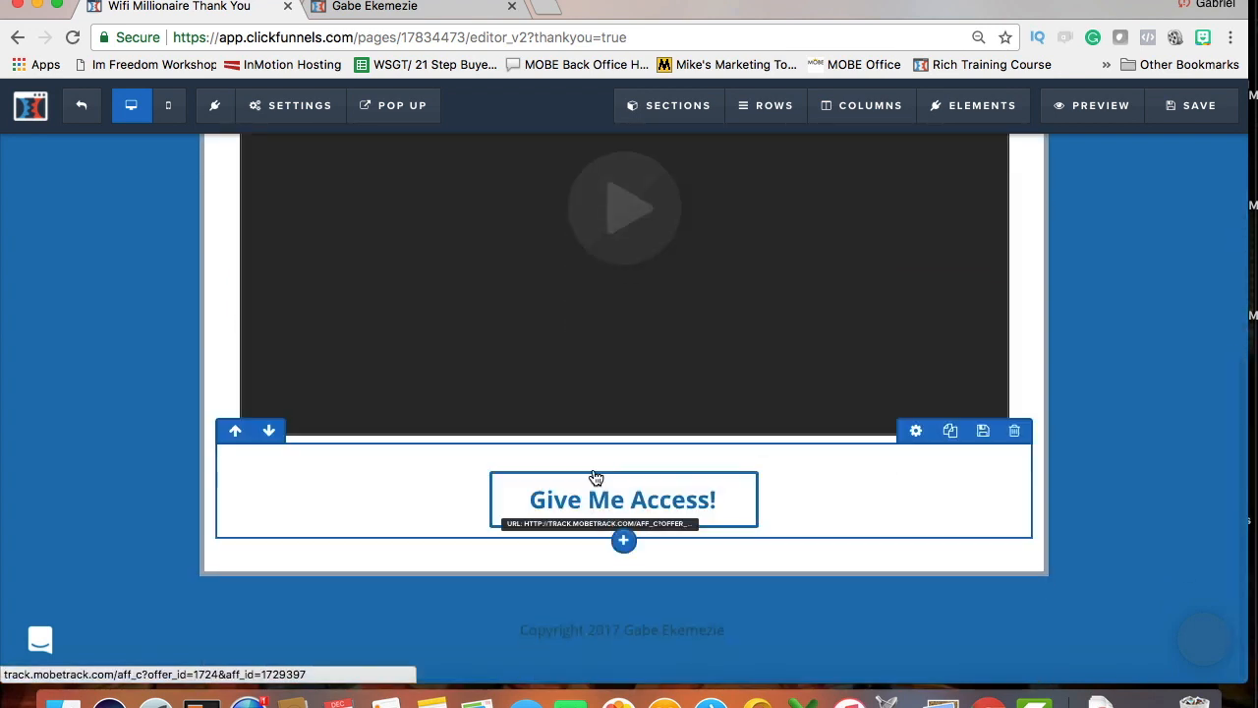
click(592, 505)
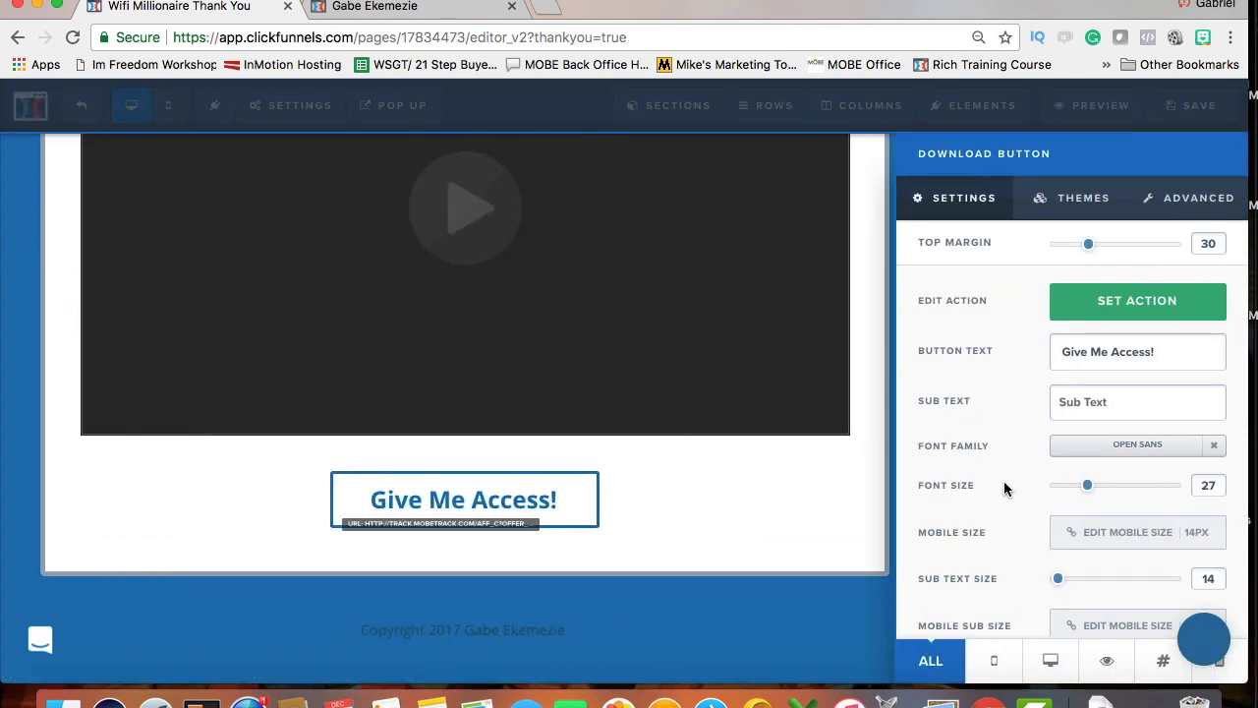
scroll(1034, 533, down, 3)
scroll(1035, 534, up, 3)
scroll(1035, 534, down, 1)
scroll(1034, 533, down, 2)
scroll(1034, 534, up, 3)
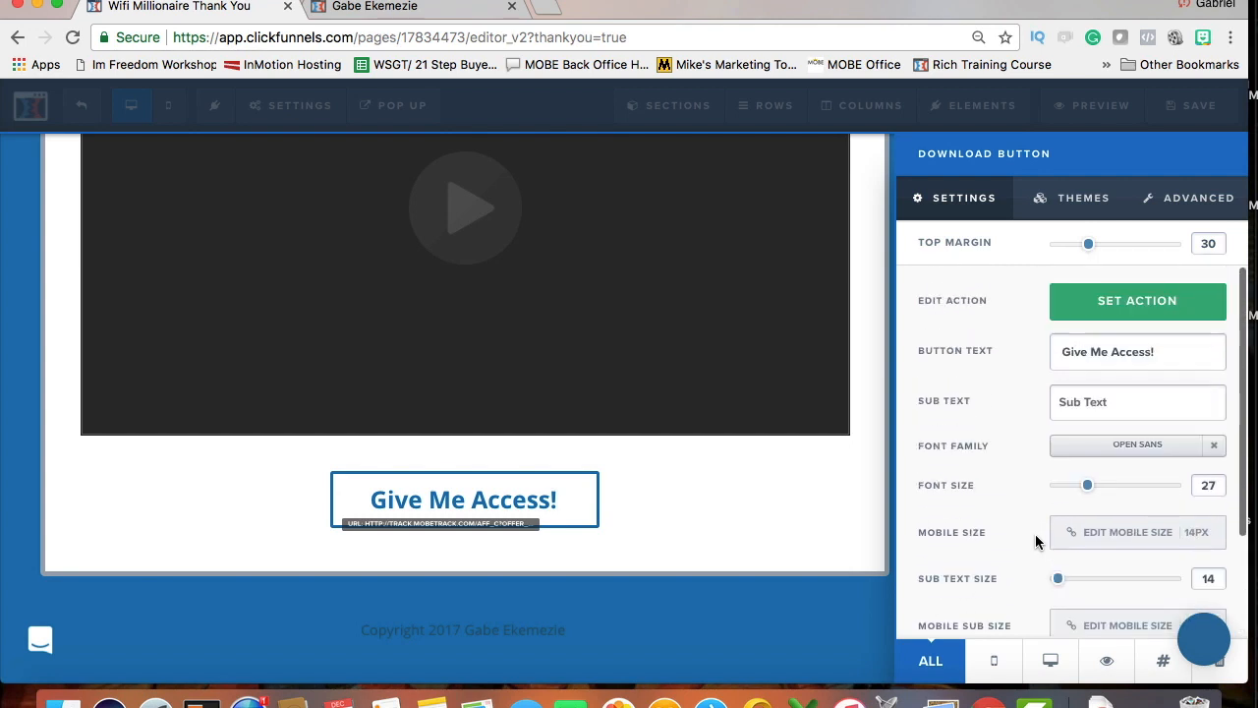
click(1106, 306)
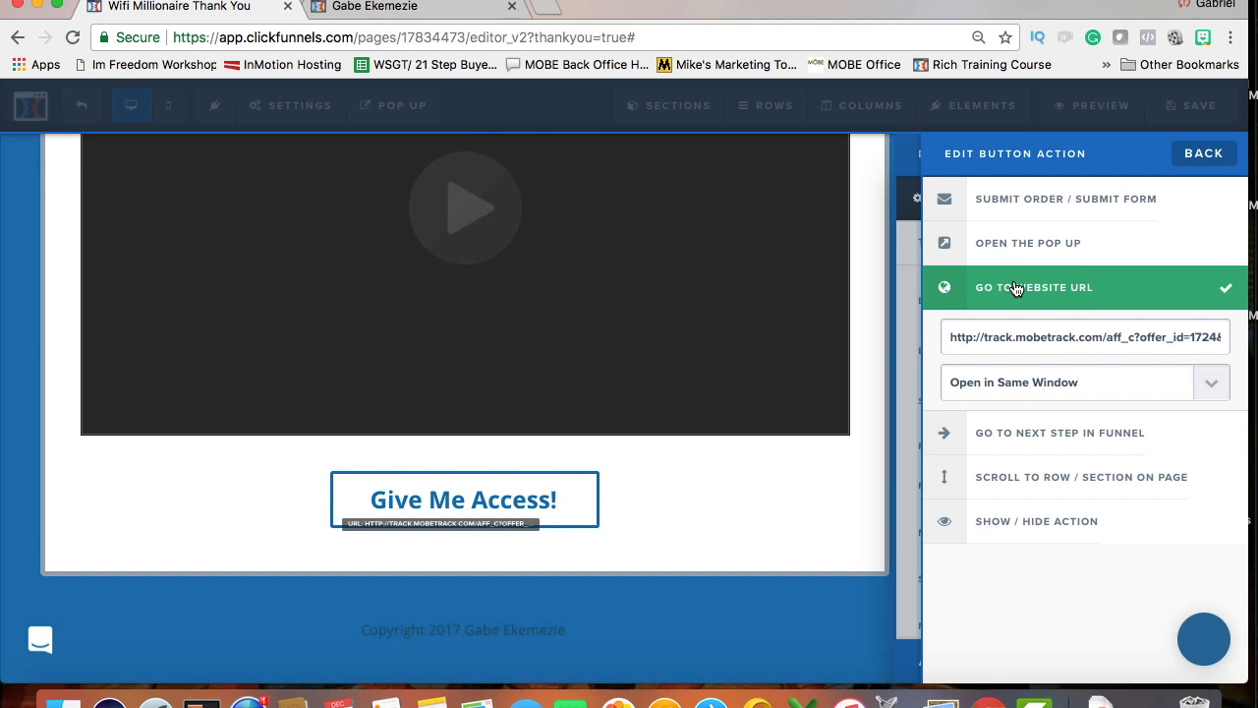
click(1205, 155)
scroll(778, 499, down, 3)
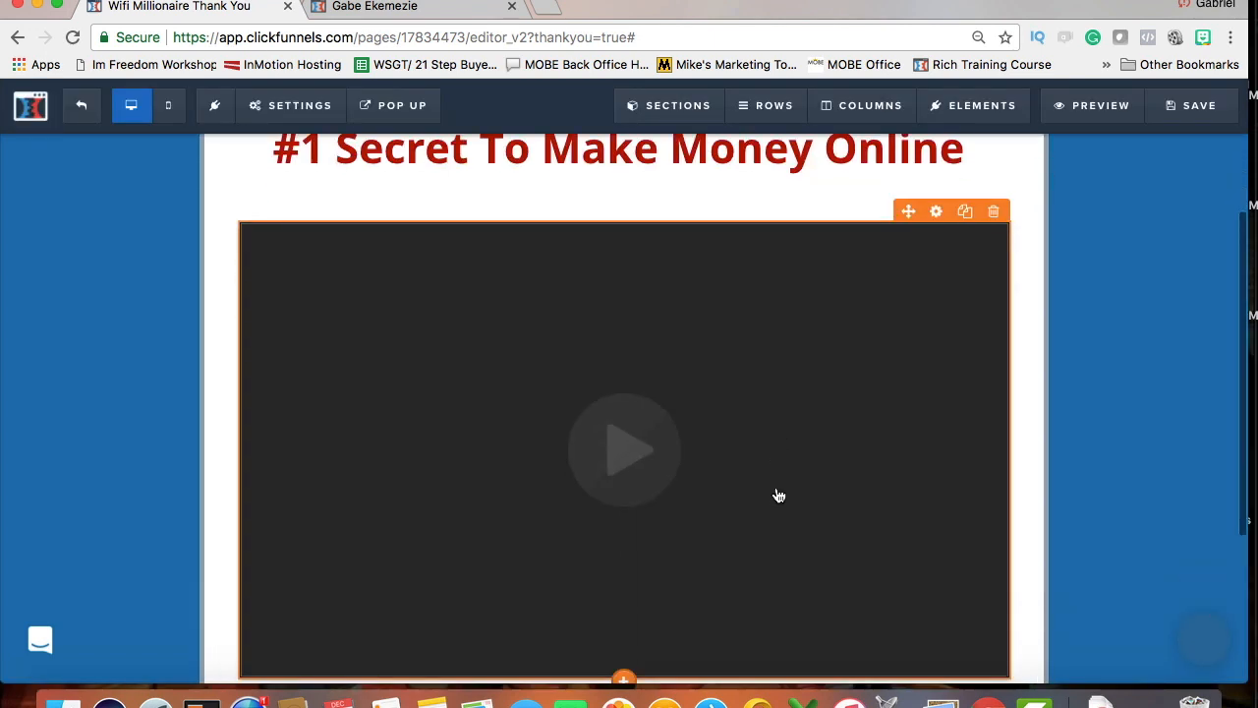
scroll(779, 495, up, 3)
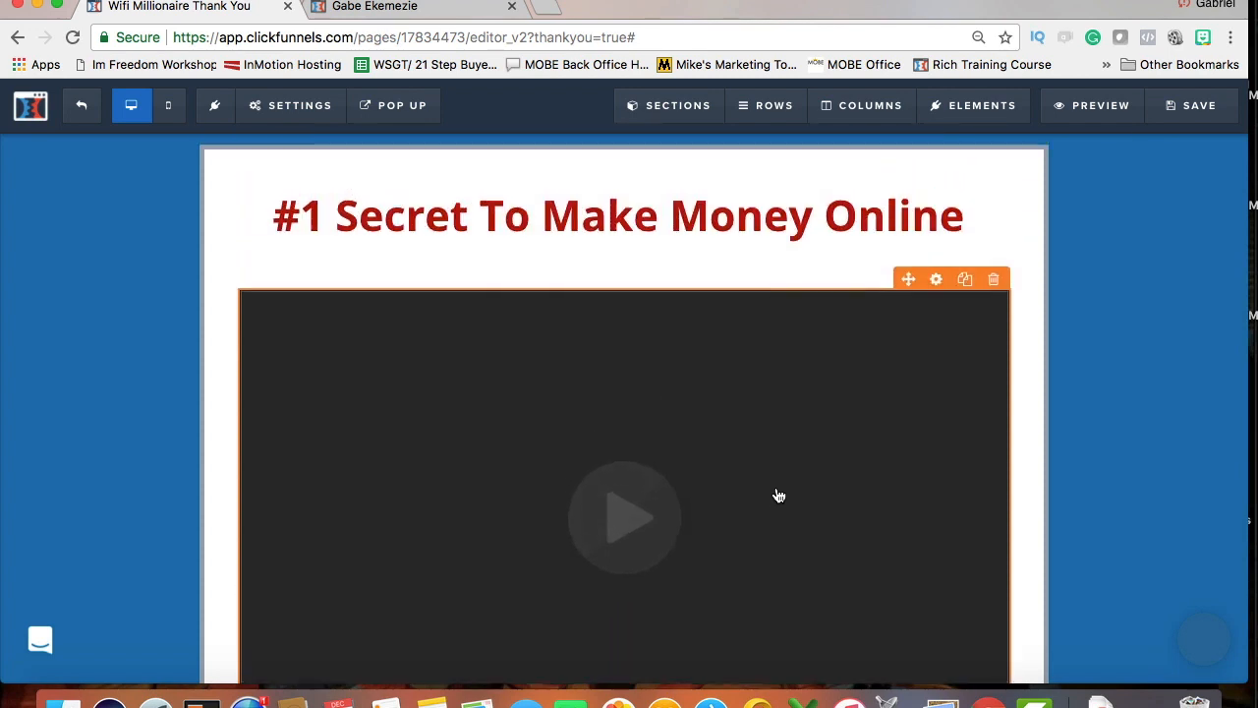
scroll(778, 496, down, 3)
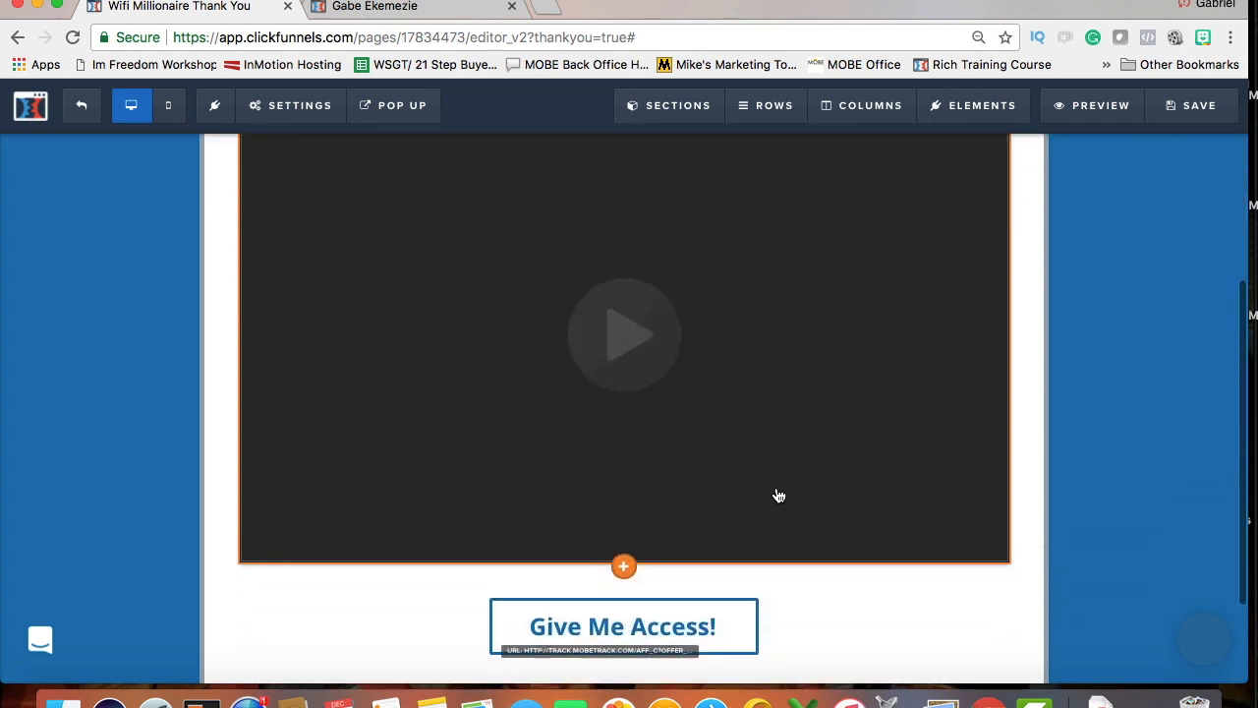
Delete the video element below the red headline and insert a one-column row in its place
scroll(778, 496, up, 2)
scroll(778, 496, down, 1)
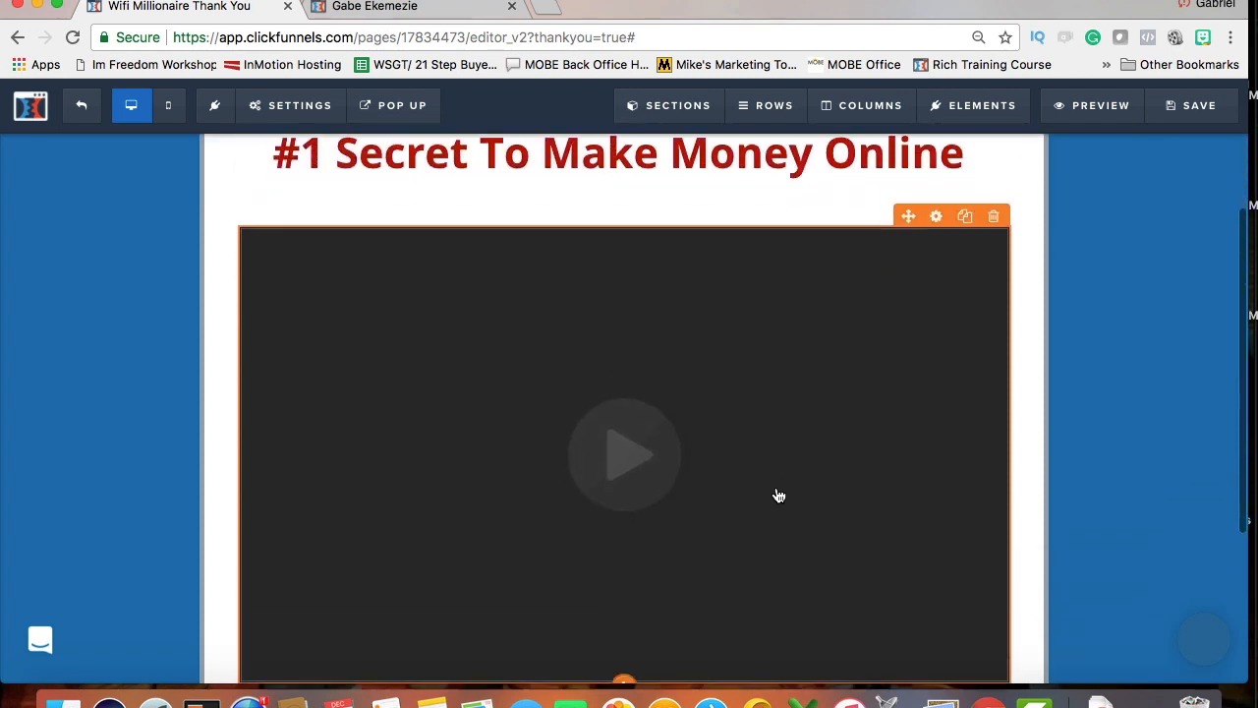
scroll(778, 495, up, 2)
scroll(779, 495, down, 2)
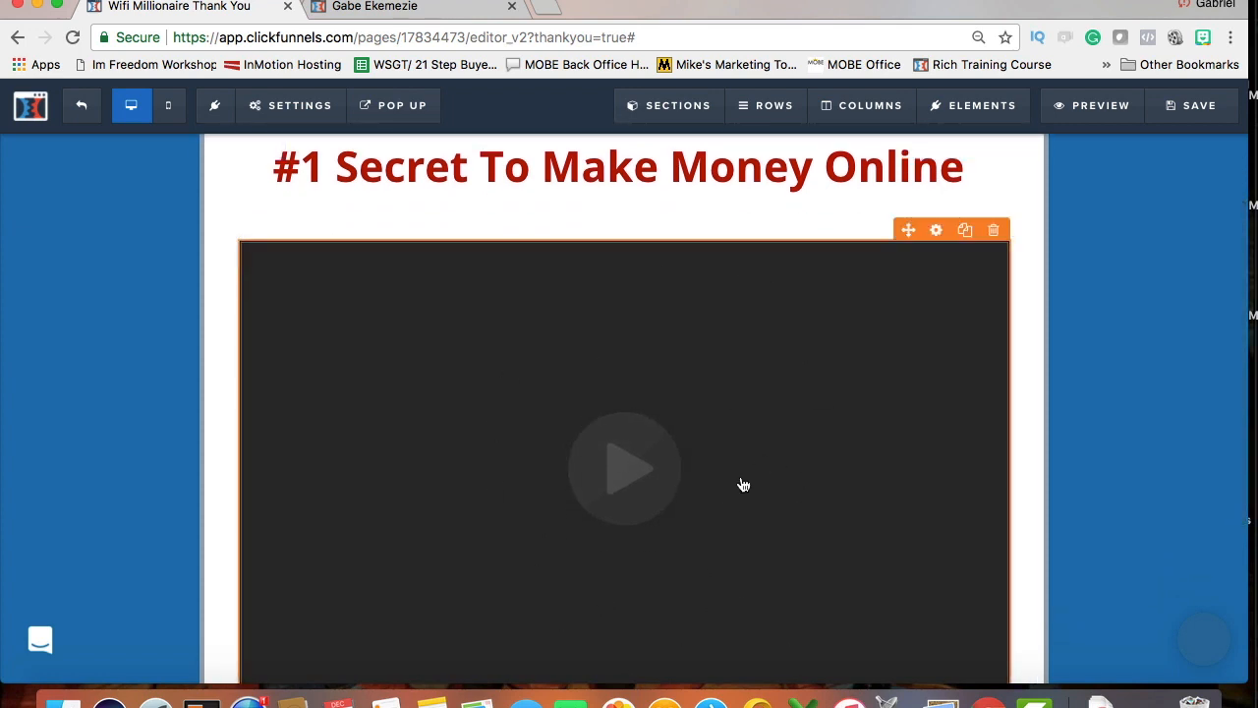
scroll(741, 482, up, 2)
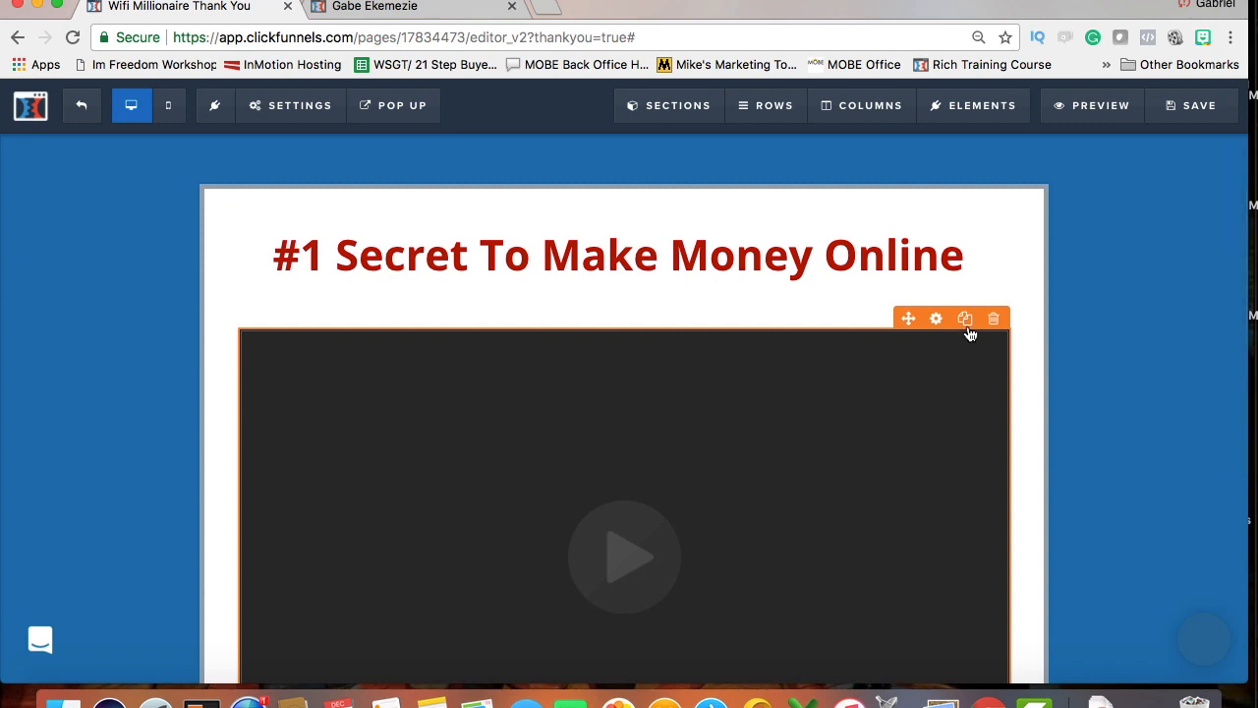
click(993, 320)
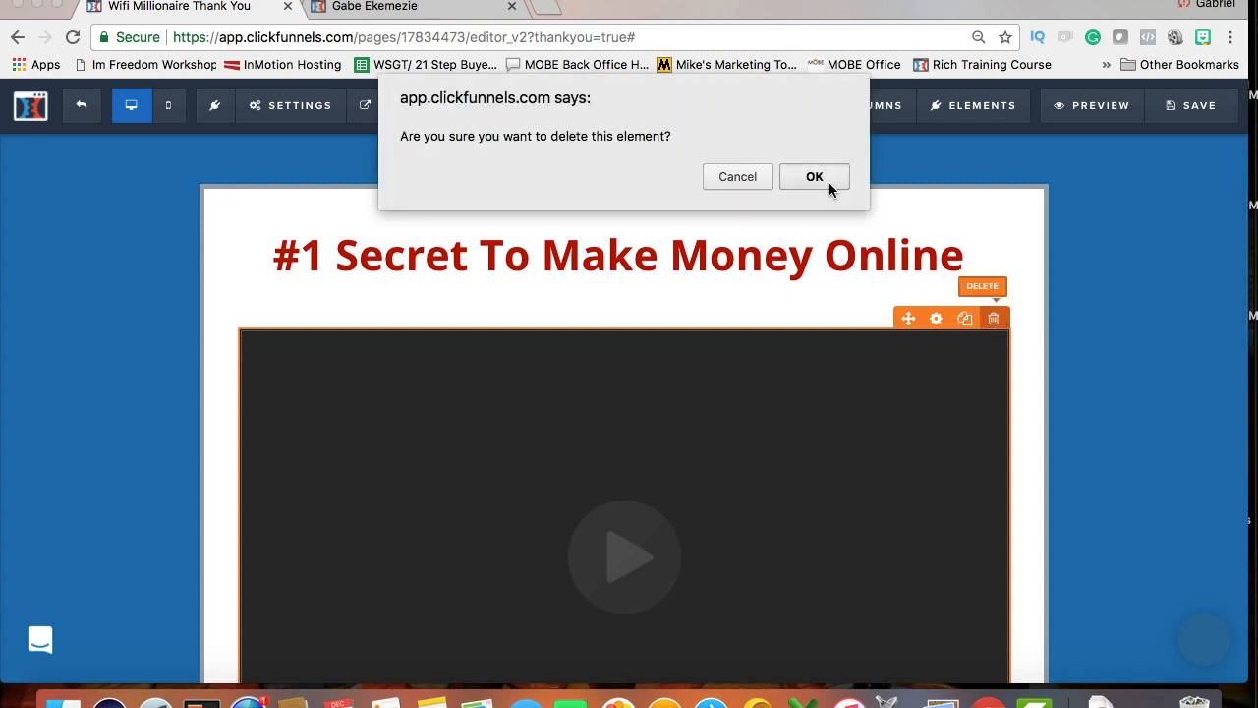
click(815, 179)
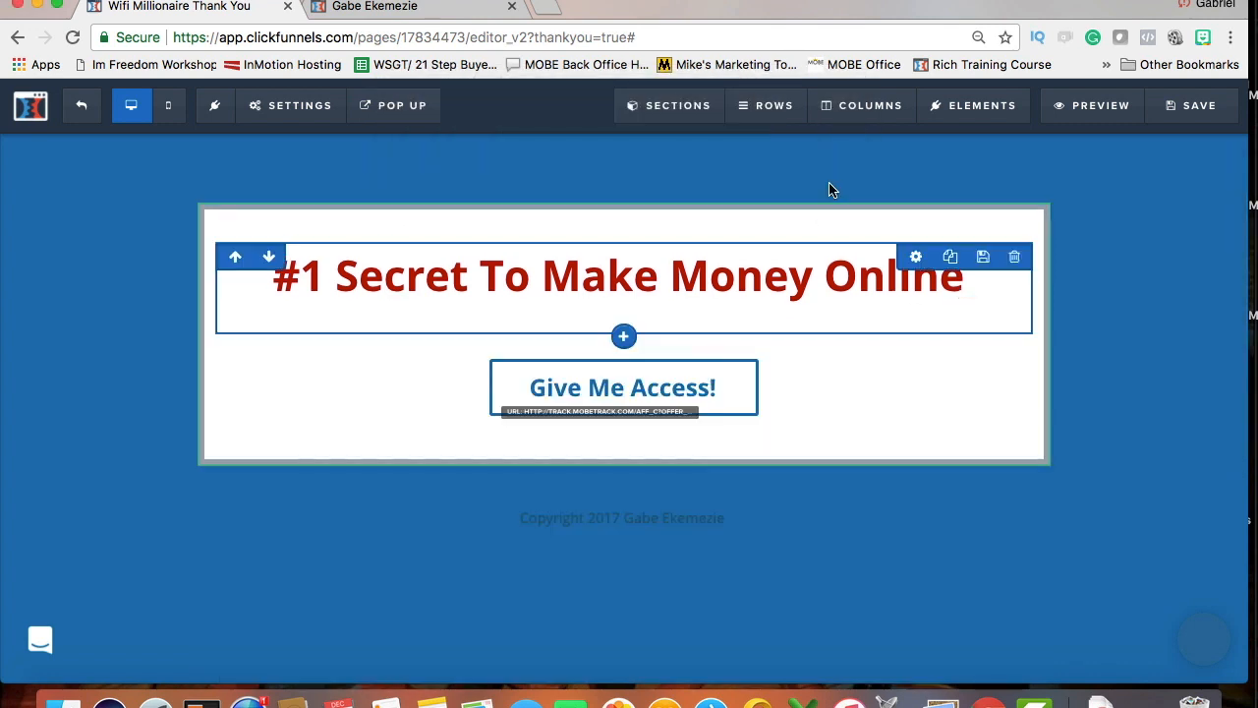
click(626, 338)
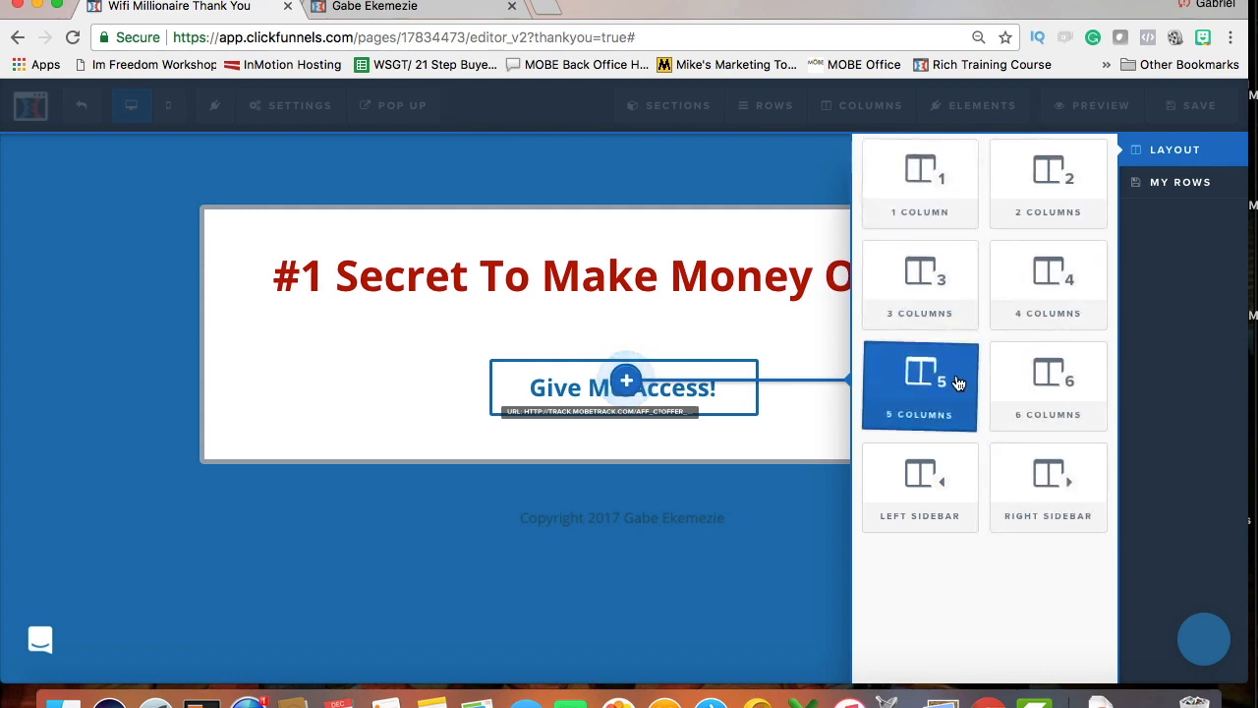
click(938, 177)
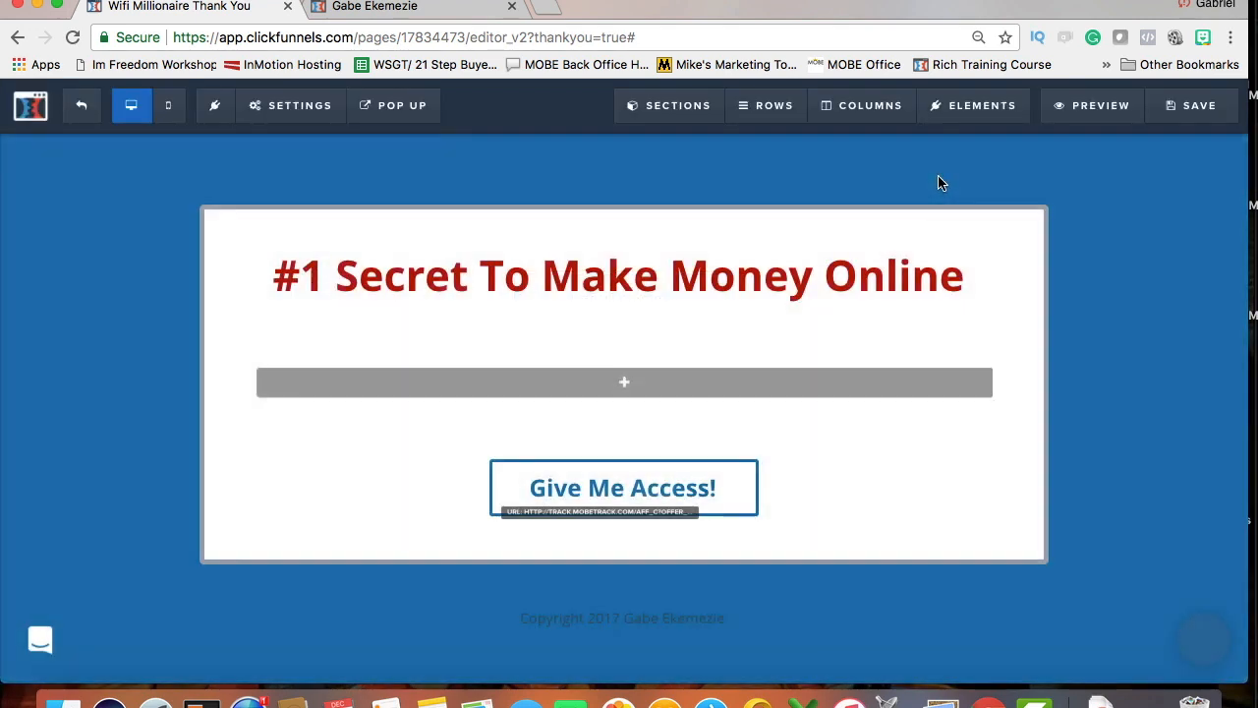
Add a headline element to the empty row with the text "Thank you for signing up!!"
mouse_move(623, 391)
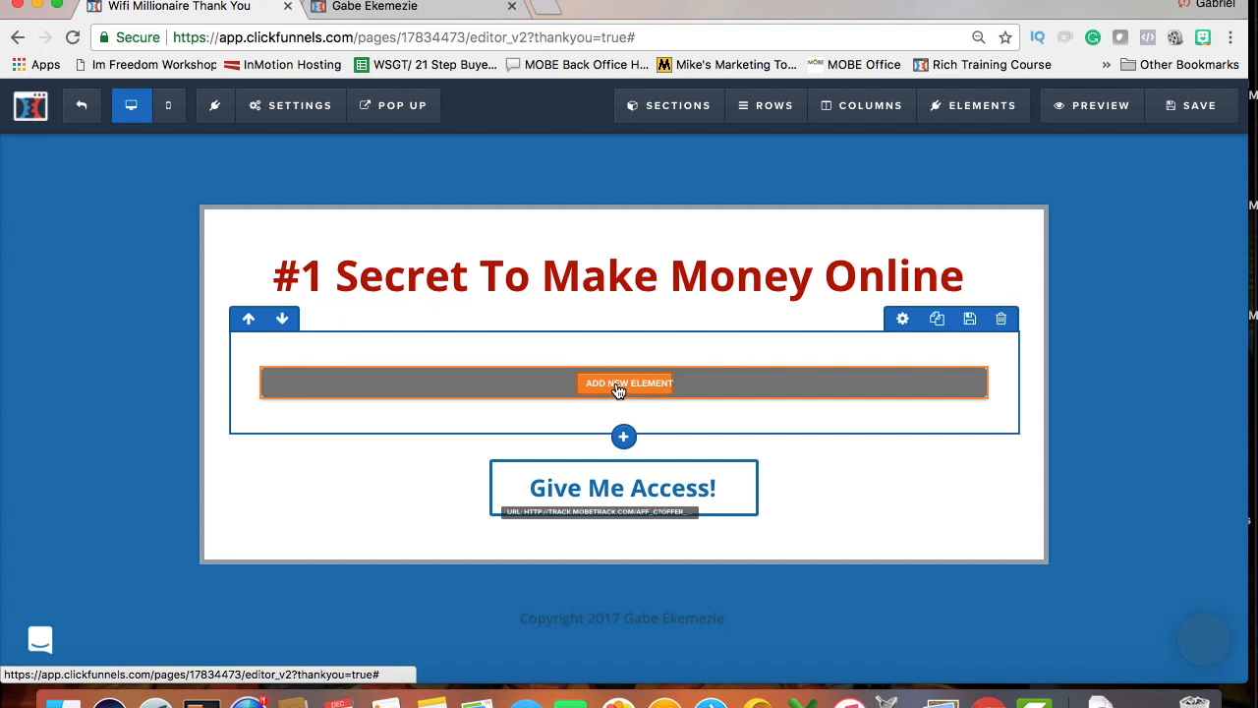
click(619, 386)
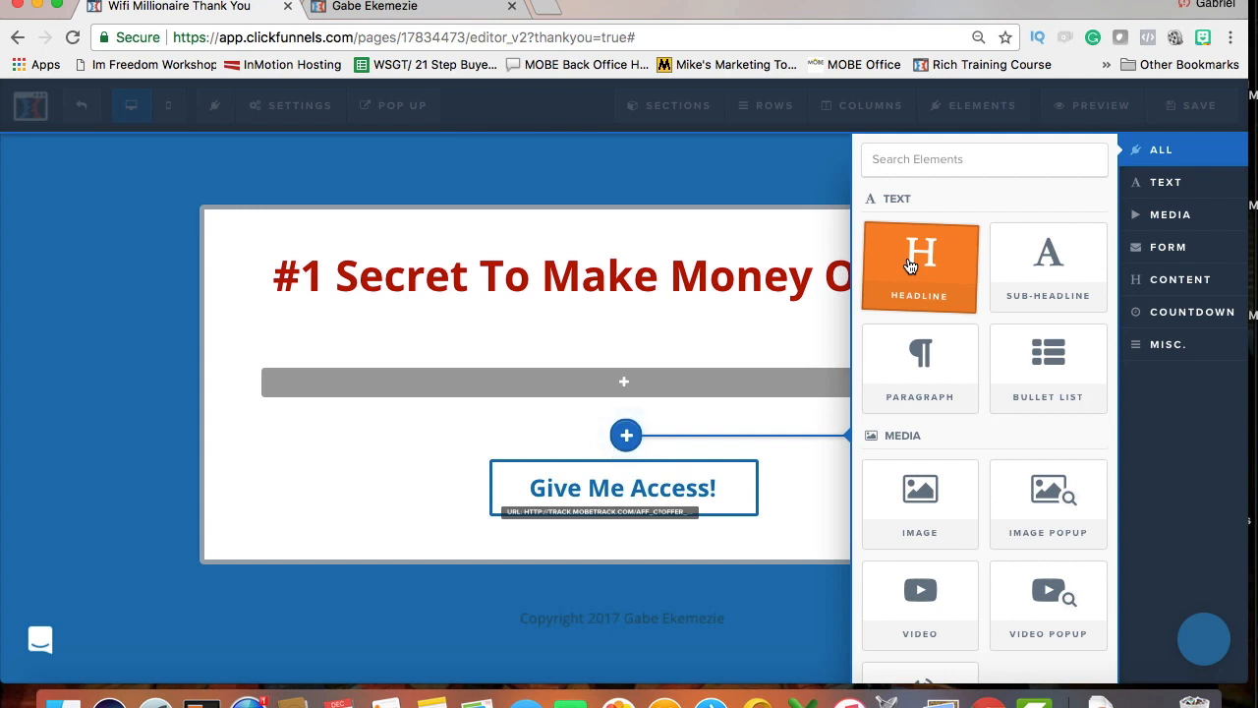
click(910, 265)
triple_click(620, 388)
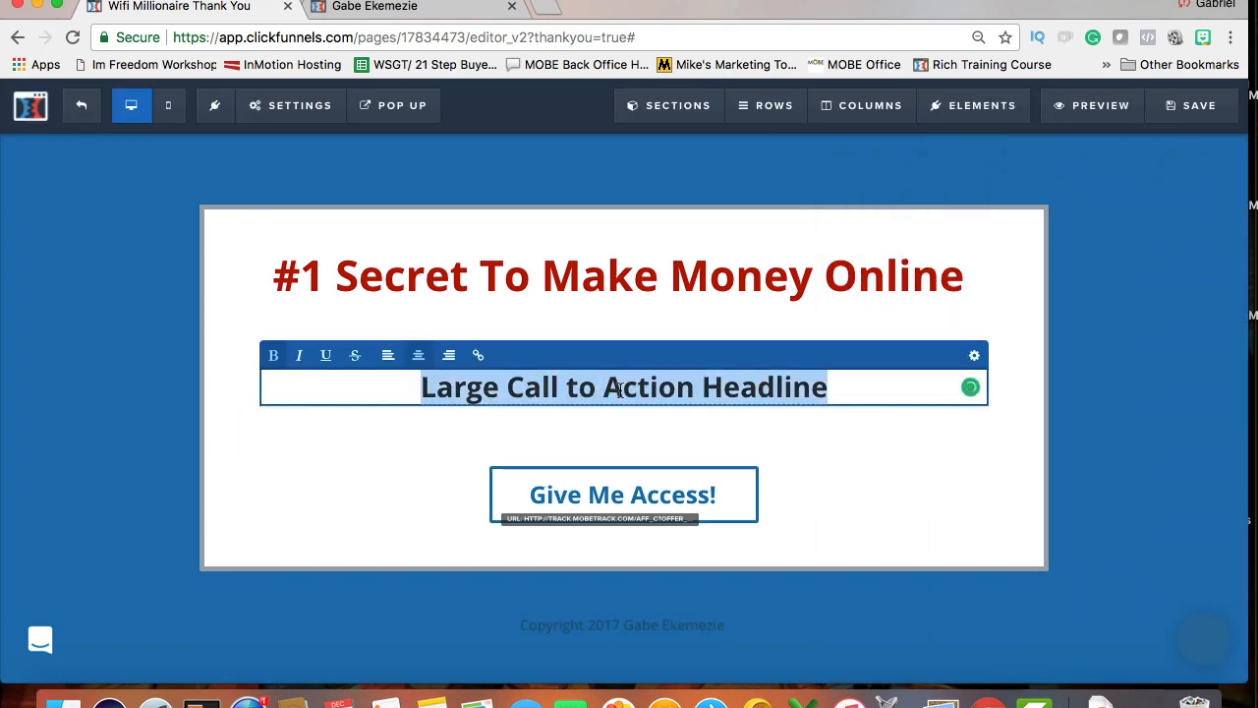
text(Thank you )
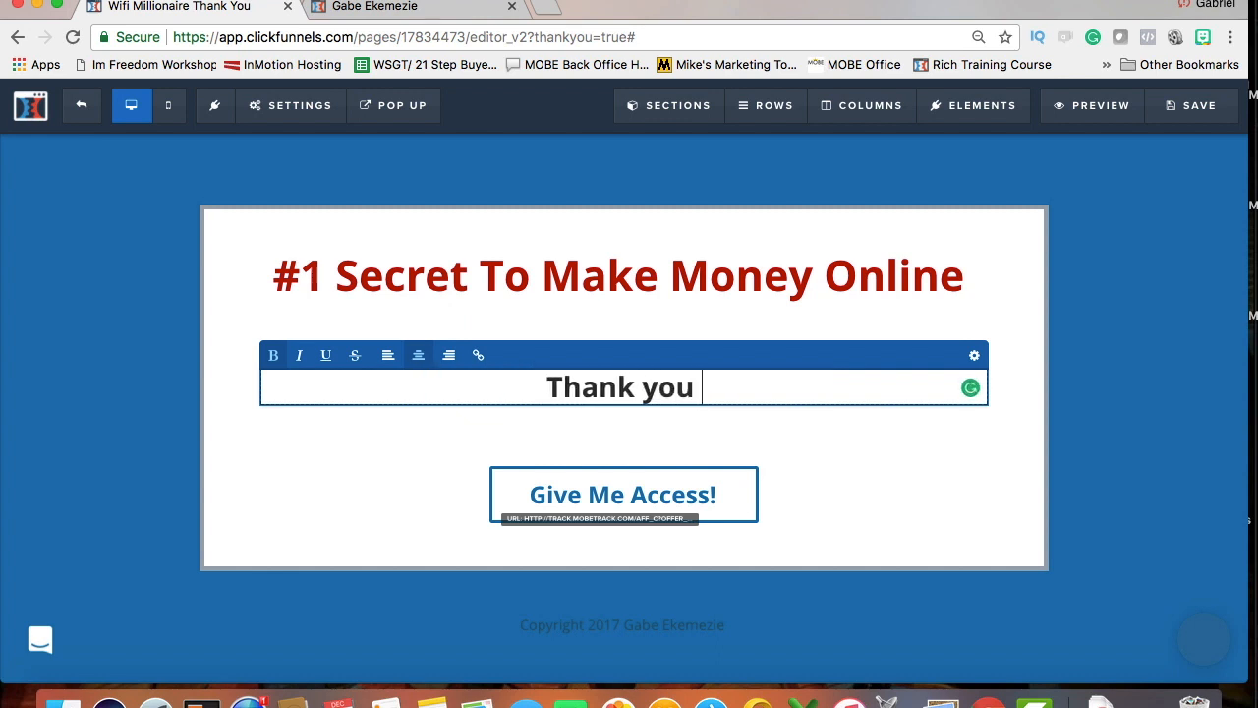
text(for signin)
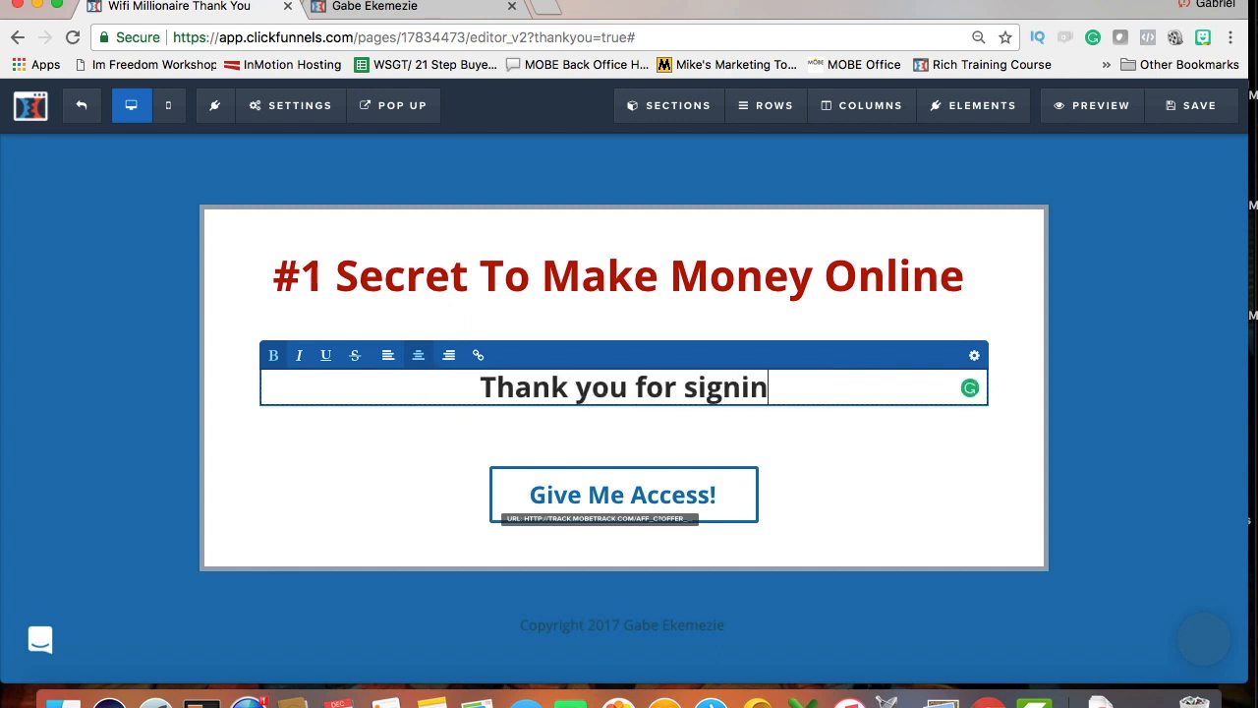
key(BackSpace)
text(g yp)
key(BackSpace)
key(BackSpace)
text(up!!)
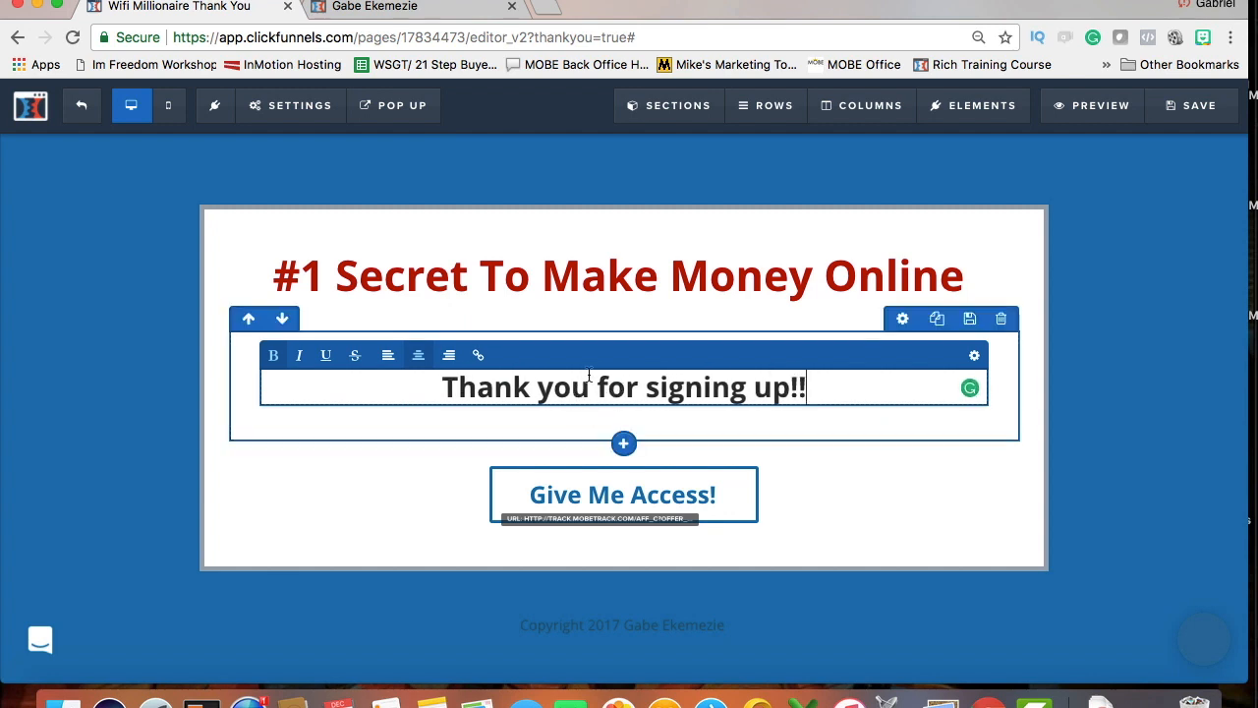
View the settings of the "Thank you for signing up!!" headline, and delete that headline
click(974, 357)
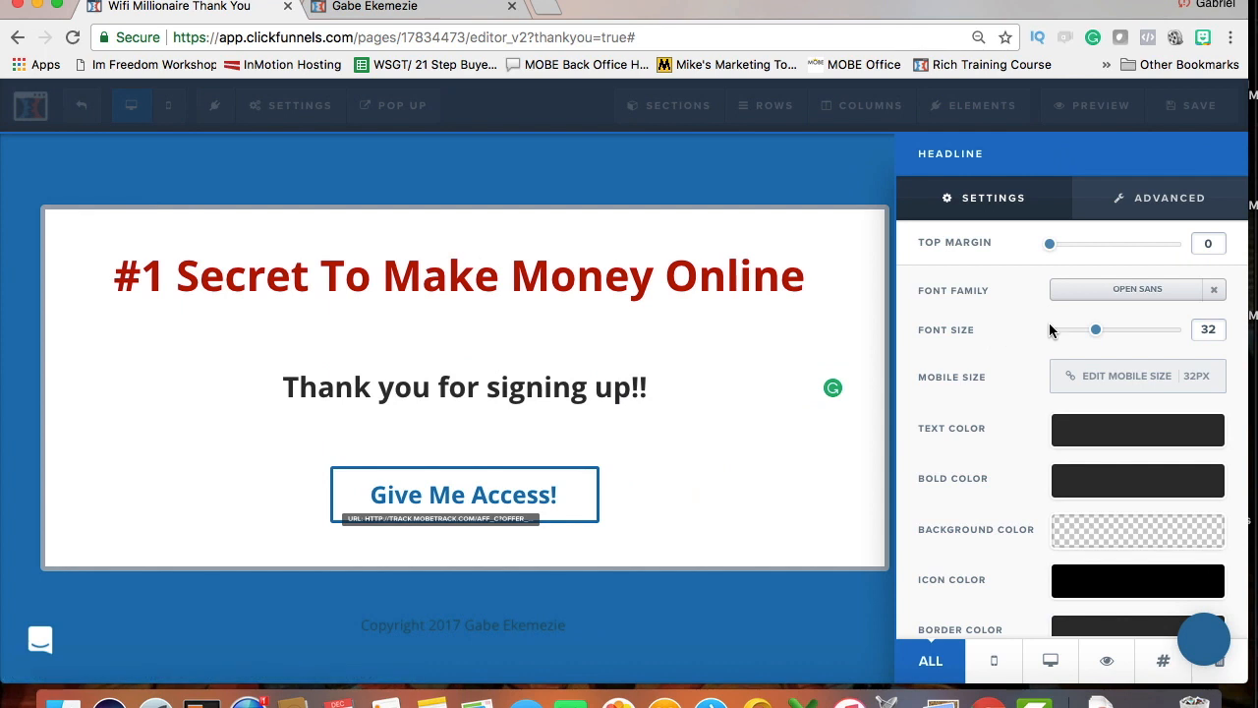
click(713, 401)
click(971, 356)
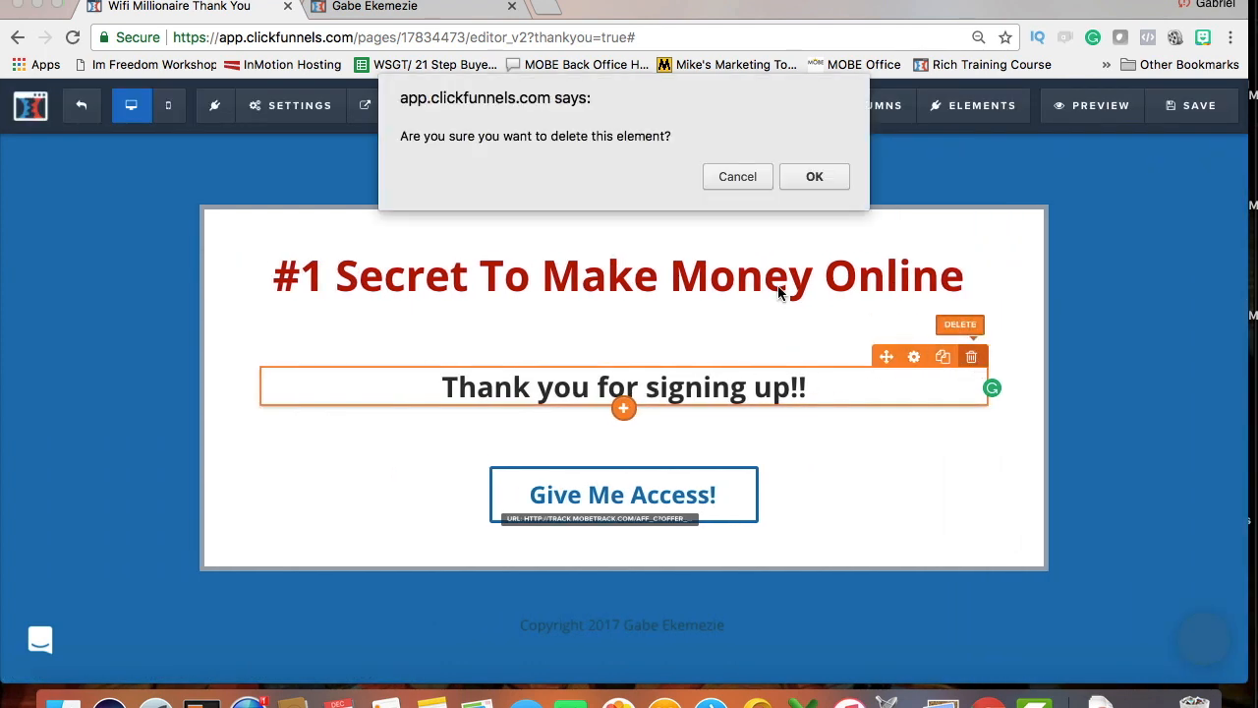
click(815, 177)
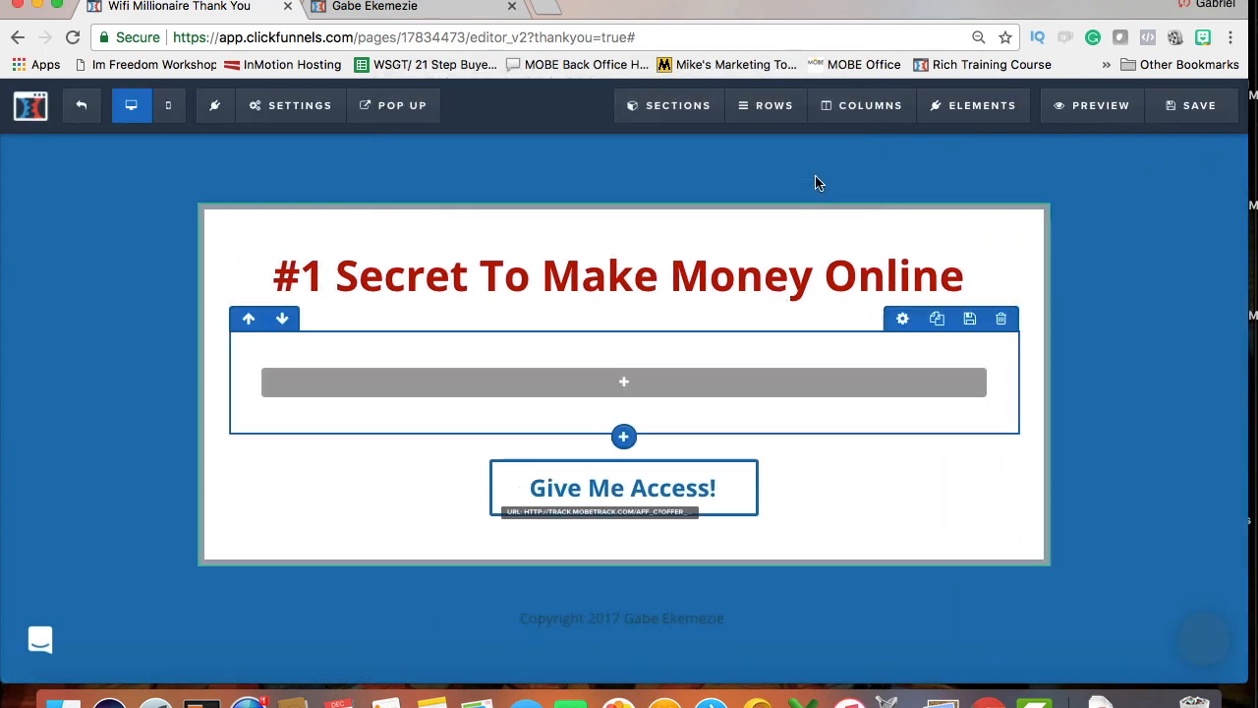
Add an image element to the empty row and view its image settings
click(627, 385)
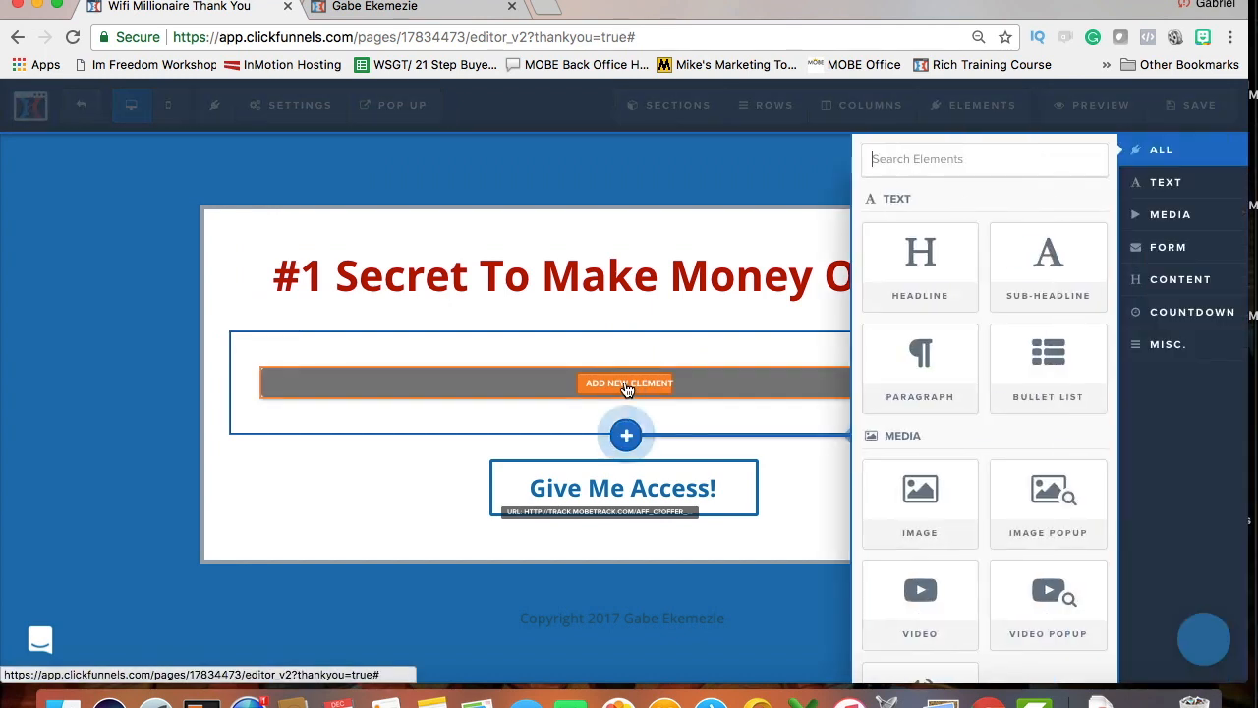
click(905, 497)
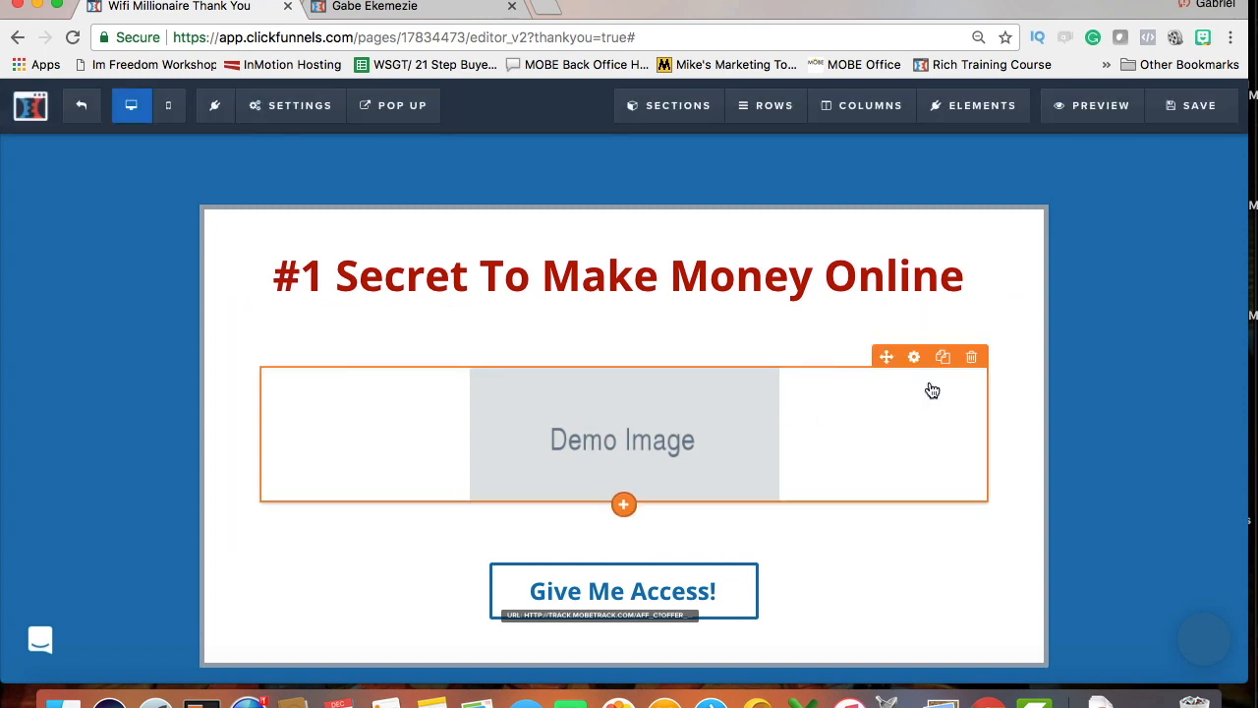
click(914, 357)
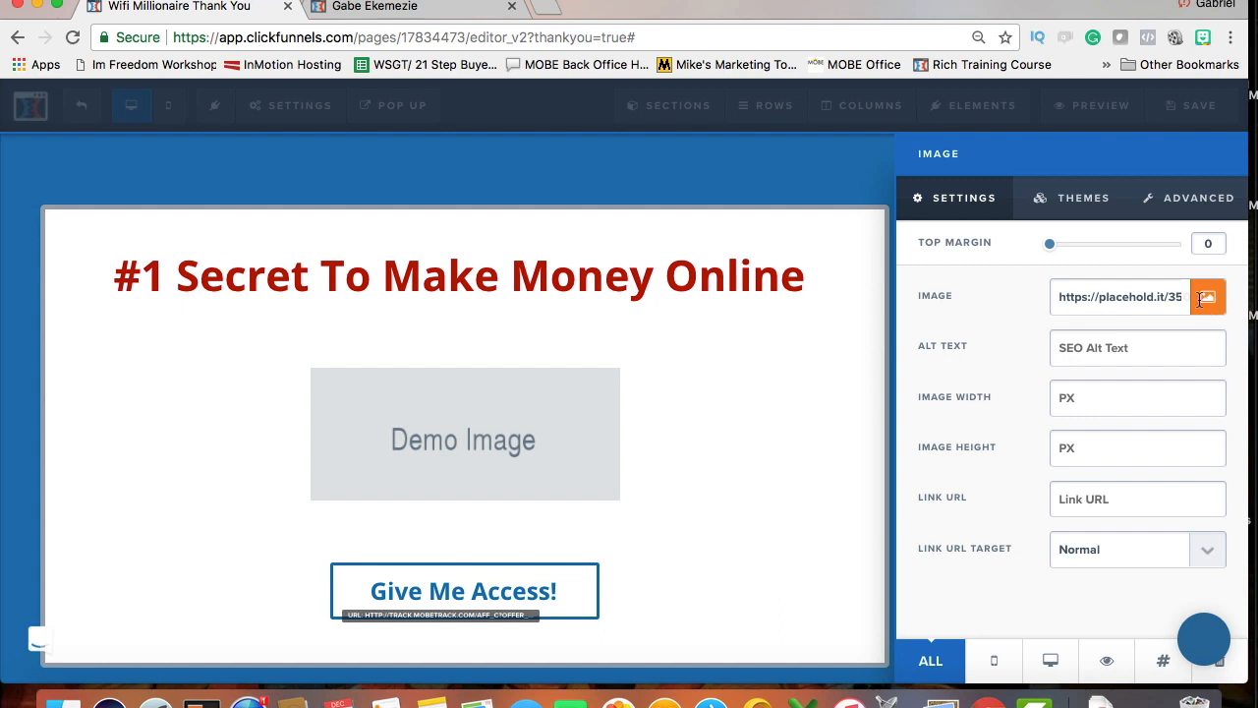
click(528, 423)
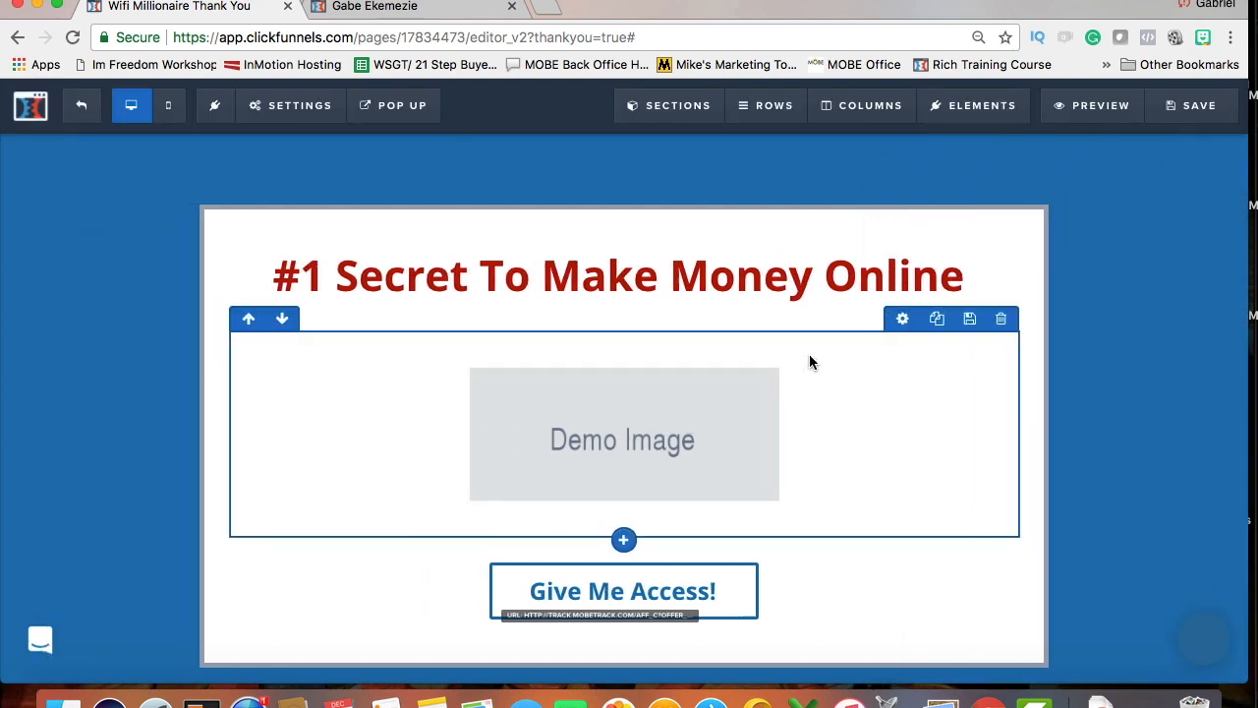
Delete the row holding the demo image and insert a fresh one-column row below the red headline
click(1003, 317)
click(814, 176)
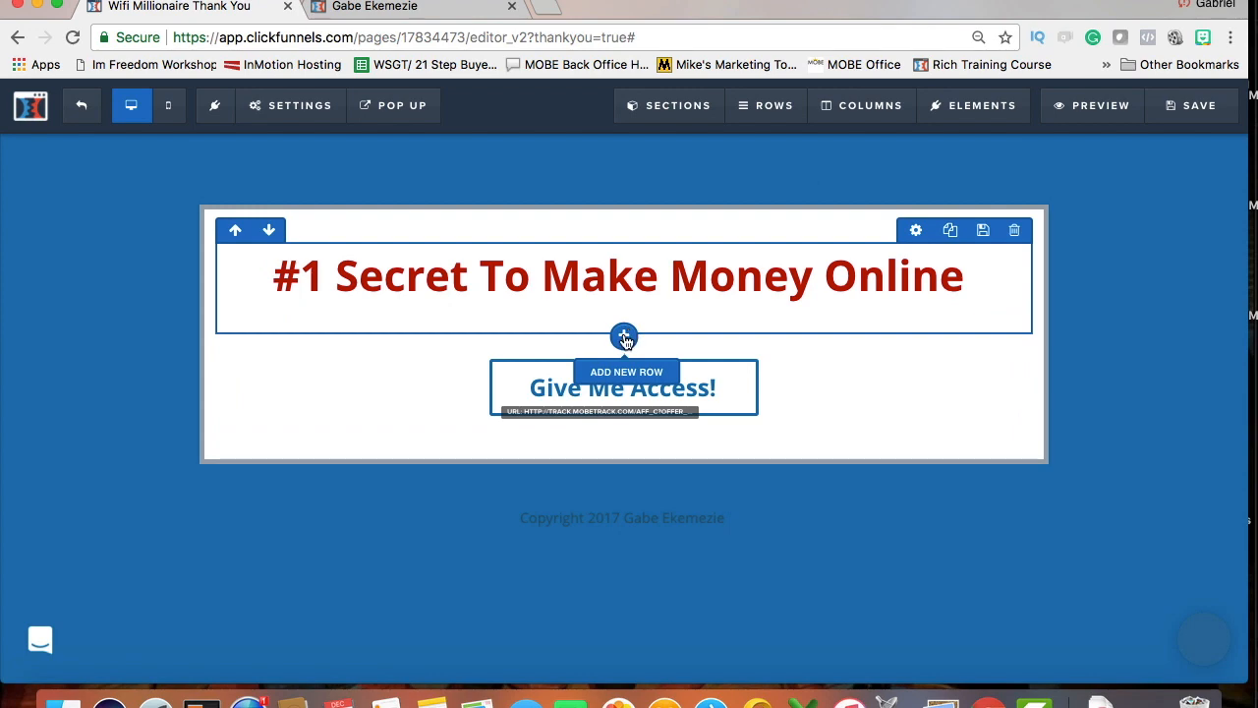
click(625, 339)
click(941, 194)
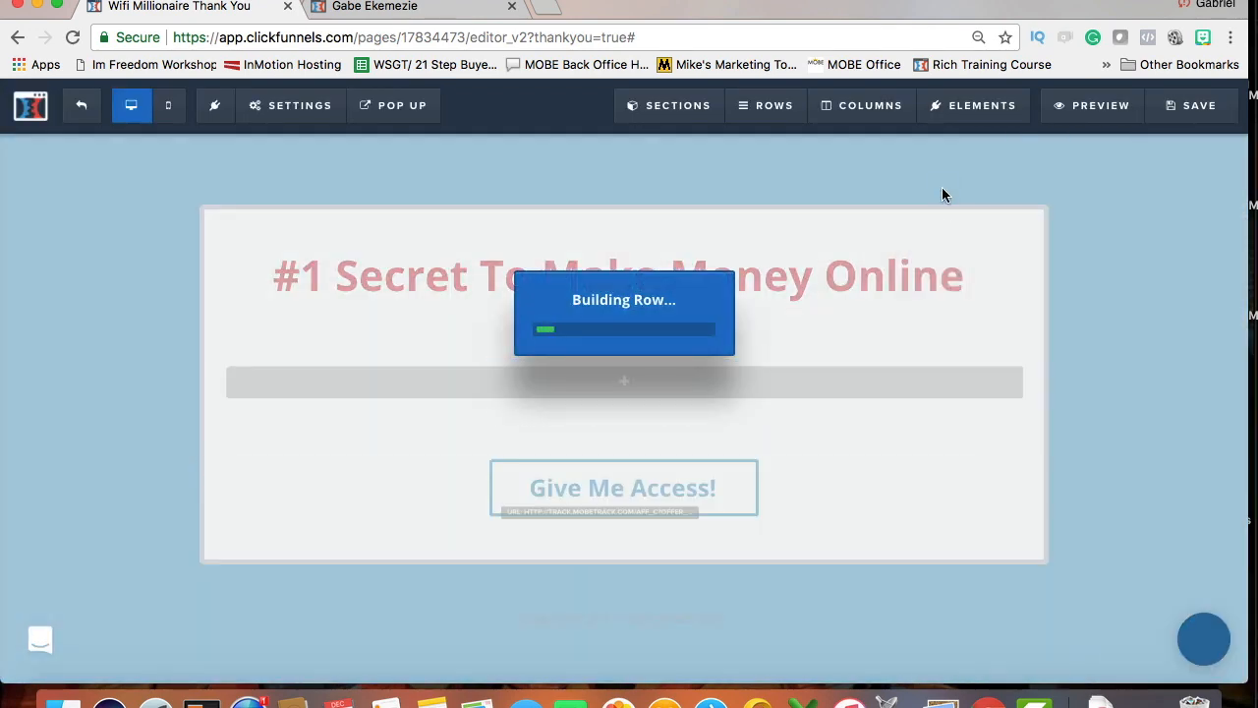
Add a video element to the empty row as a trial and delete it again
click(635, 385)
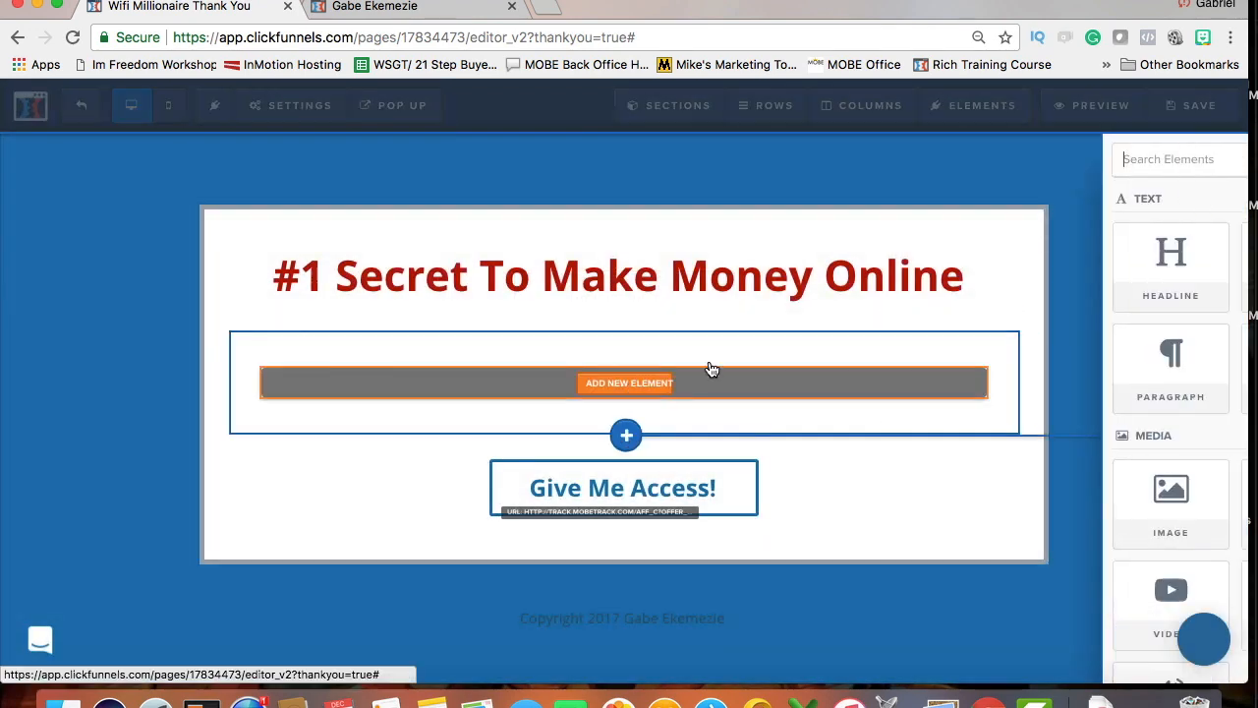
scroll(952, 443, down, 2)
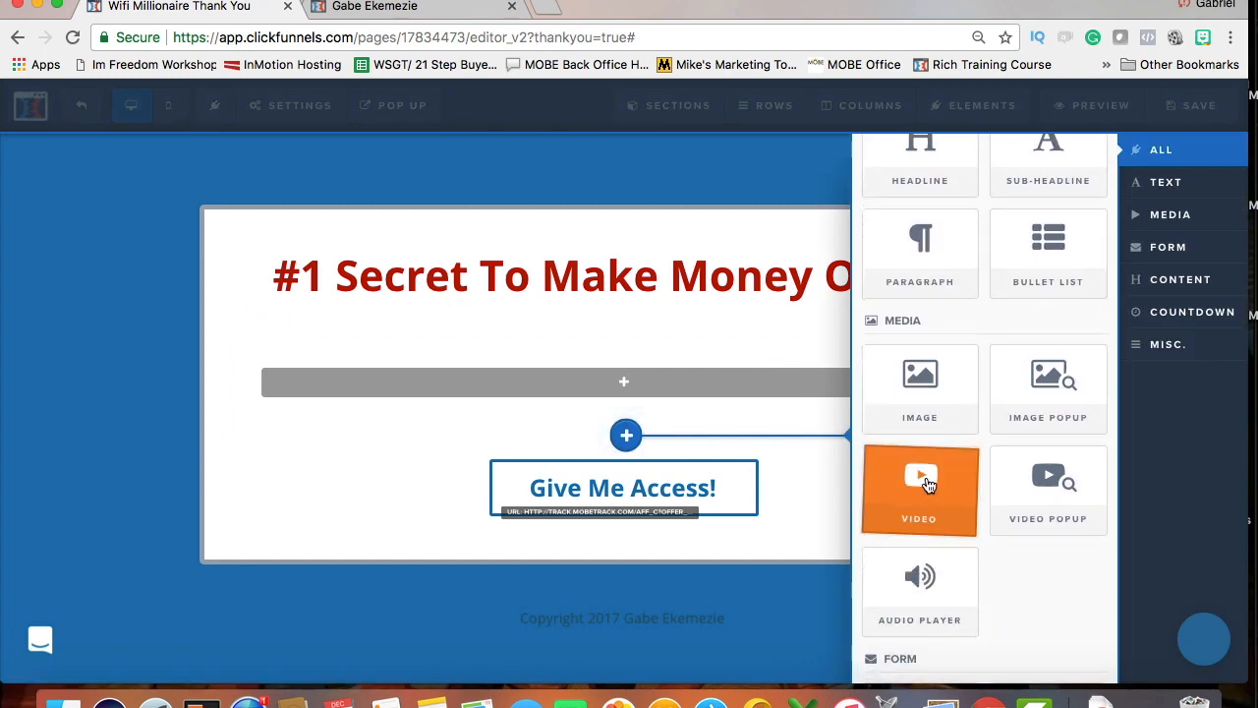
click(921, 482)
scroll(694, 519, down, 3)
scroll(693, 518, up, 3)
scroll(694, 518, down, 3)
scroll(695, 513, up, 2)
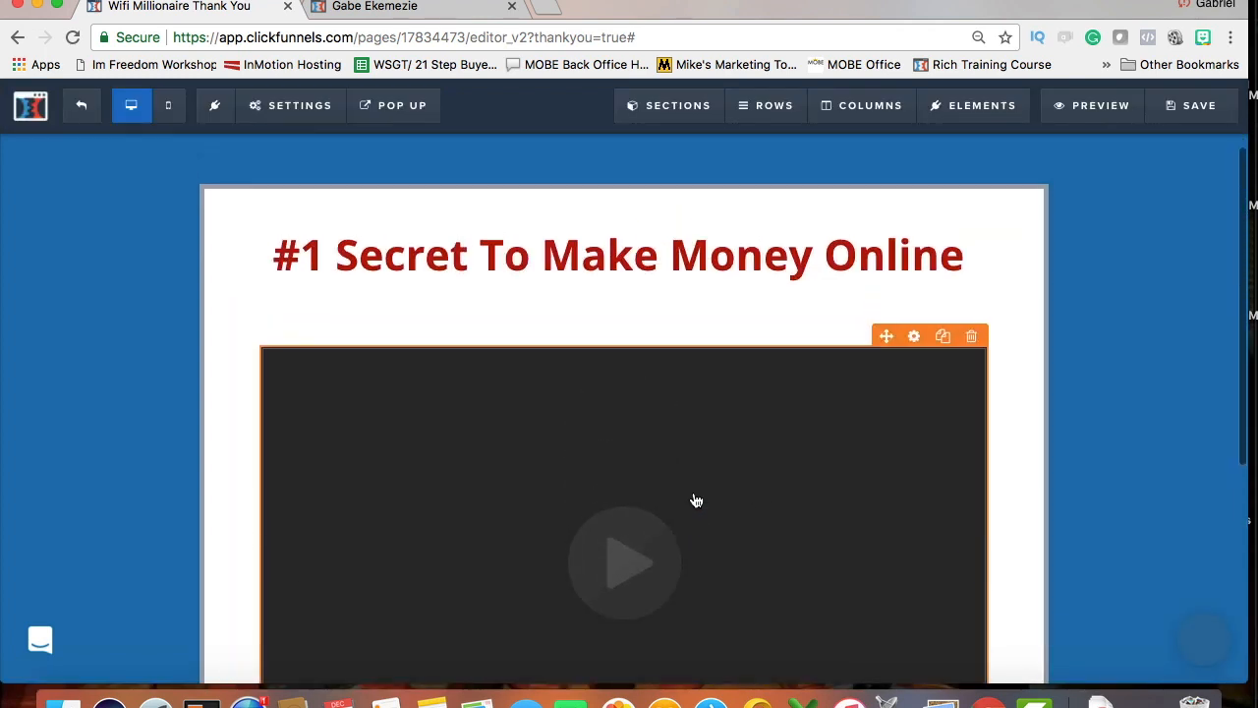
click(973, 338)
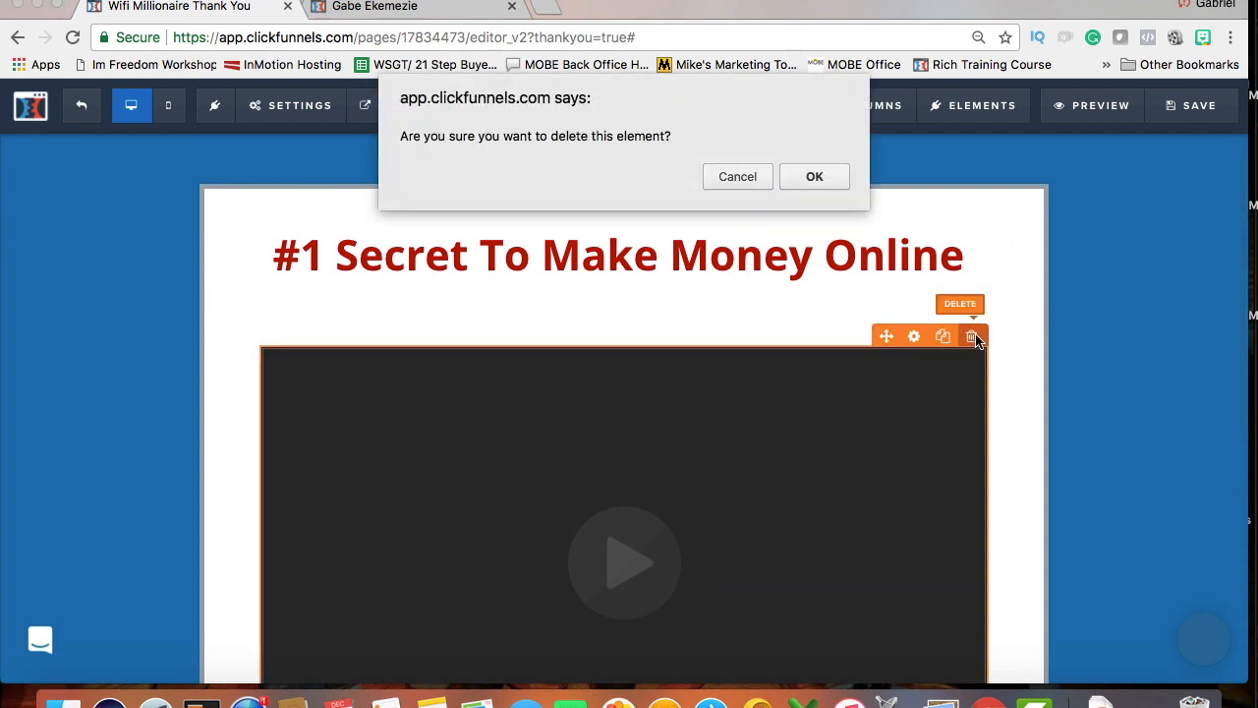
click(814, 177)
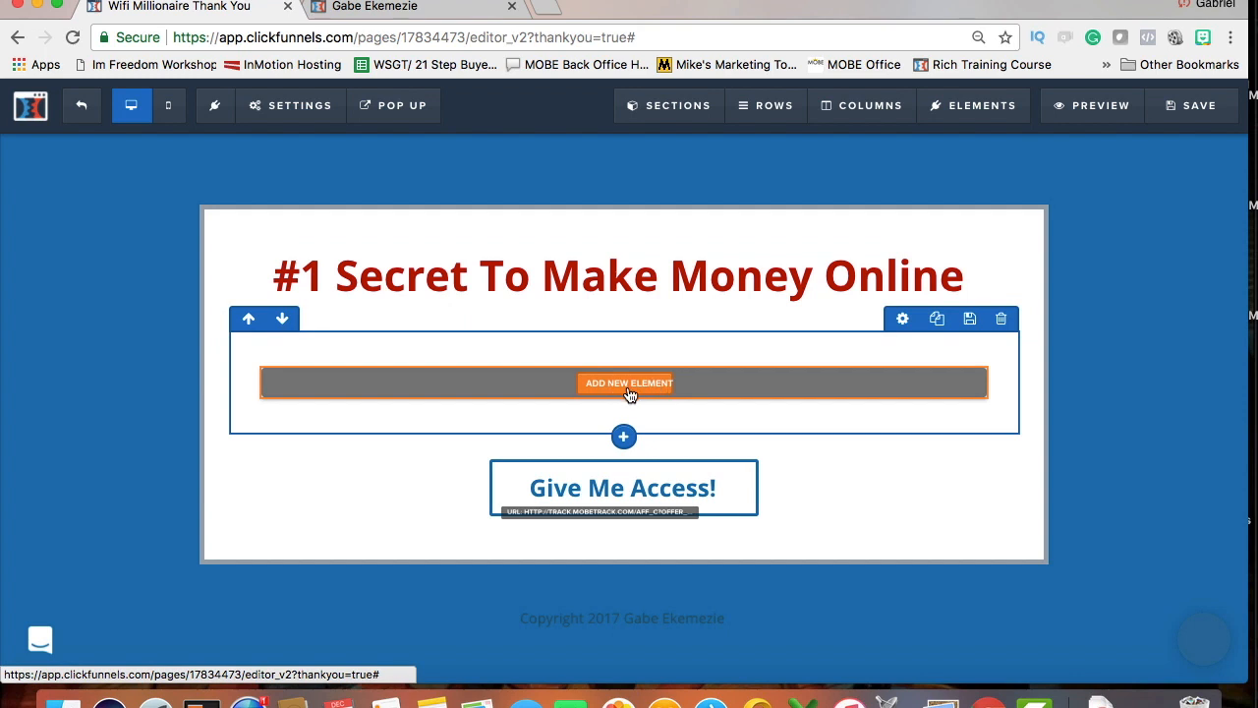
Add a headline element to the empty row with the text "Thanks for watching! Now watch this video!"
click(630, 383)
click(929, 251)
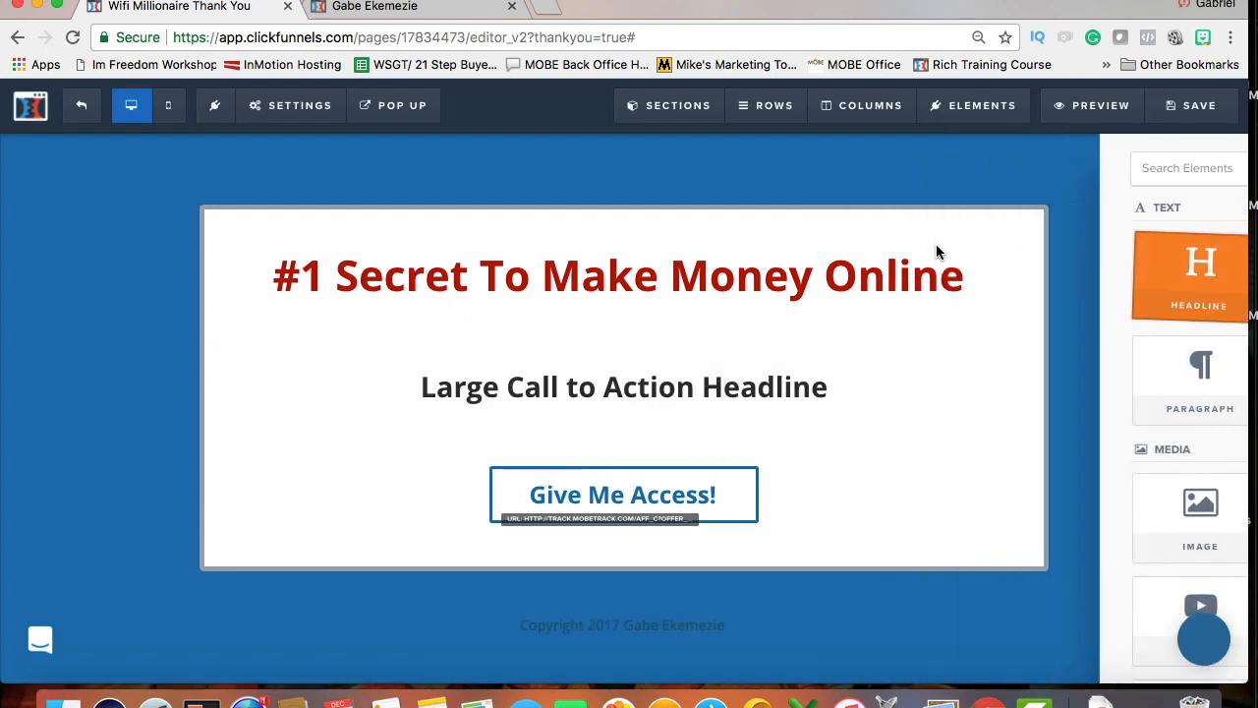
triple_click(619, 388)
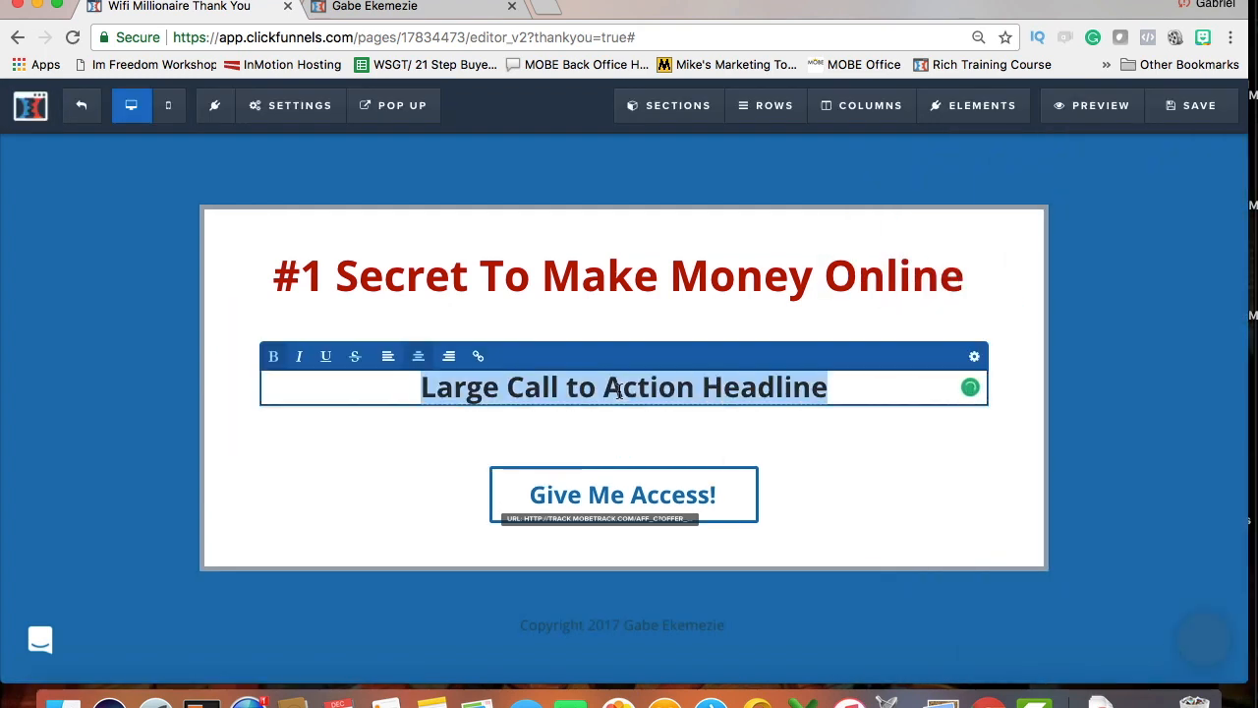
text(Thans)
key(BackSpace)
text(ks for watching! Now watch this video)
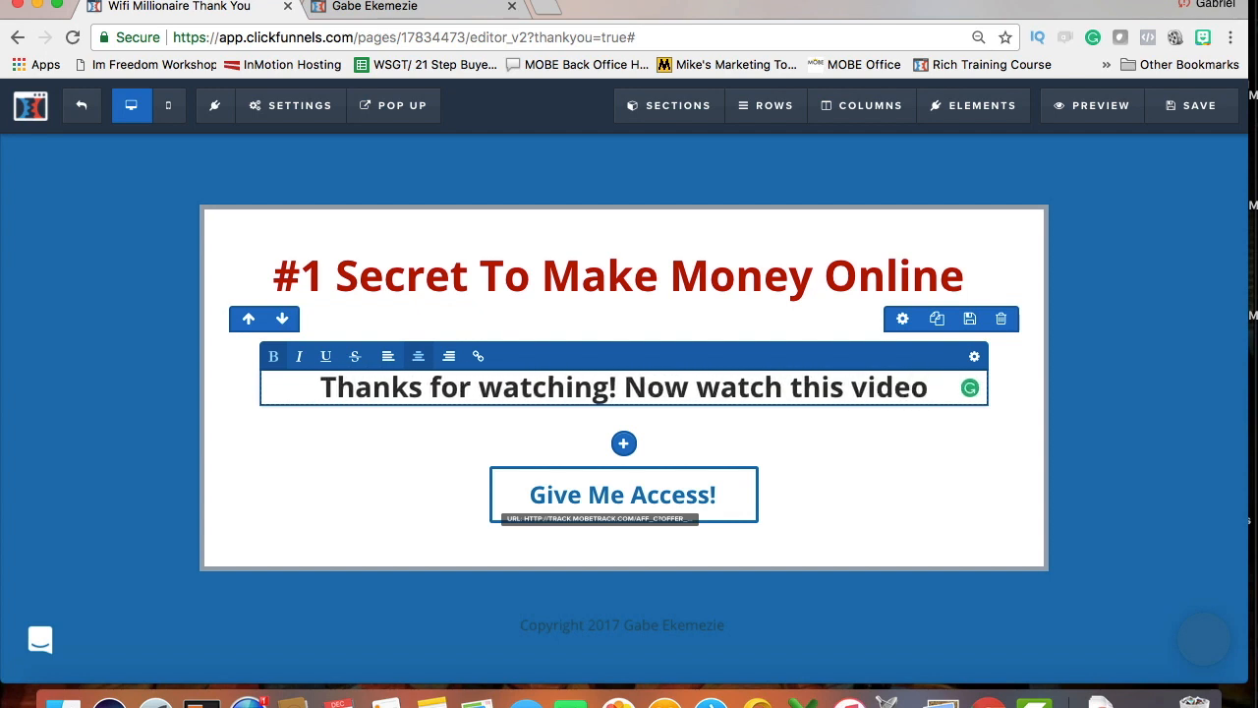
text(!)
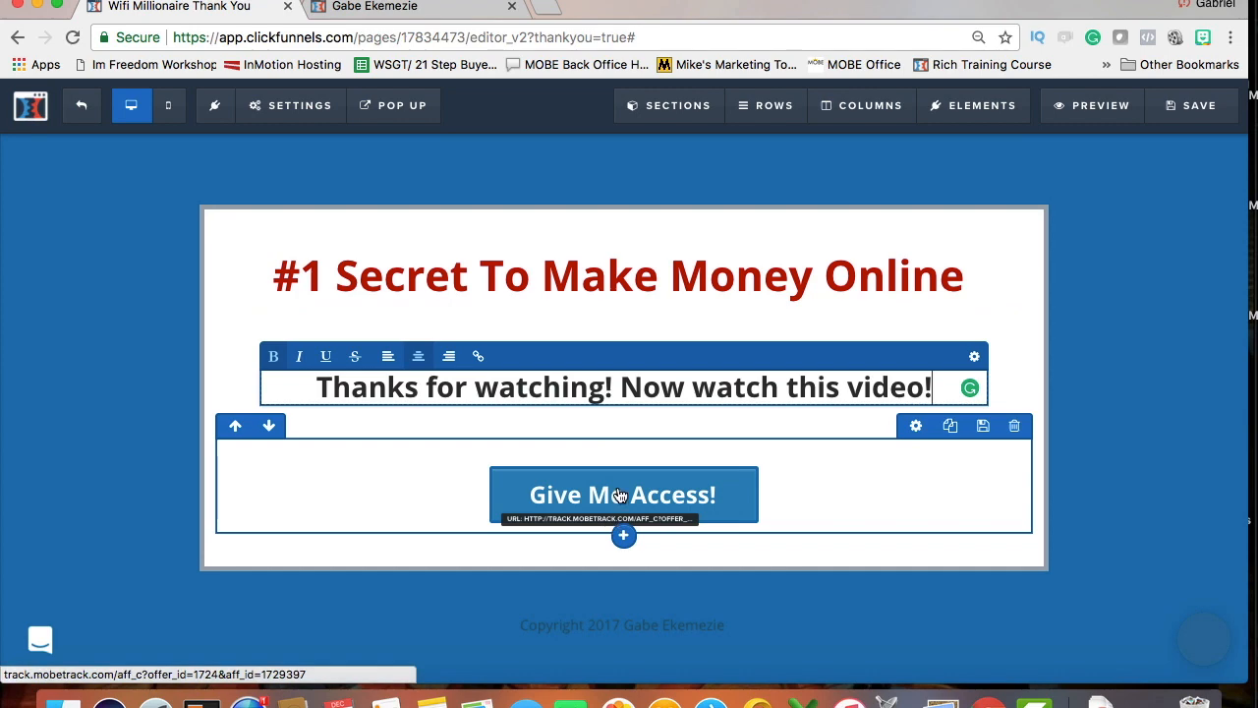
Insert a one-column row below the "Give Me Access!" button as a trial and delete it
click(623, 538)
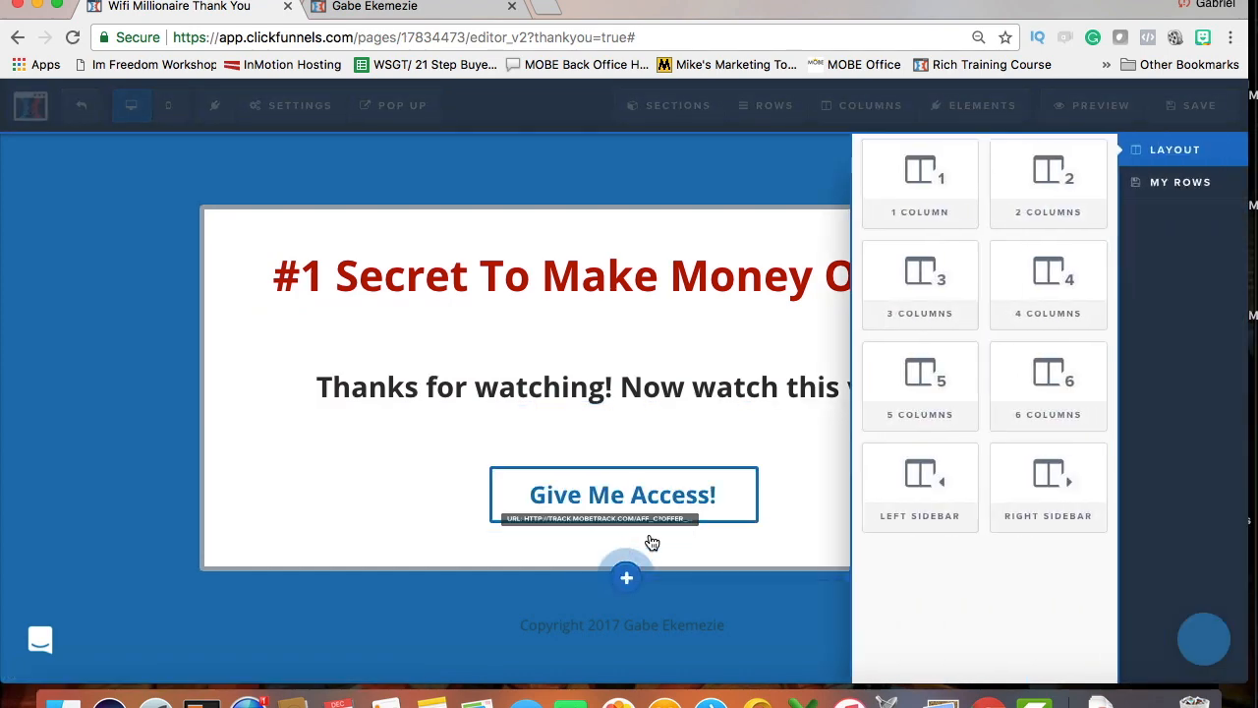
click(938, 180)
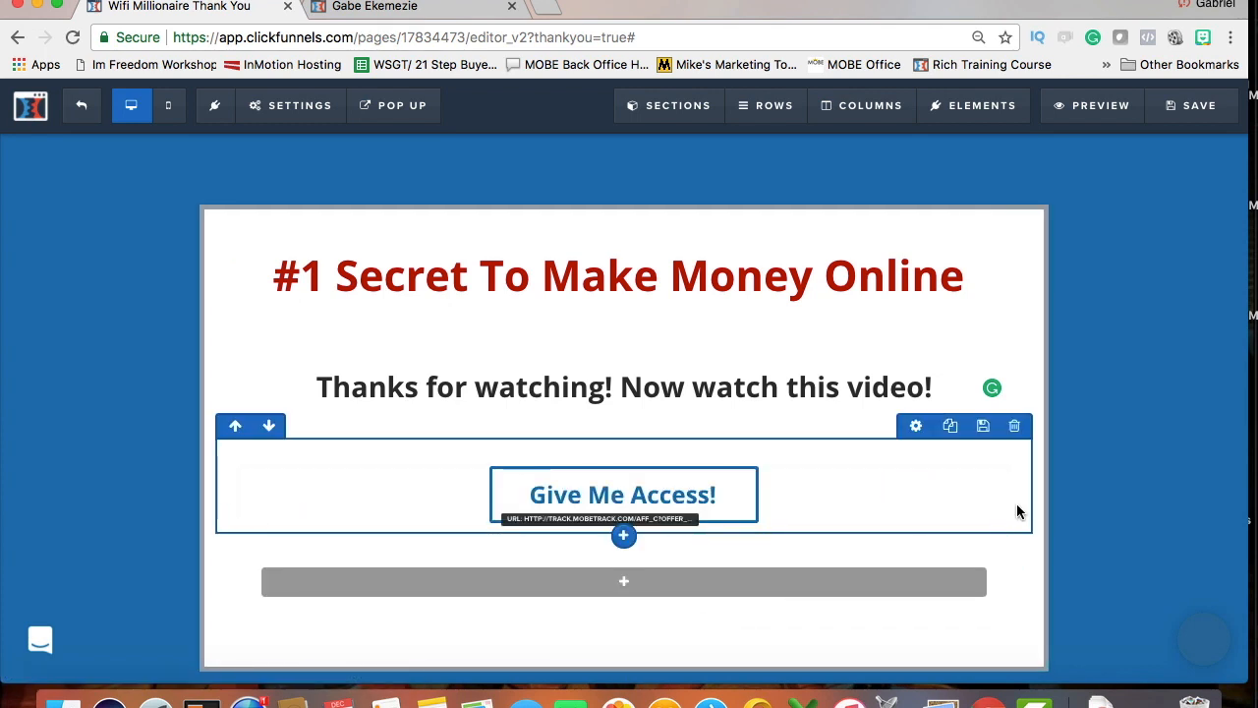
click(1002, 518)
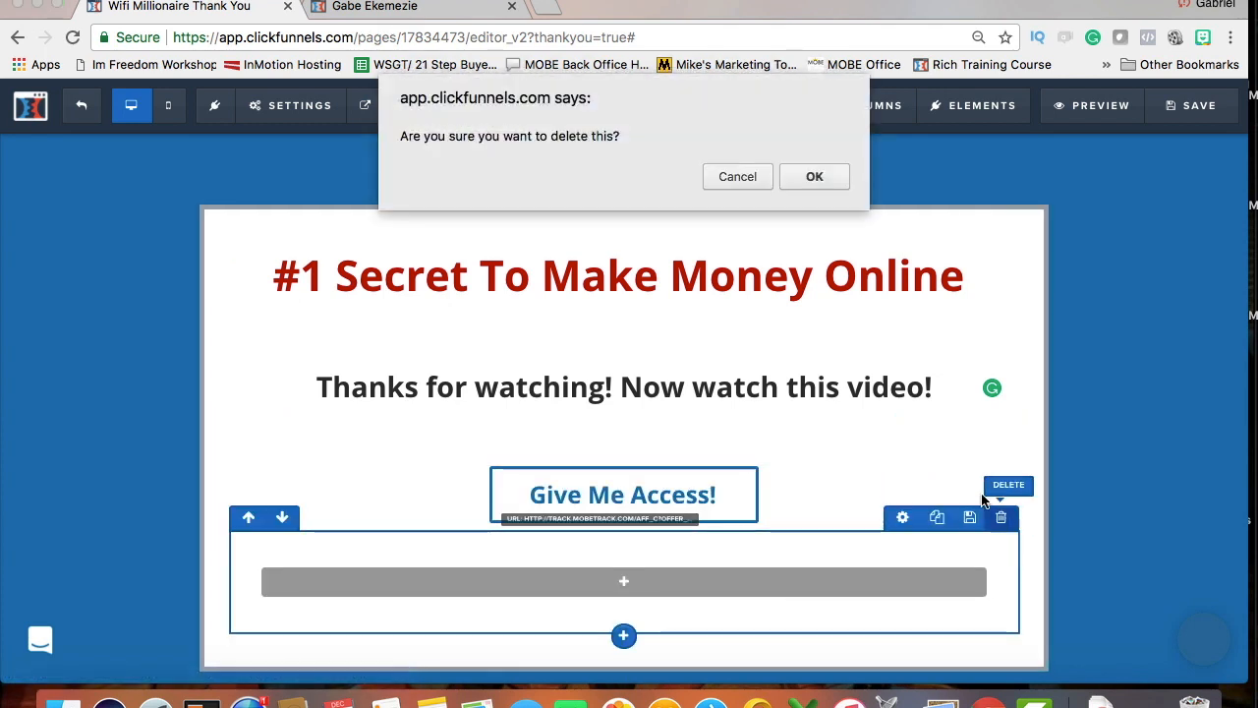
click(815, 176)
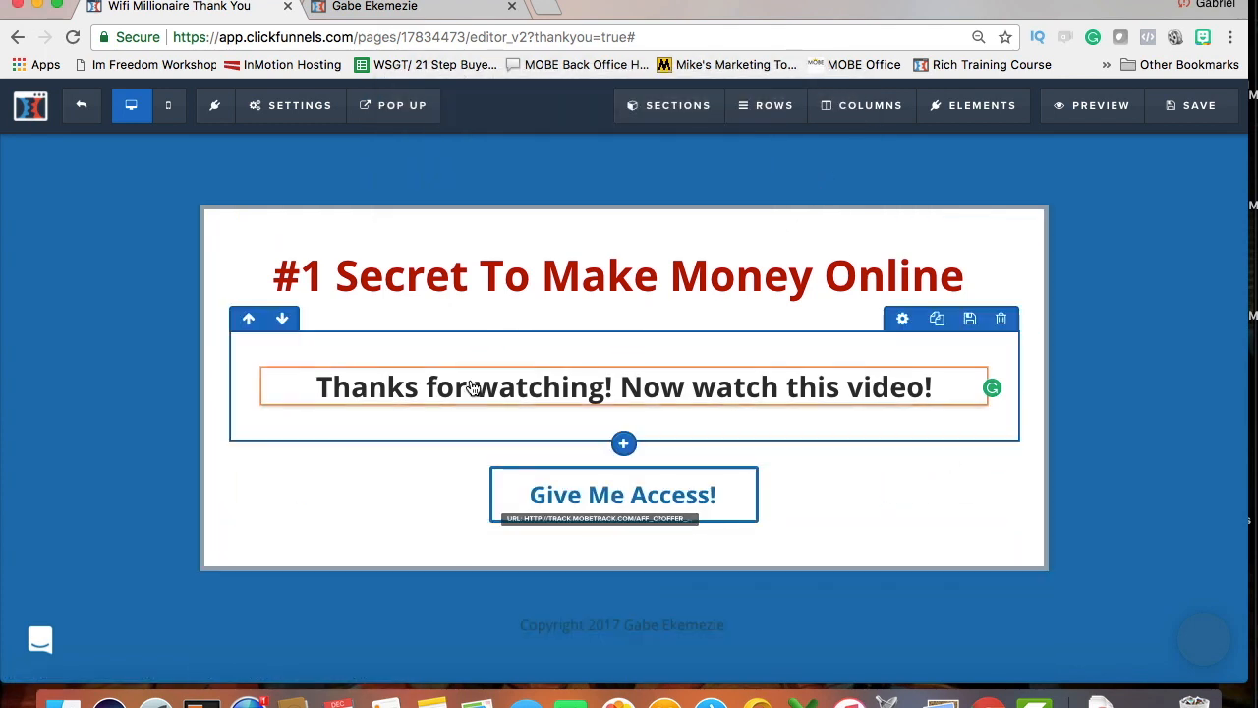
Insert a one-column row with a video element below the "Thanks for watching!" headline as a trial and delete the row
click(625, 444)
click(909, 195)
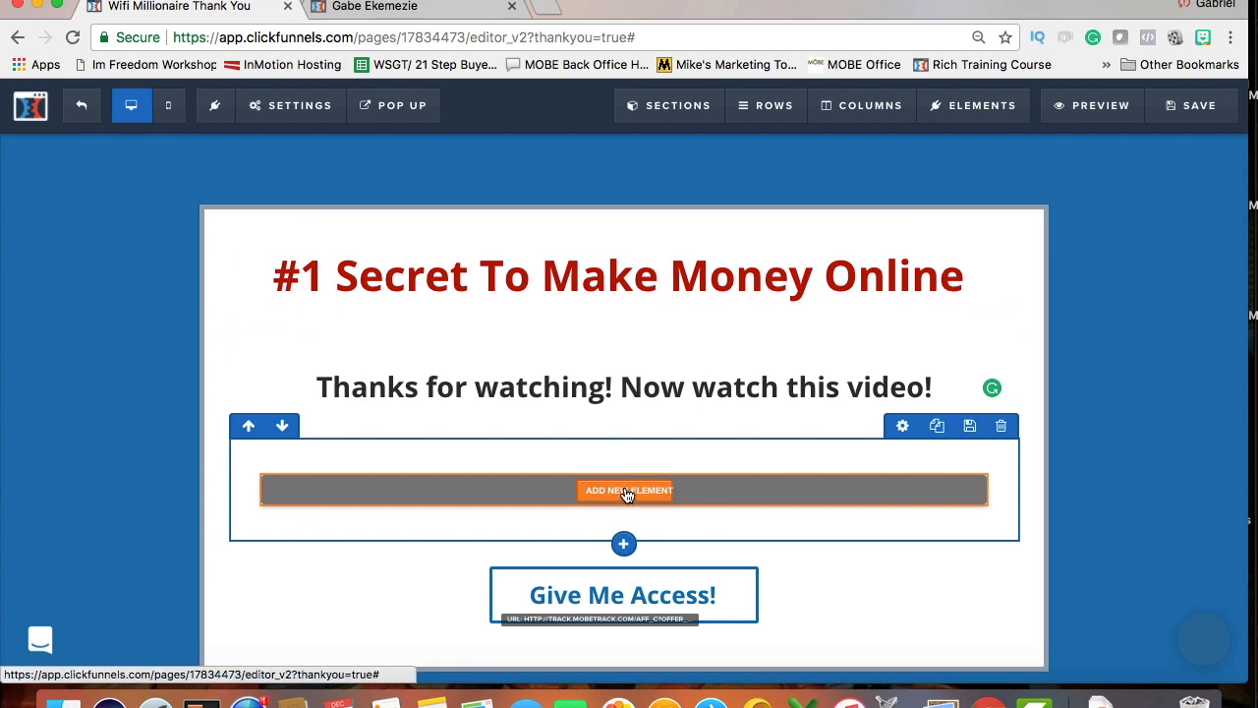
click(627, 494)
scroll(948, 506, down, 2)
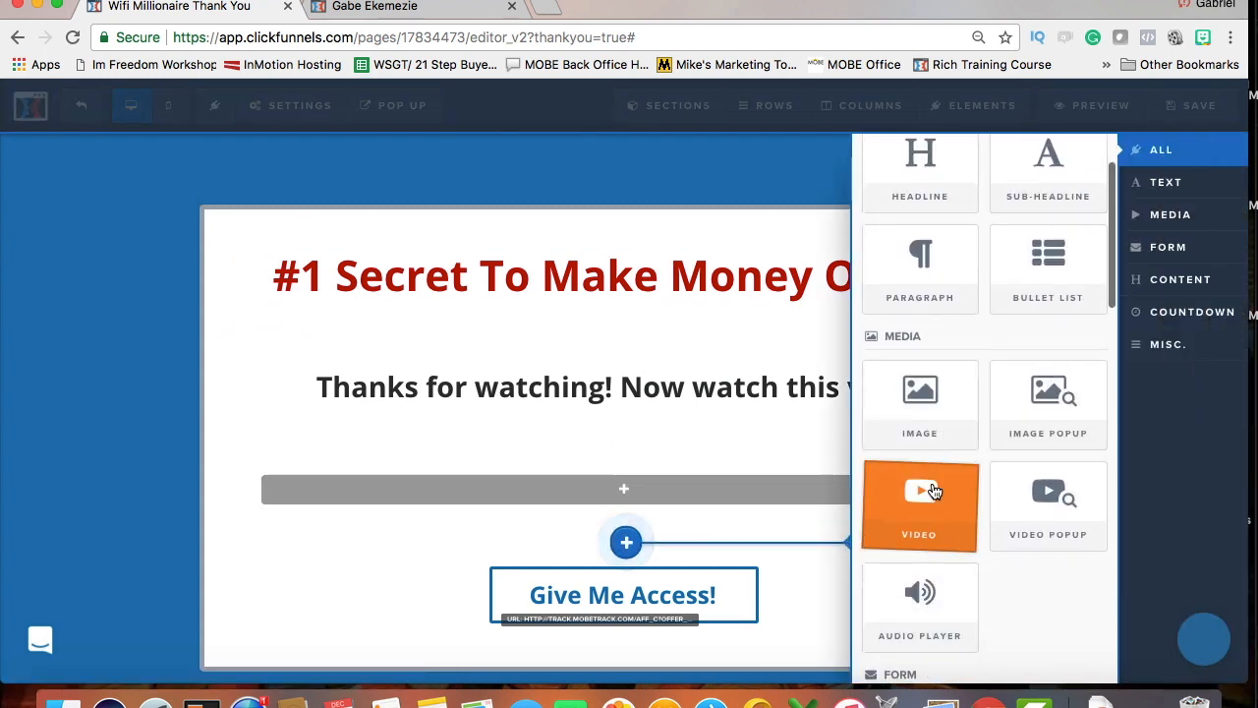
click(934, 492)
scroll(935, 491, down, 8)
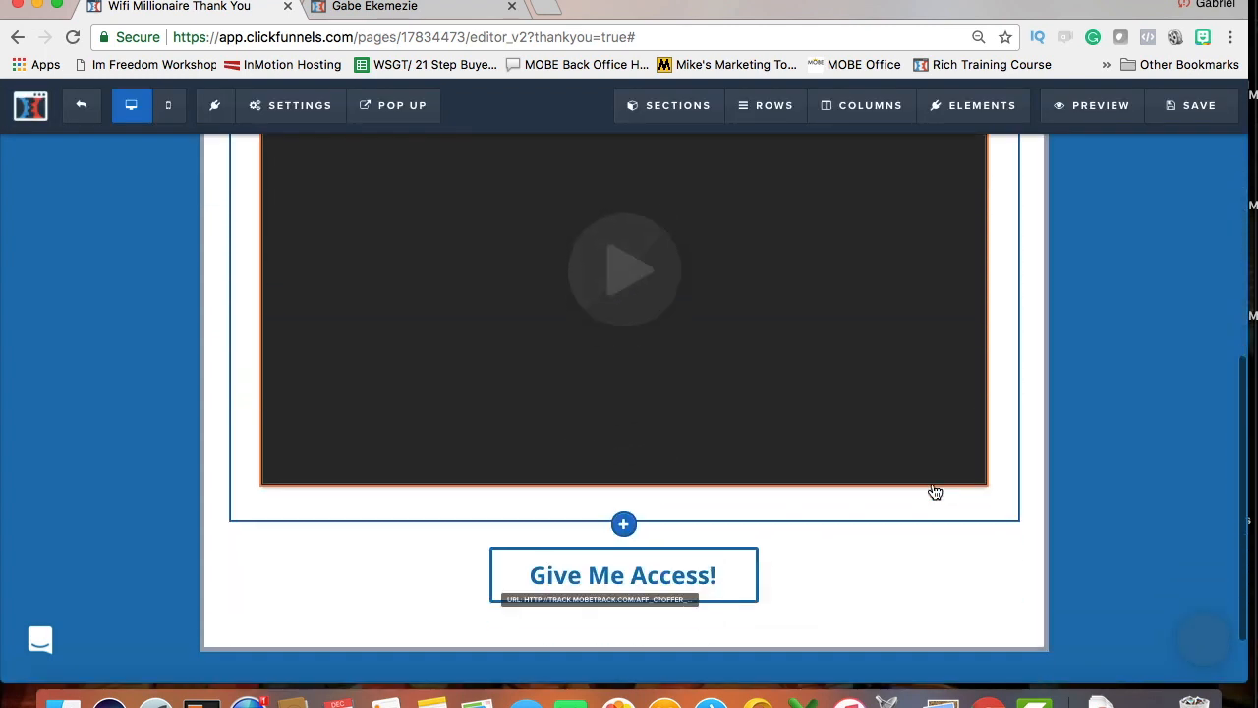
scroll(933, 488, up, 8)
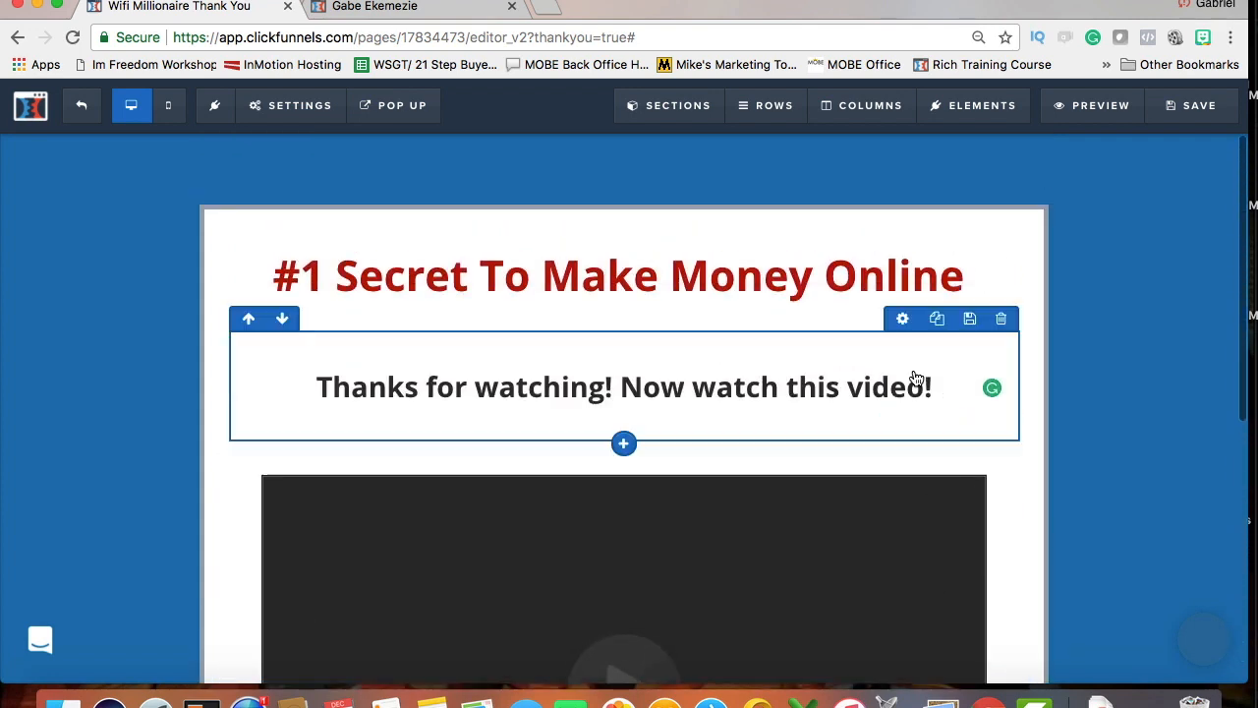
click(1002, 426)
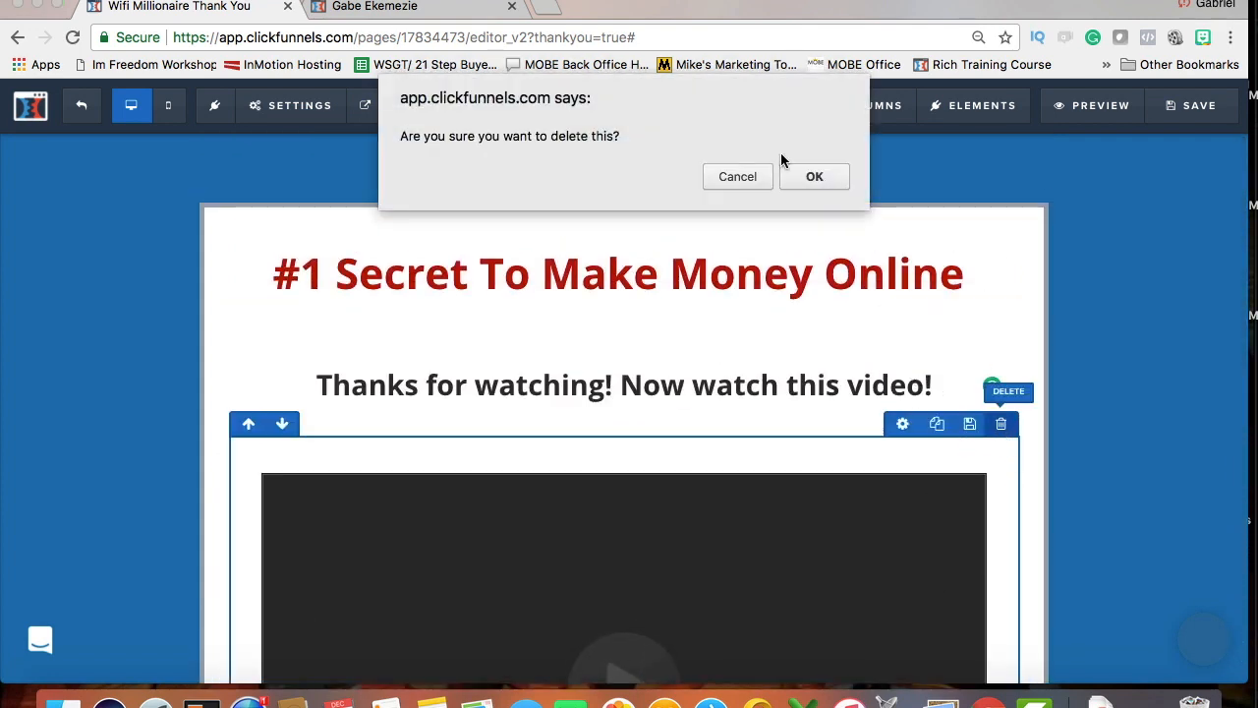
click(815, 176)
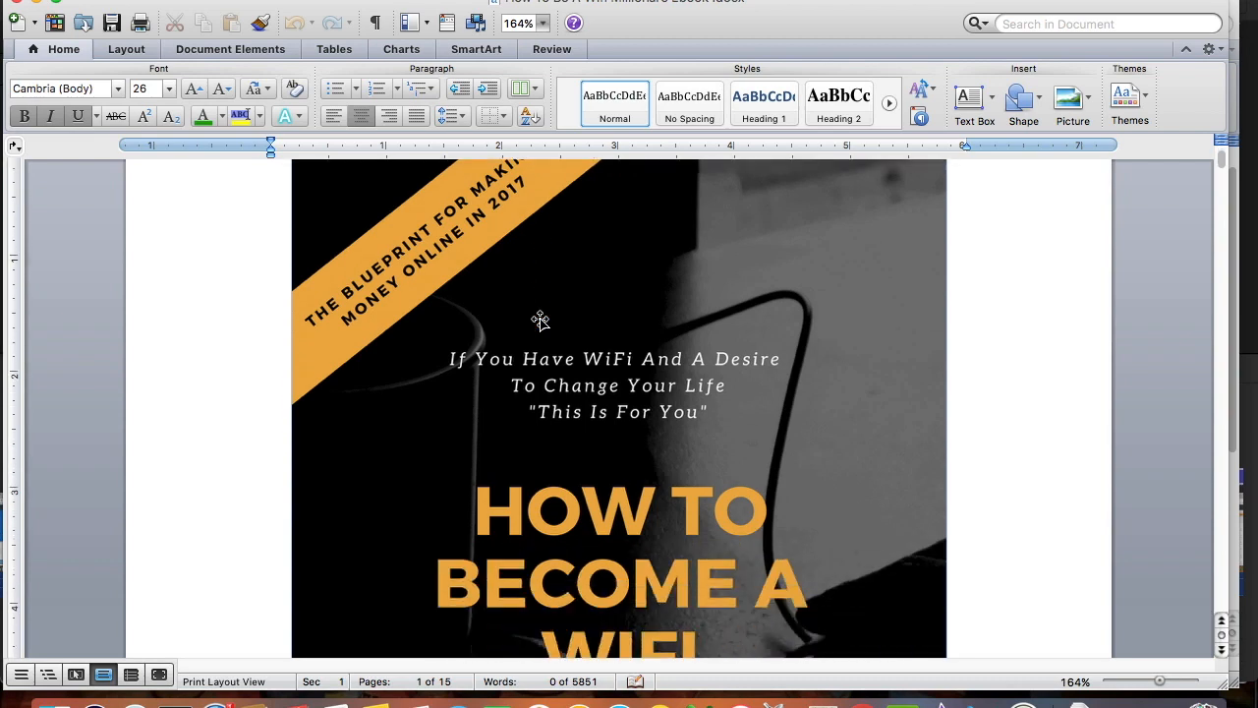
Switch to Word and look through the Wifi Millionaire e-book's cover, table of contents and illustrated chapter pages
scroll(539, 318, down, 10)
scroll(539, 317, down, 8)
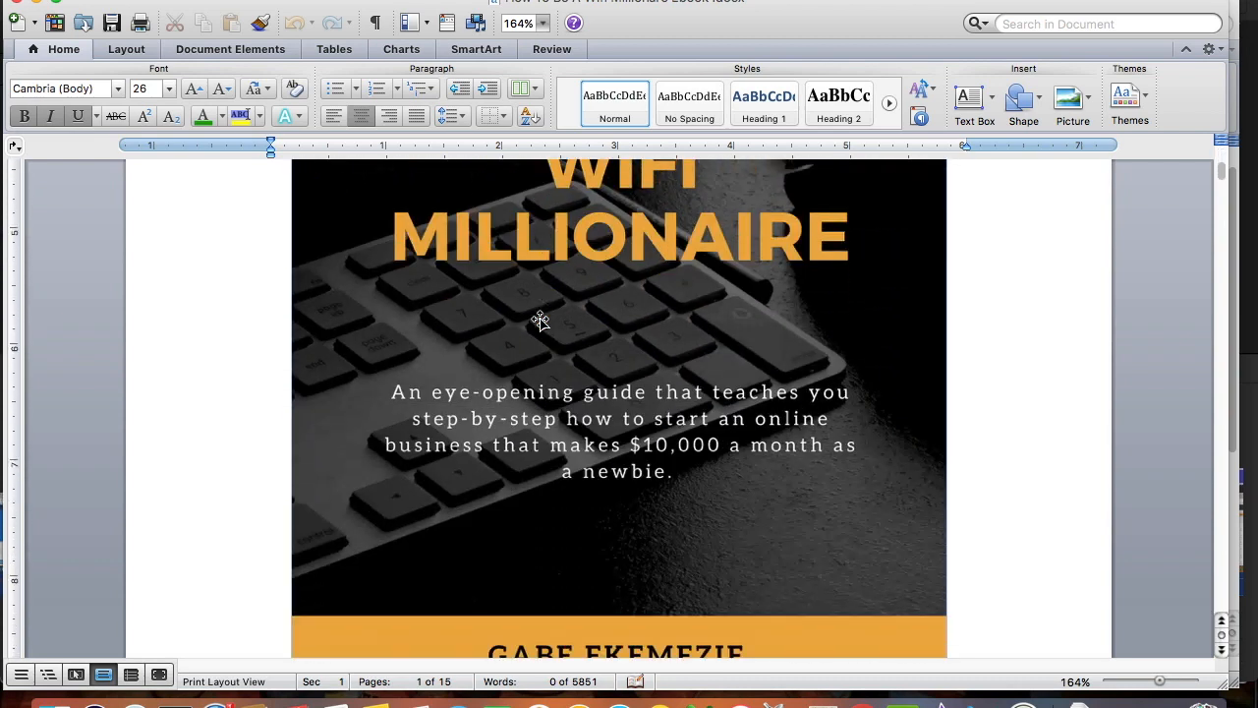
scroll(540, 320, down, 15)
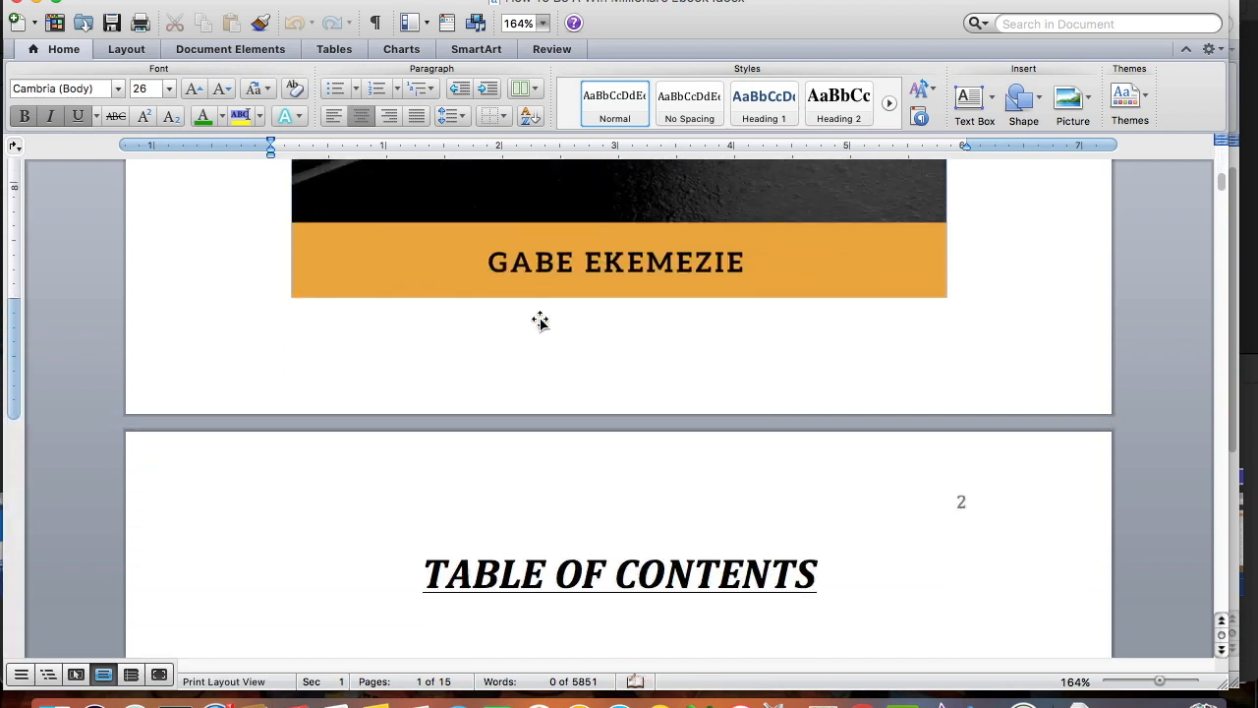
scroll(540, 320, down, 5)
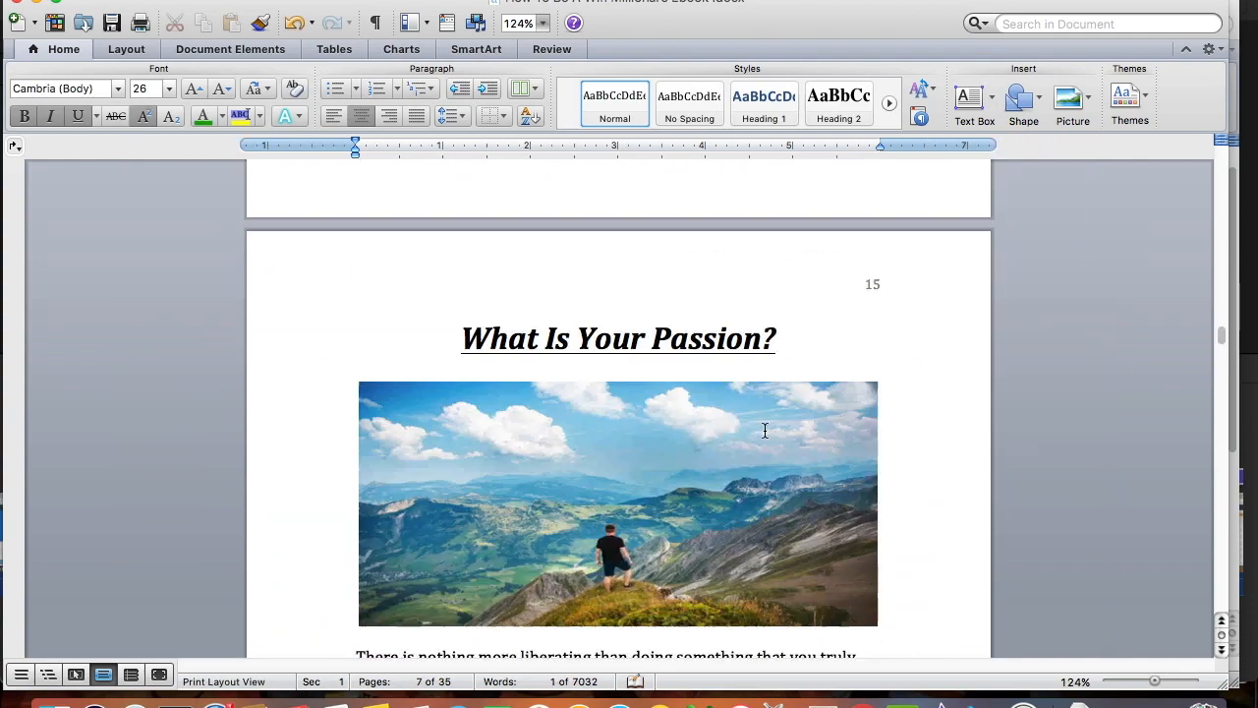
scroll(763, 427, down, 8)
scroll(765, 430, up, 10)
scroll(764, 430, down, 20)
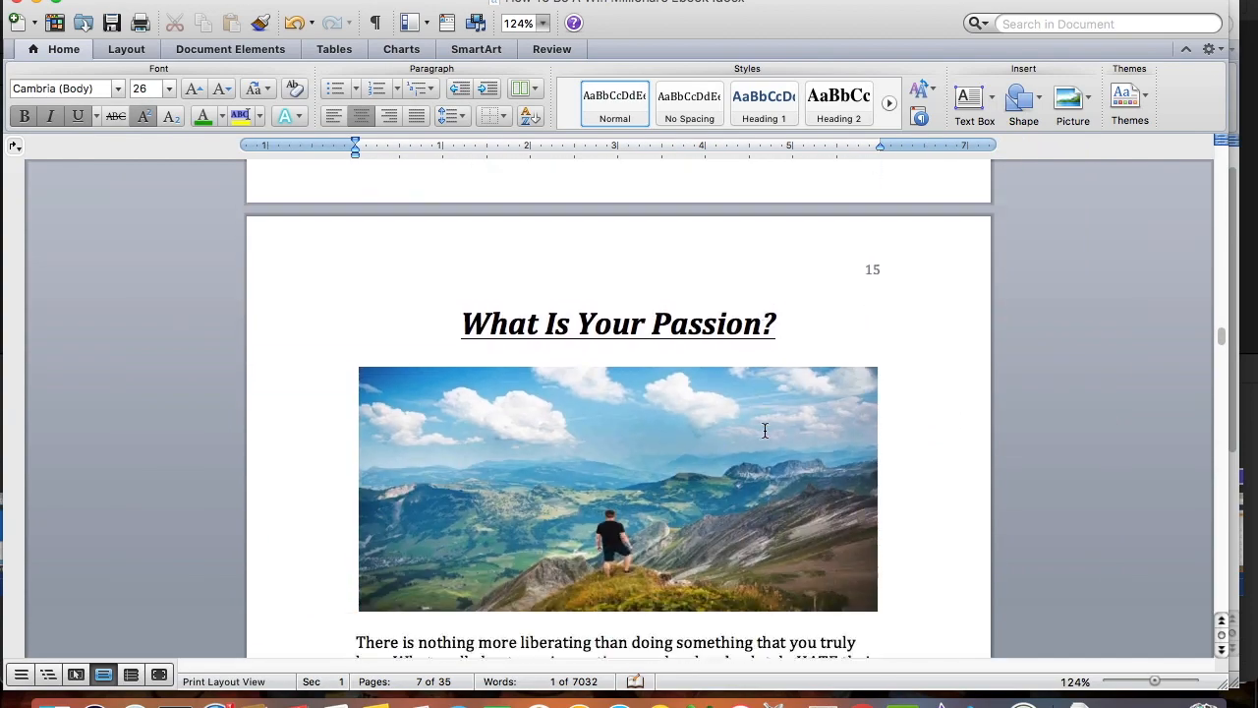
scroll(765, 431, down, 20)
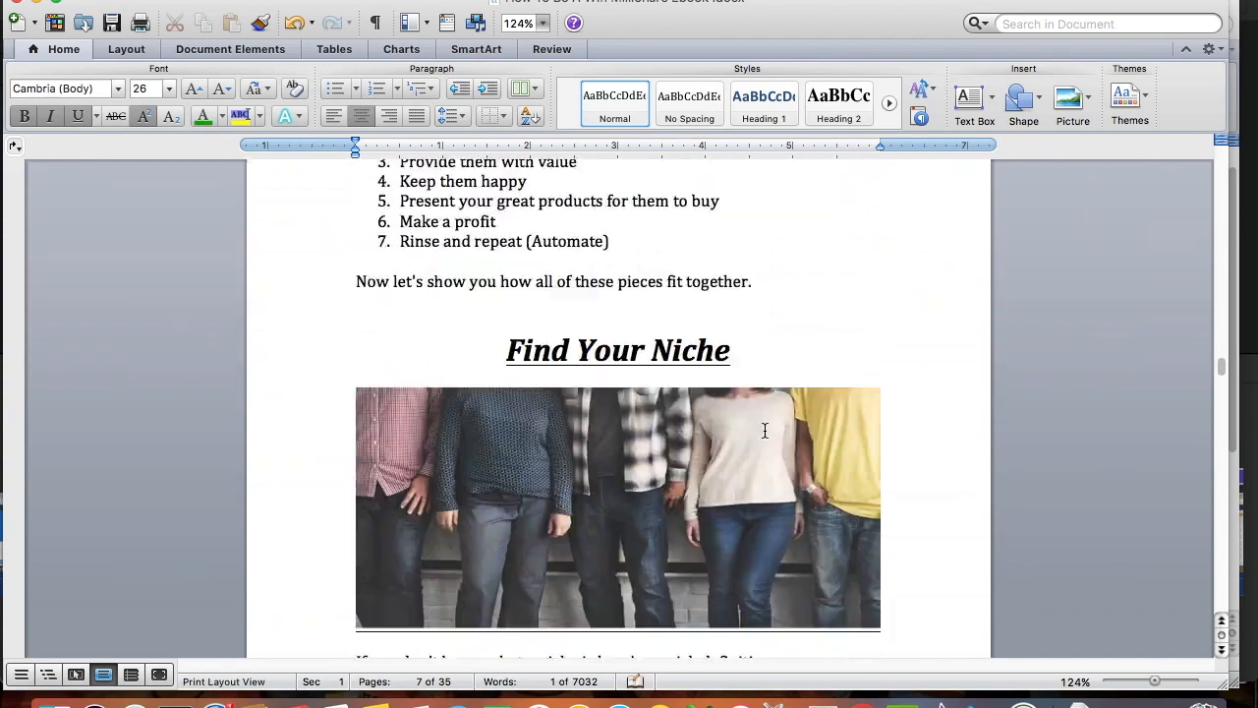
scroll(764, 430, down, 20)
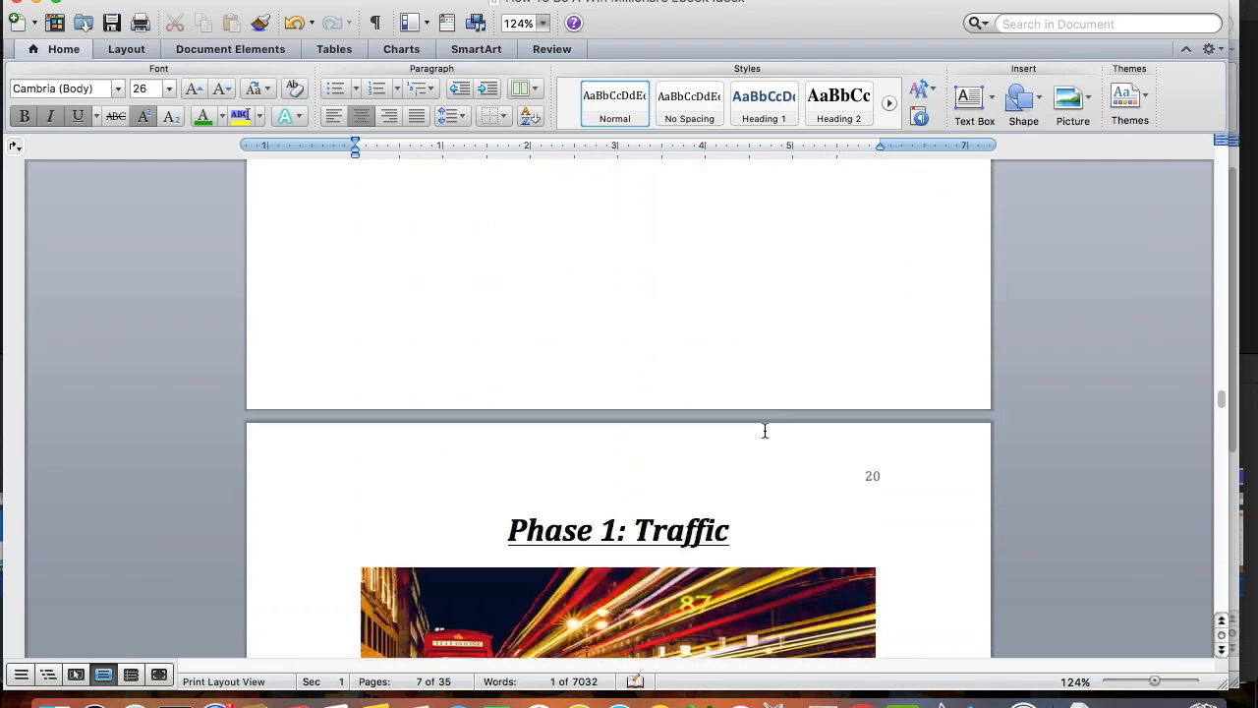
scroll(764, 430, down, 5)
scroll(765, 430, up, 20)
scroll(765, 431, up, 15)
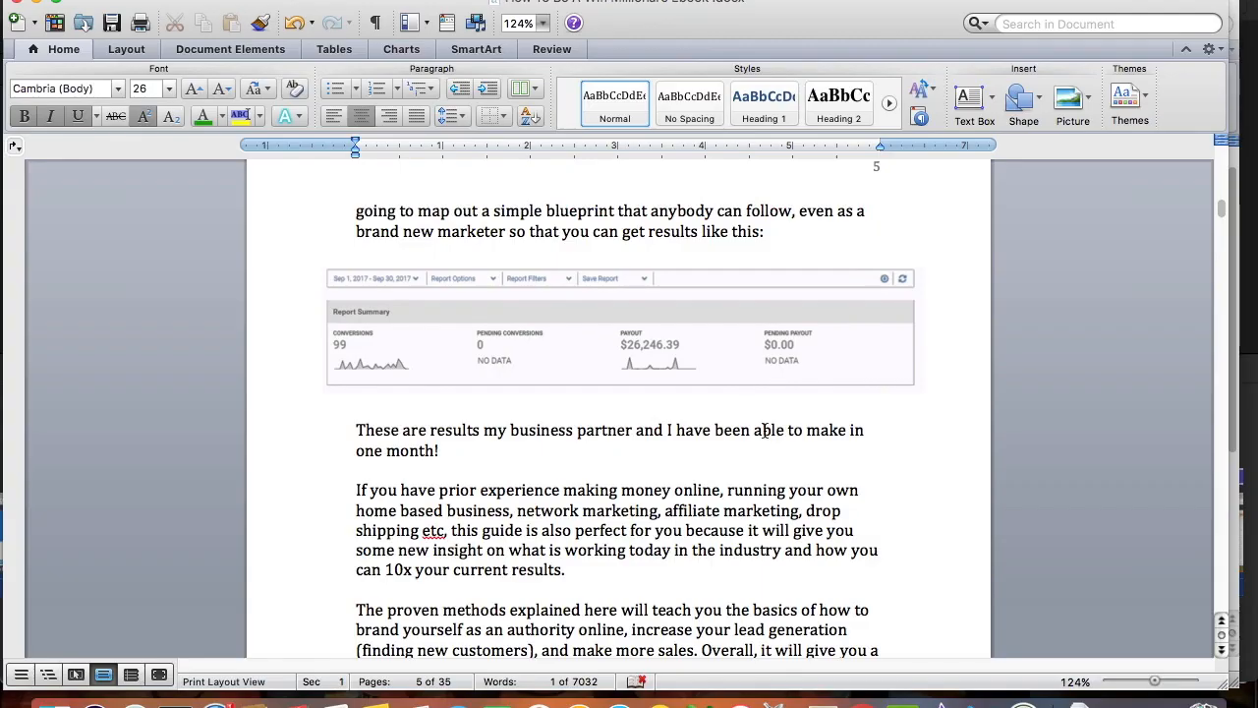
Review the e-book's "Before We Get Started" introduction and the earnings and commission screenshots on pages 5 and 6
scroll(764, 431, down, 15)
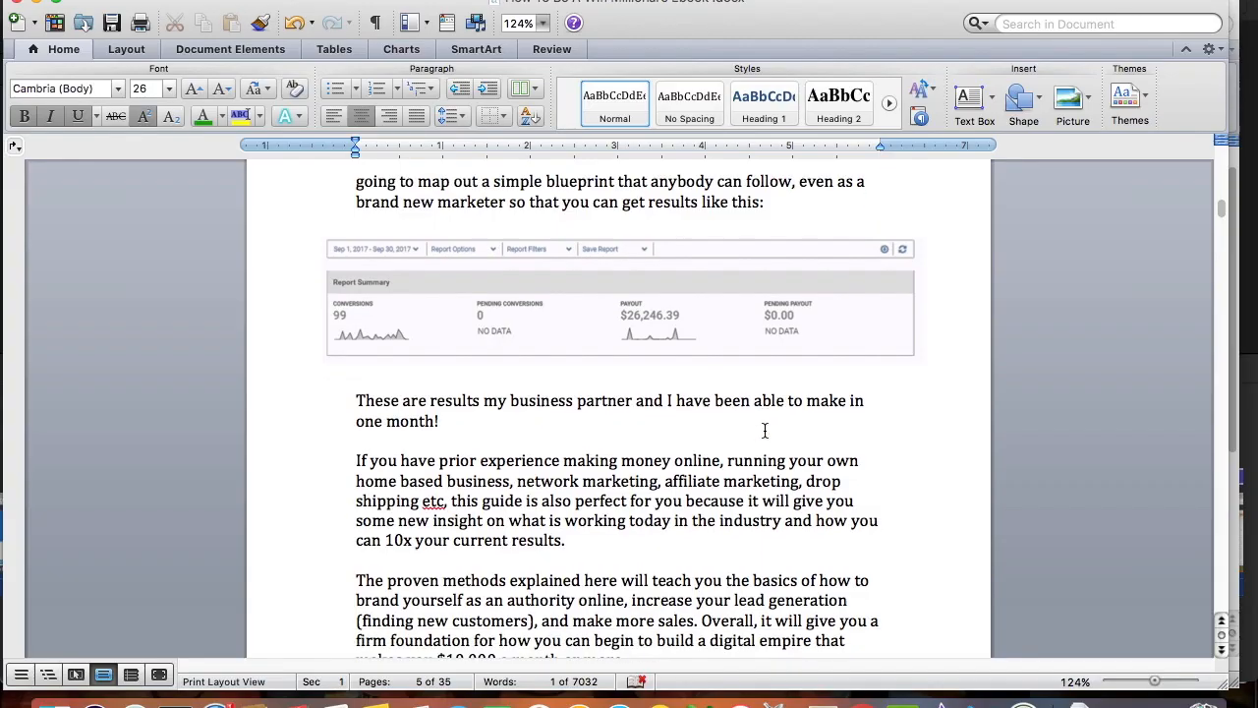
scroll(764, 430, down, 10)
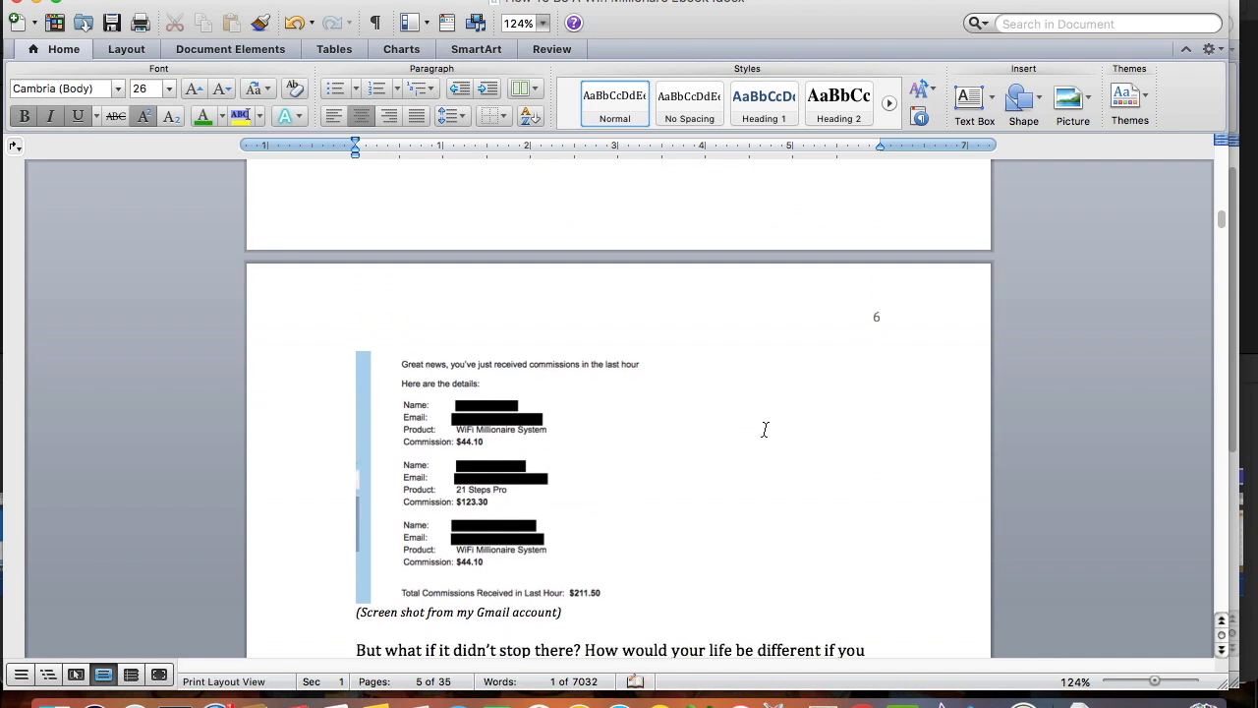
scroll(765, 430, down, 5)
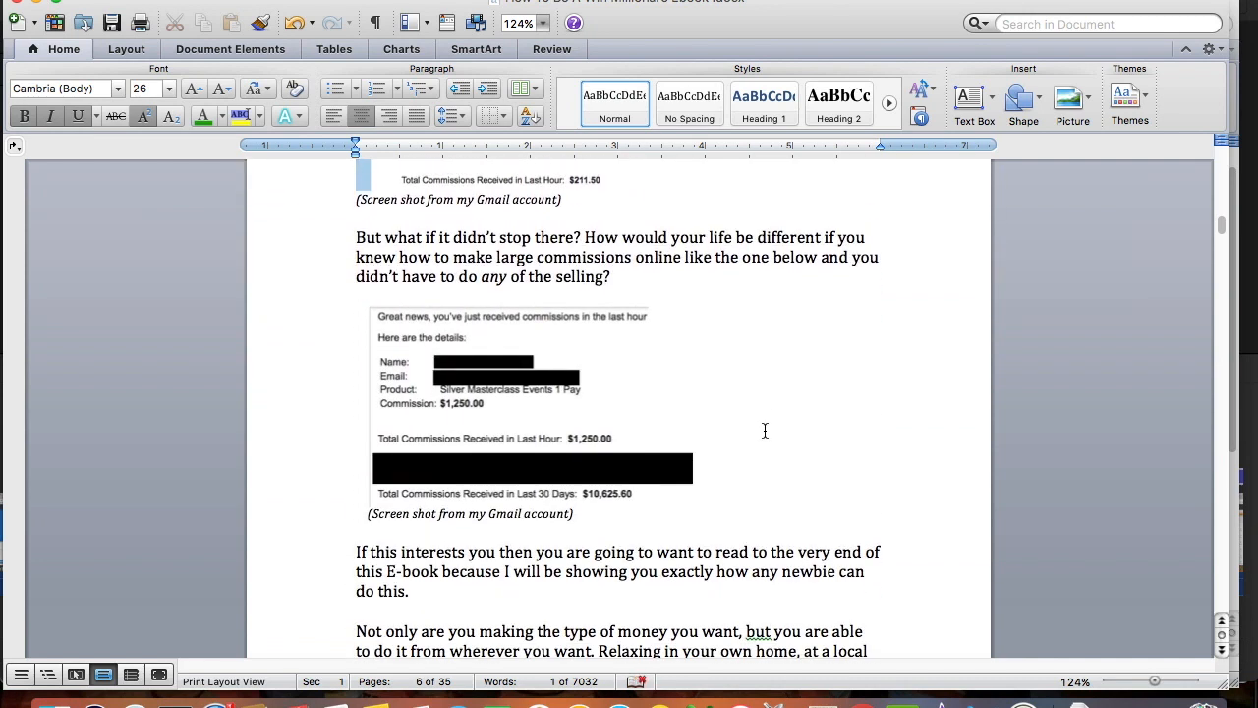
scroll(764, 430, down, 3)
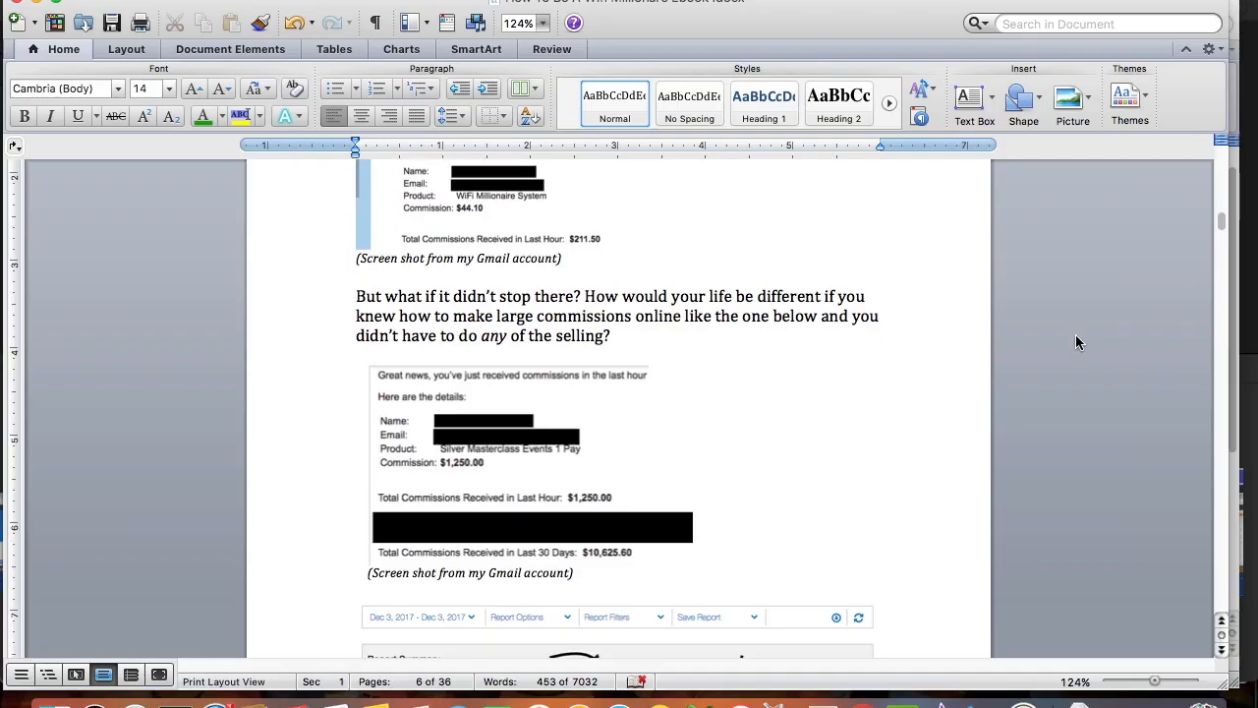
scroll(1076, 334, down, 3)
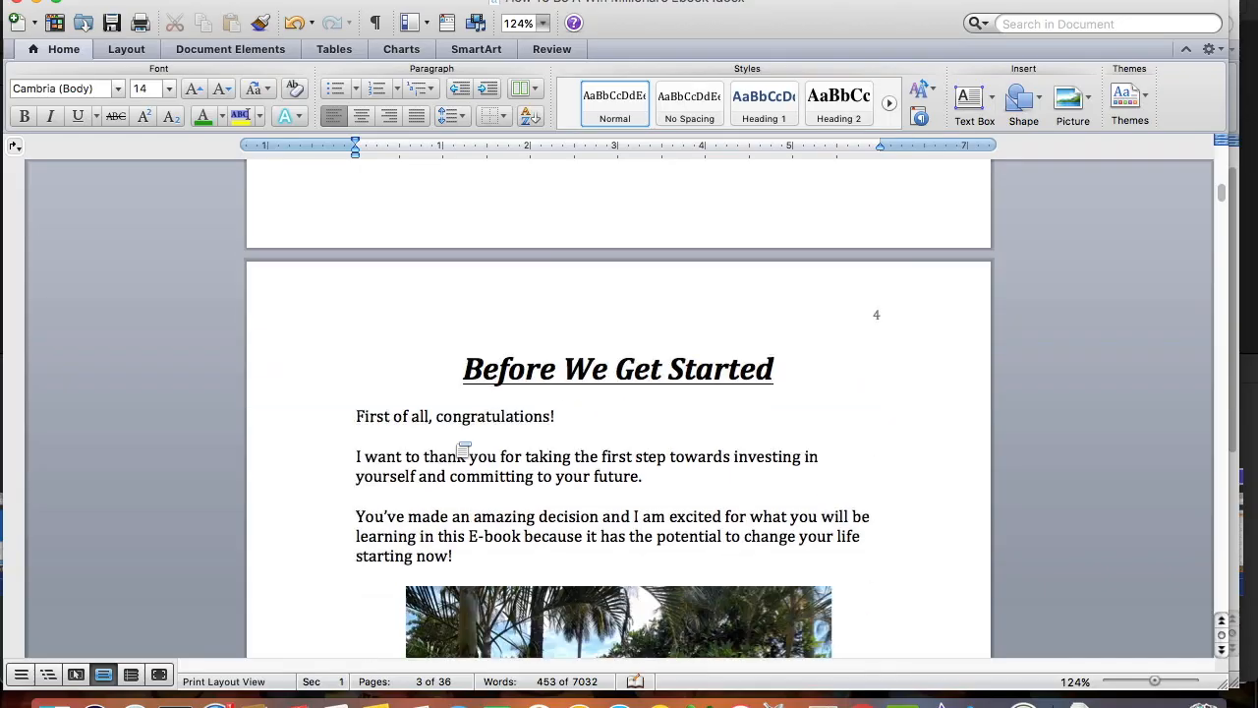
scroll(463, 449, down, 10)
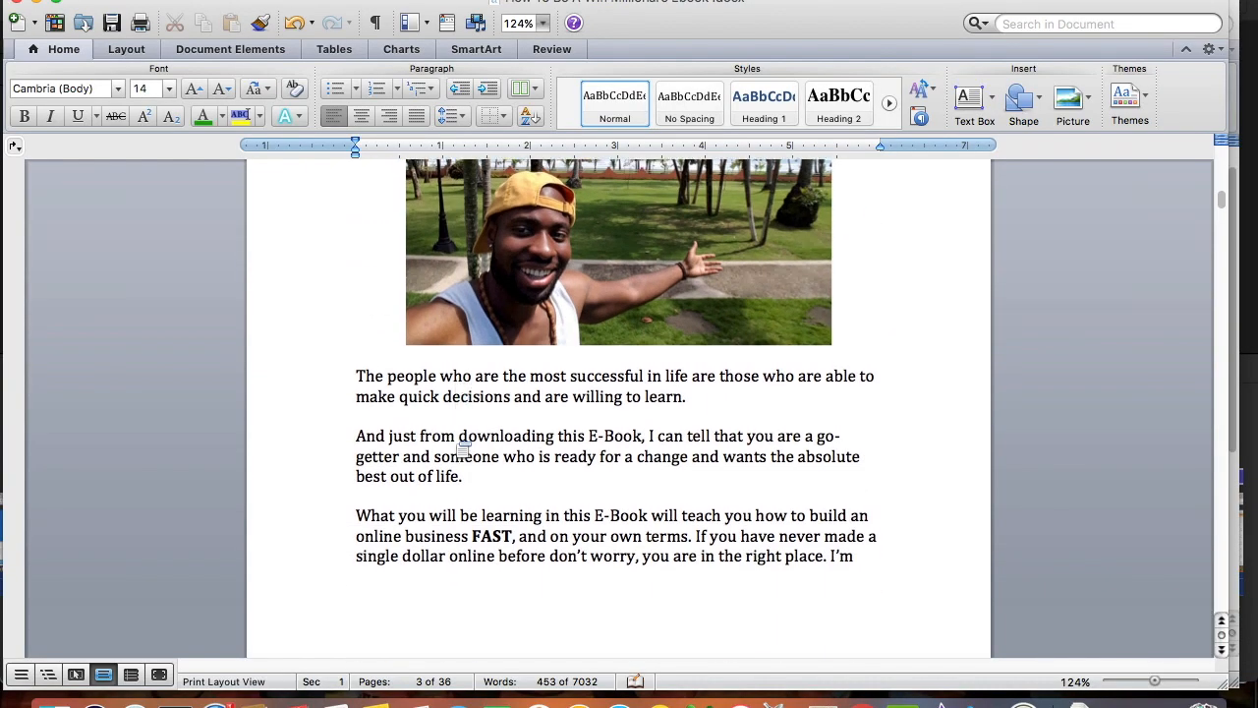
scroll(457, 444, down, 6)
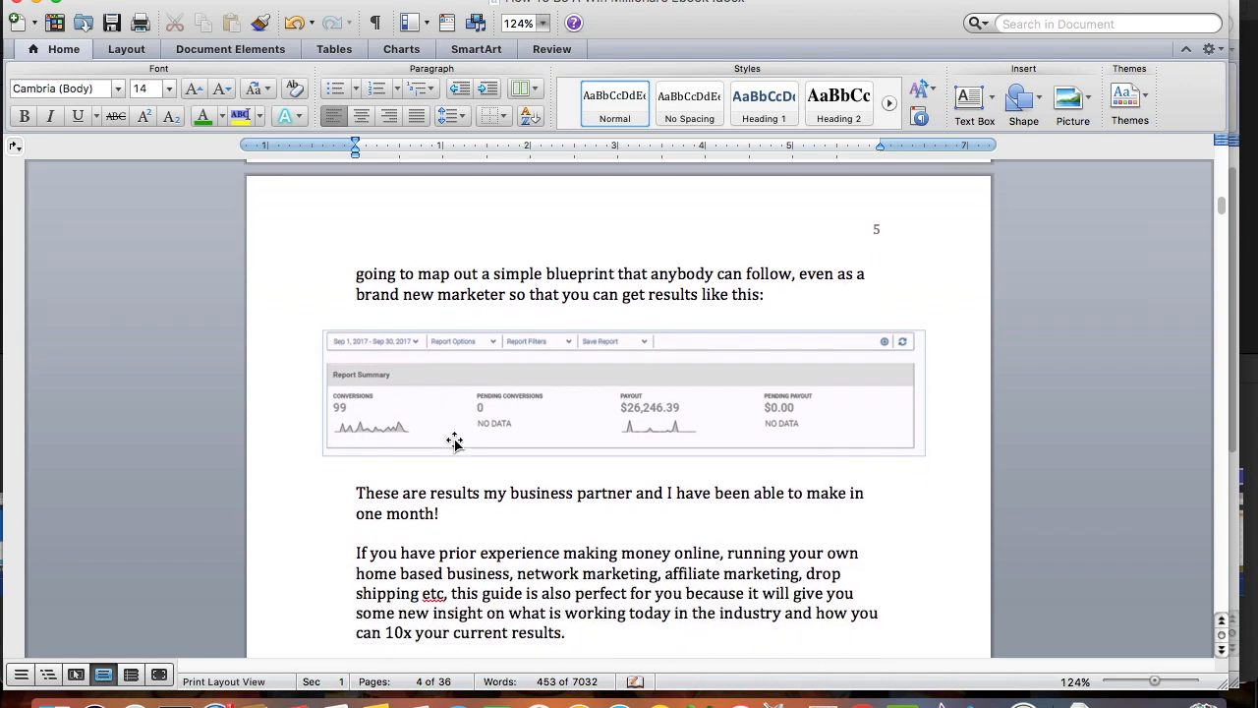
scroll(455, 444, down, 4)
scroll(455, 443, down, 10)
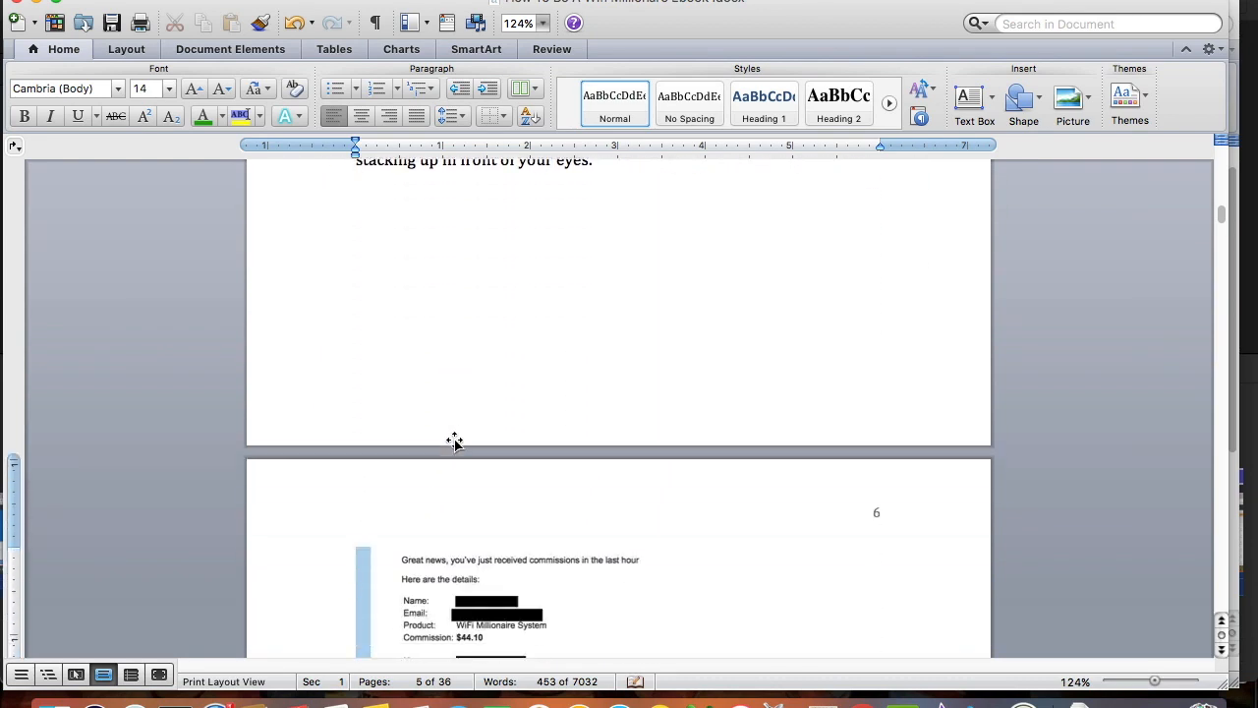
scroll(455, 442, down, 3)
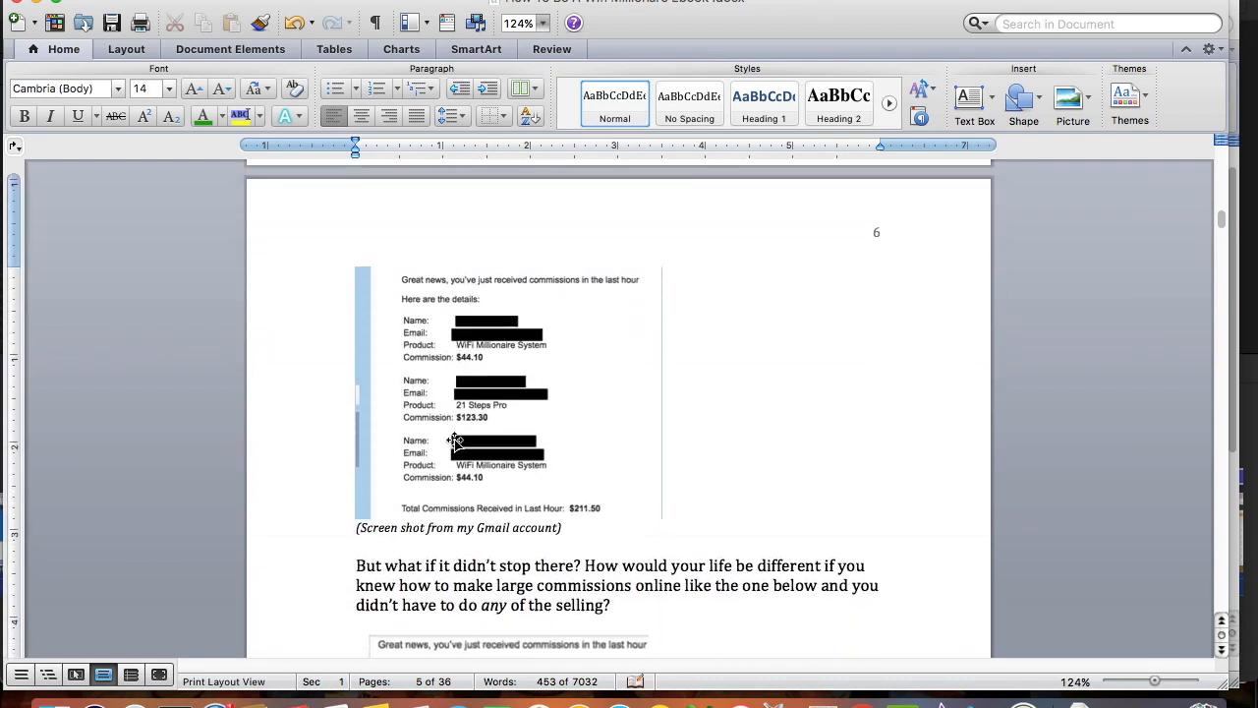
scroll(1089, 481, up, 20)
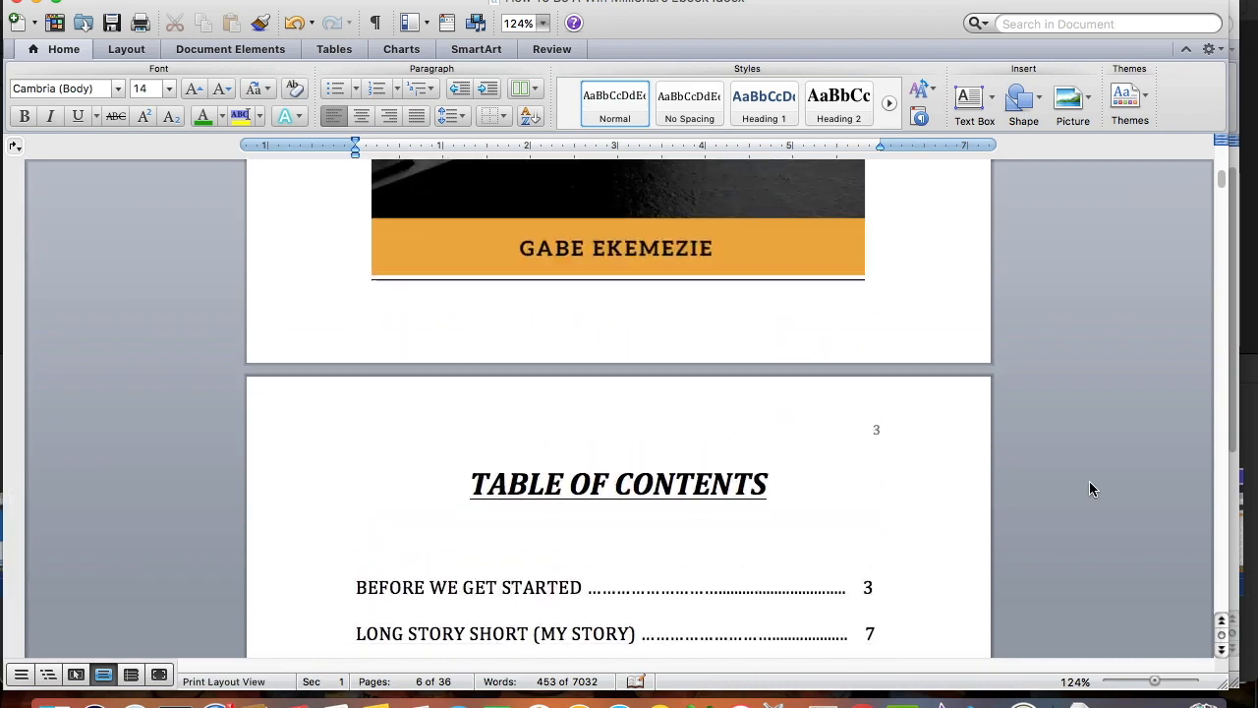